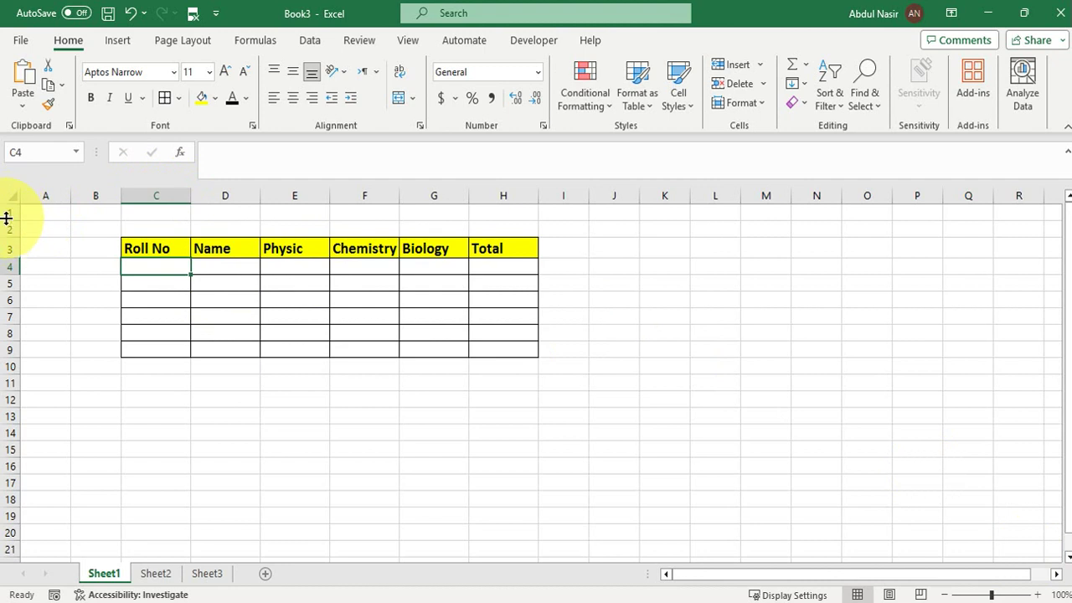
- Insert two blank rows at the top of the sheet and select C1:H2 for a title
left_click_drag(9, 211, 4, 224)
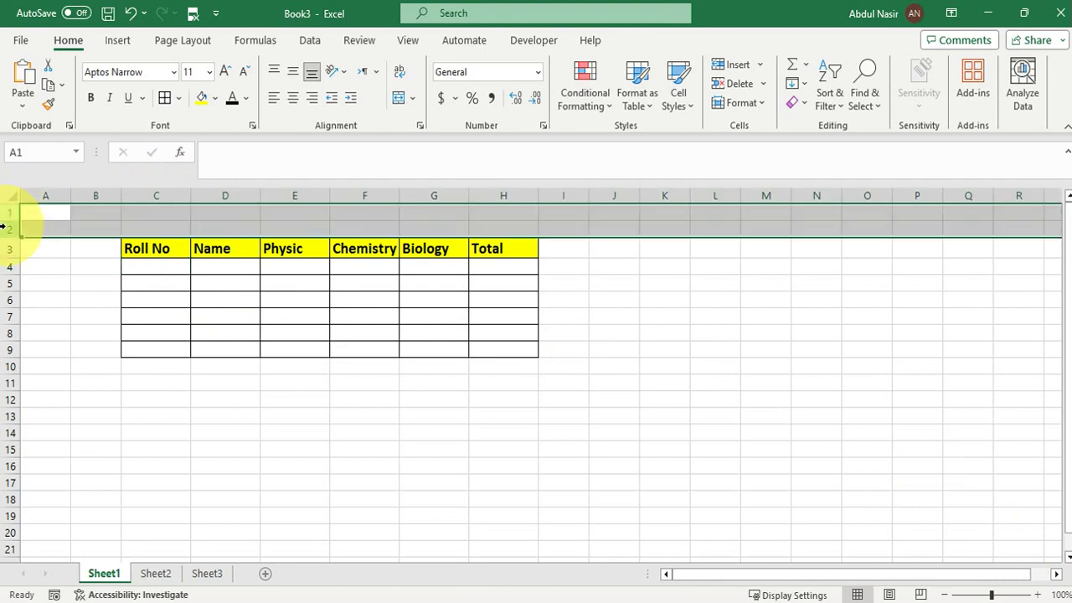
right_click(11, 218)
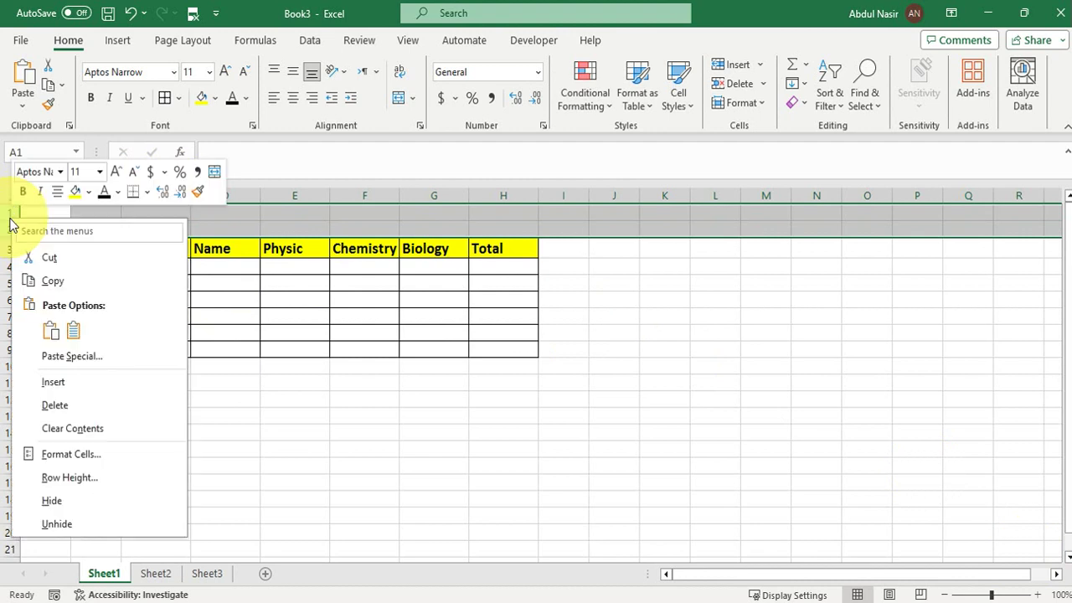
left_click(72, 384)
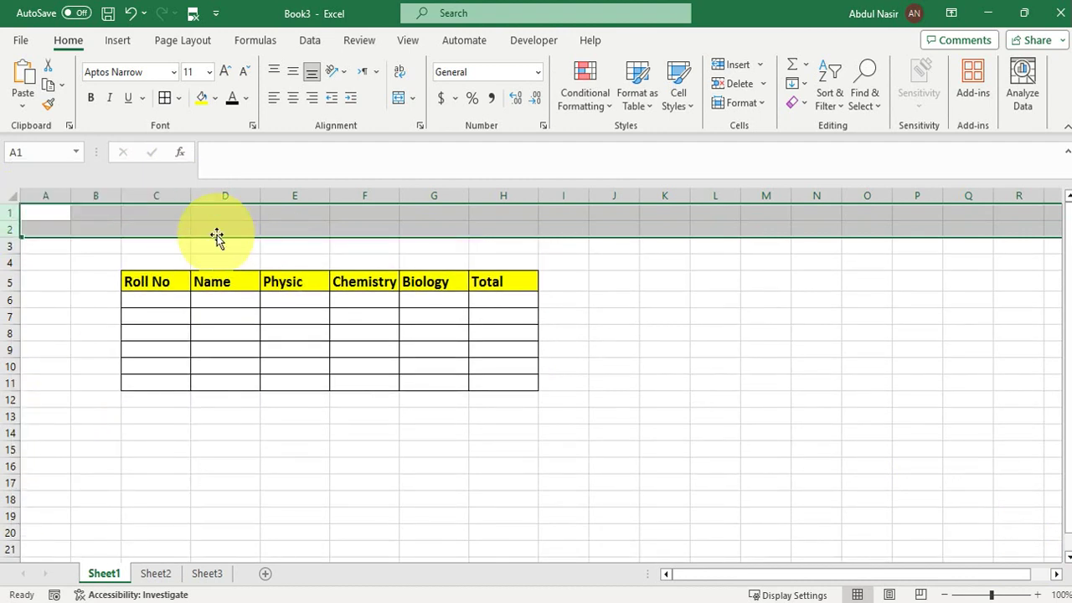
mouse_move(170, 212)
left_mouse_down()
mouse_move(280, 230)
mouse_move(504, 227)
left_mouse_up()
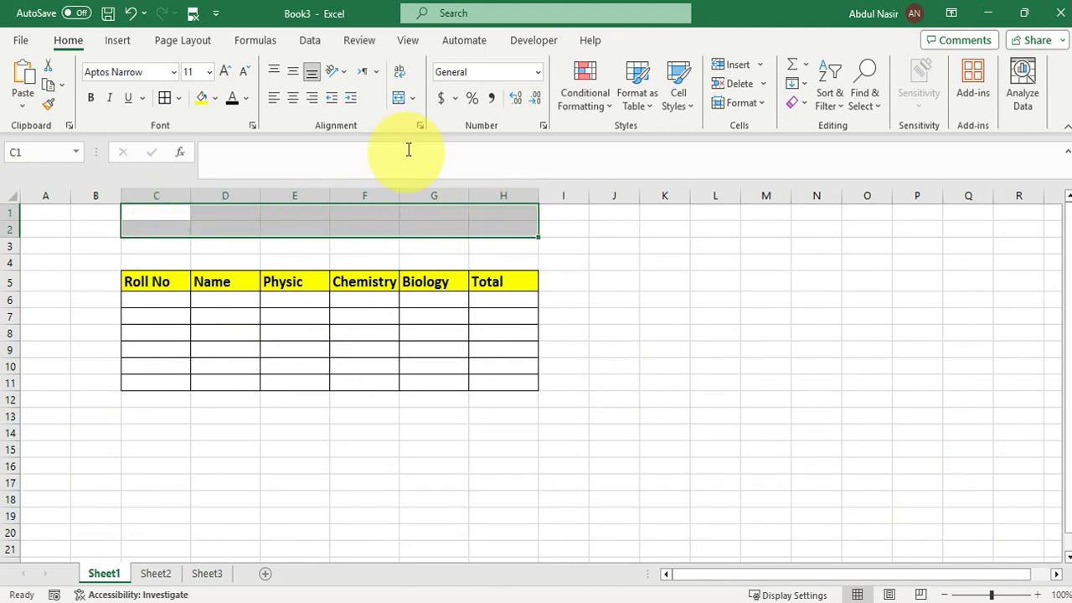
- Merge C1:H2, fill it green and enter the title 'Calculation| Complex IN DMCS'
left_click(401, 97)
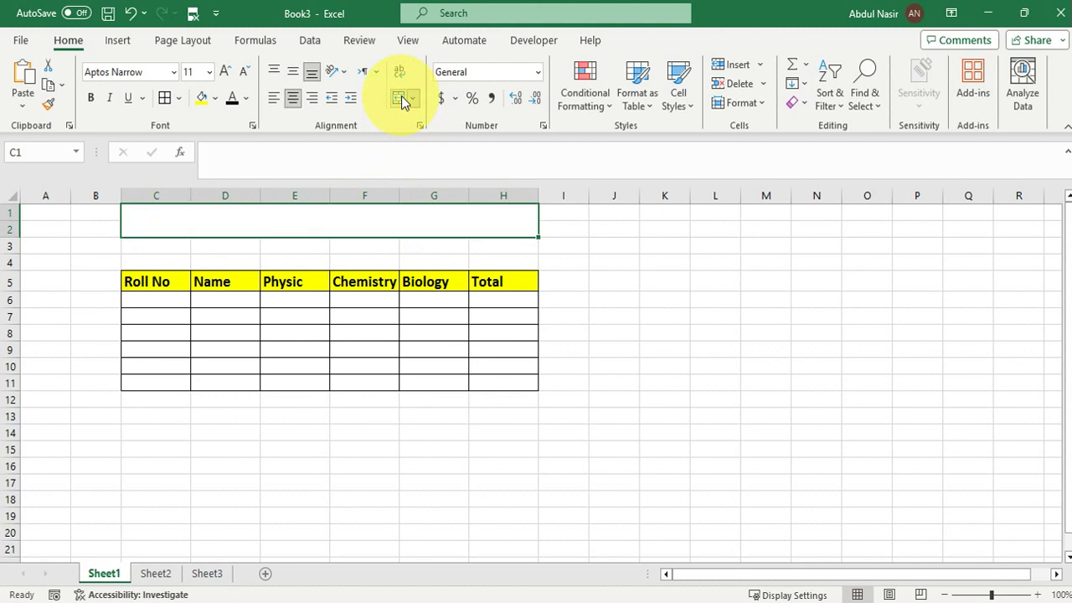
left_click(215, 98)
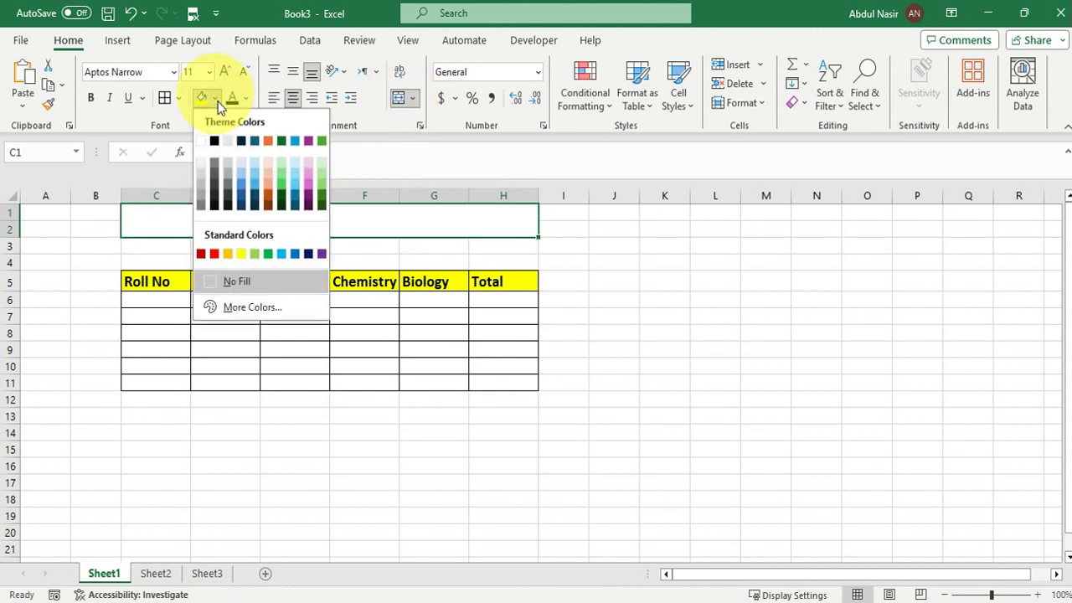
left_click(265, 254)
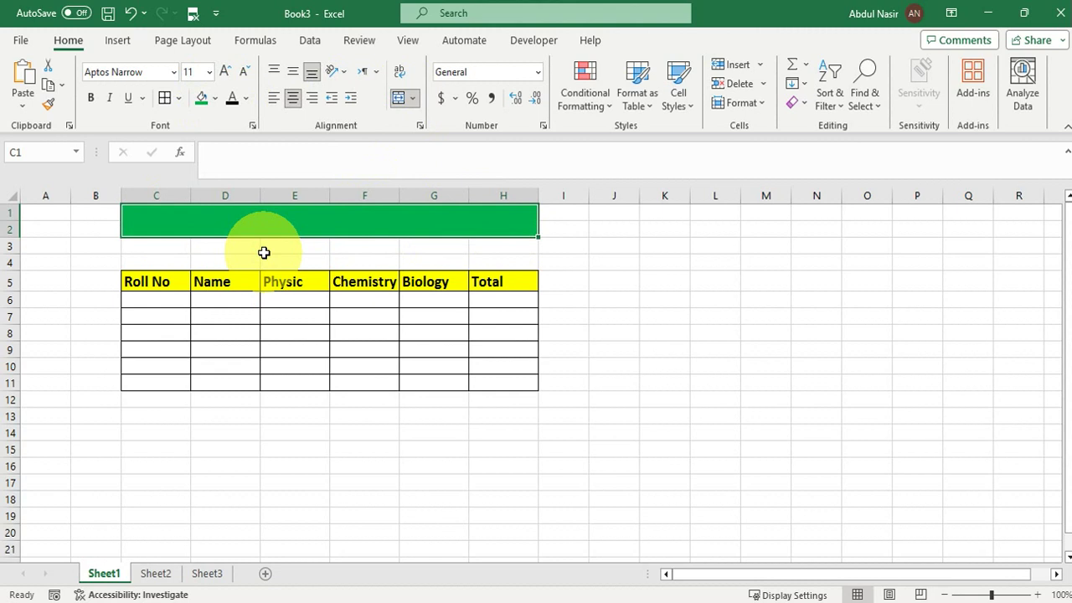
type("Calculation| Complex")
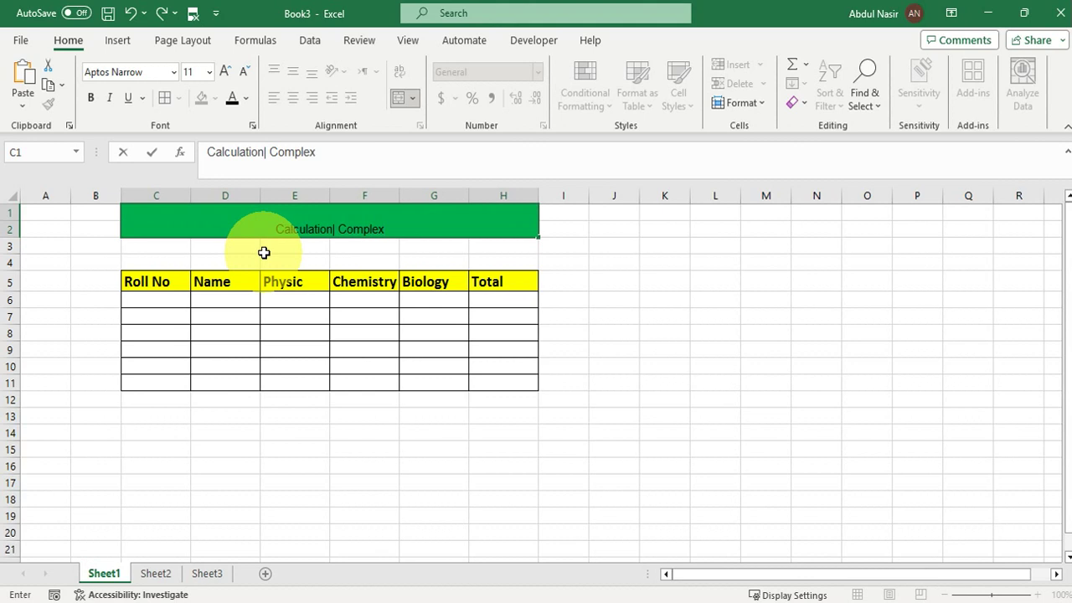
type(" IN DMCS")
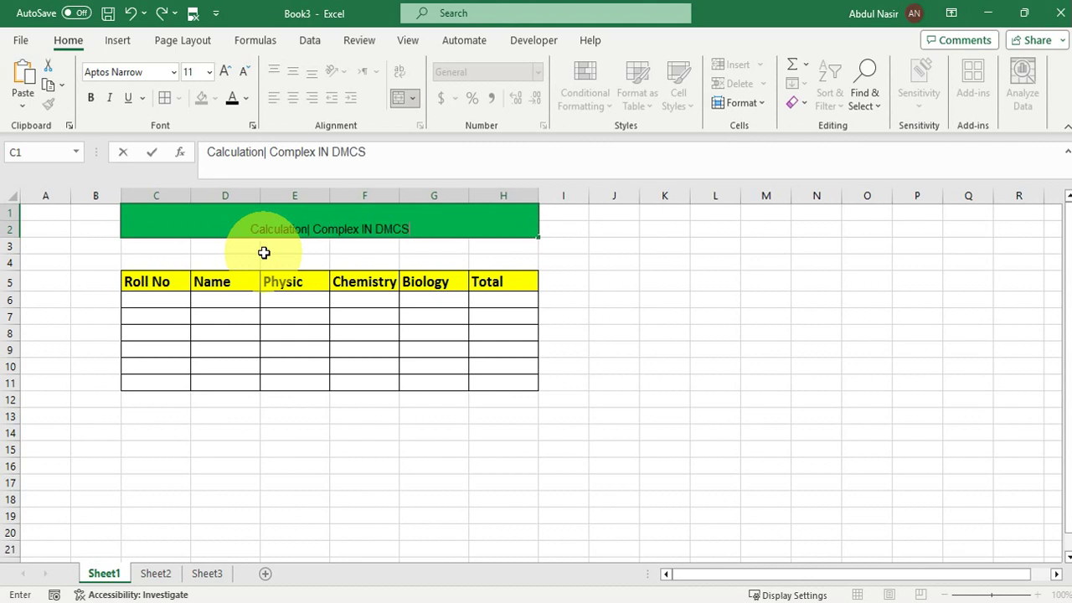
left_click(586, 364)
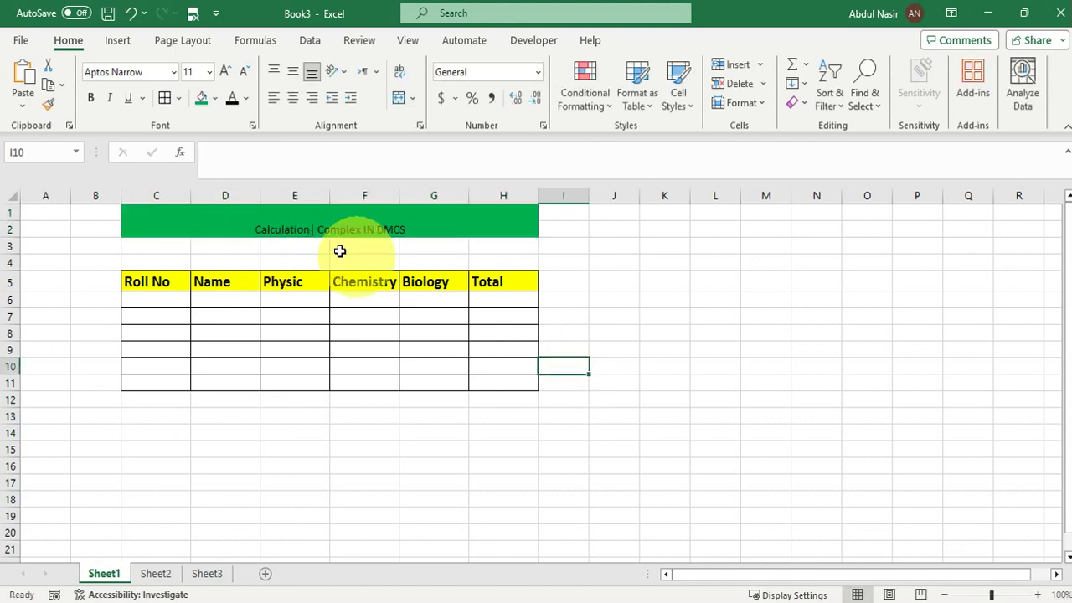
- Format the title white, bold and 22-point
left_click(324, 237)
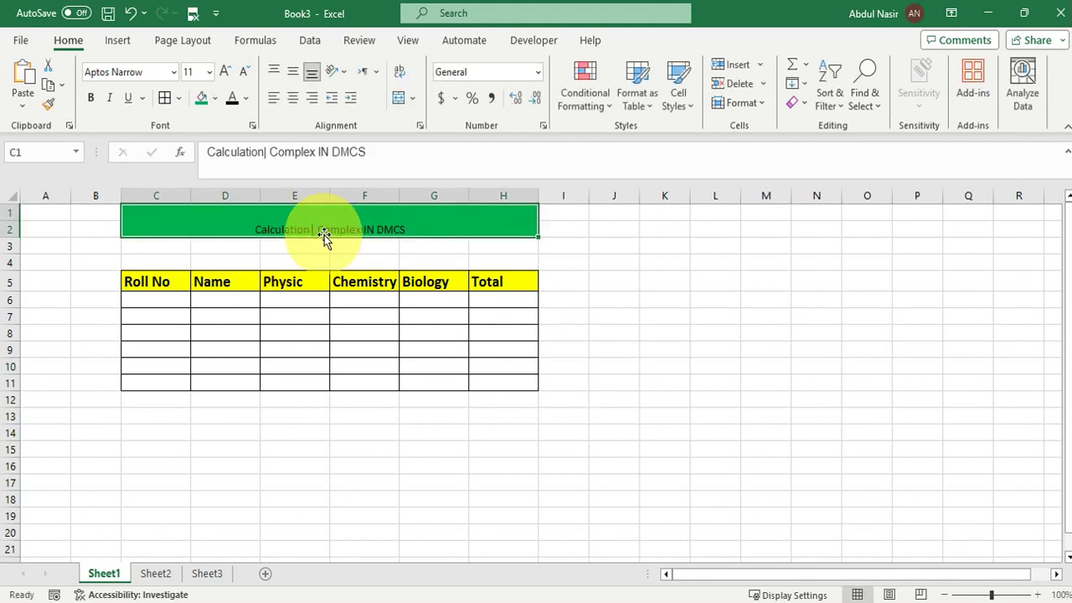
left_click(245, 98)
left_click(235, 167)
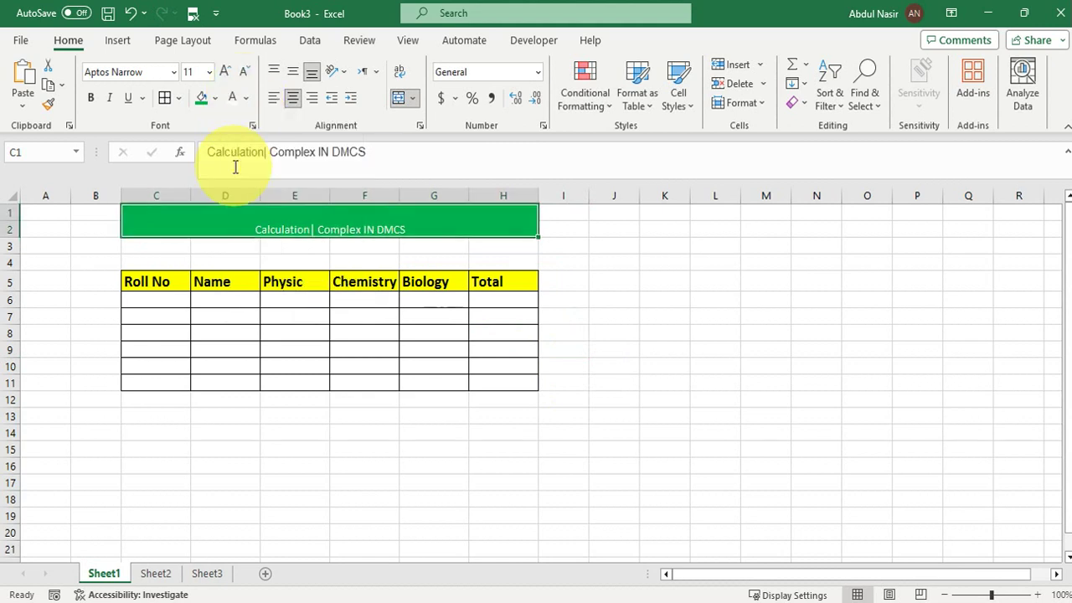
left_click(92, 99)
left_click(222, 74)
left_click(223, 73)
left_click(223, 74)
left_click(223, 73)
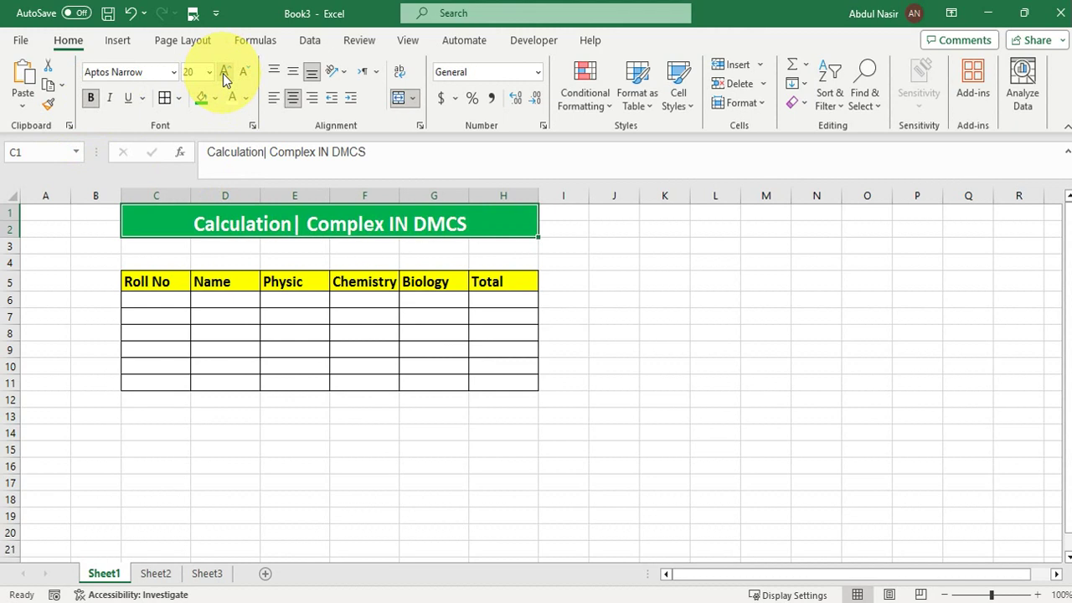
left_click(223, 74)
left_click(223, 74)
- Fill Roll No cells C6:C11 with the series 2600 to 2605
left_click(157, 297)
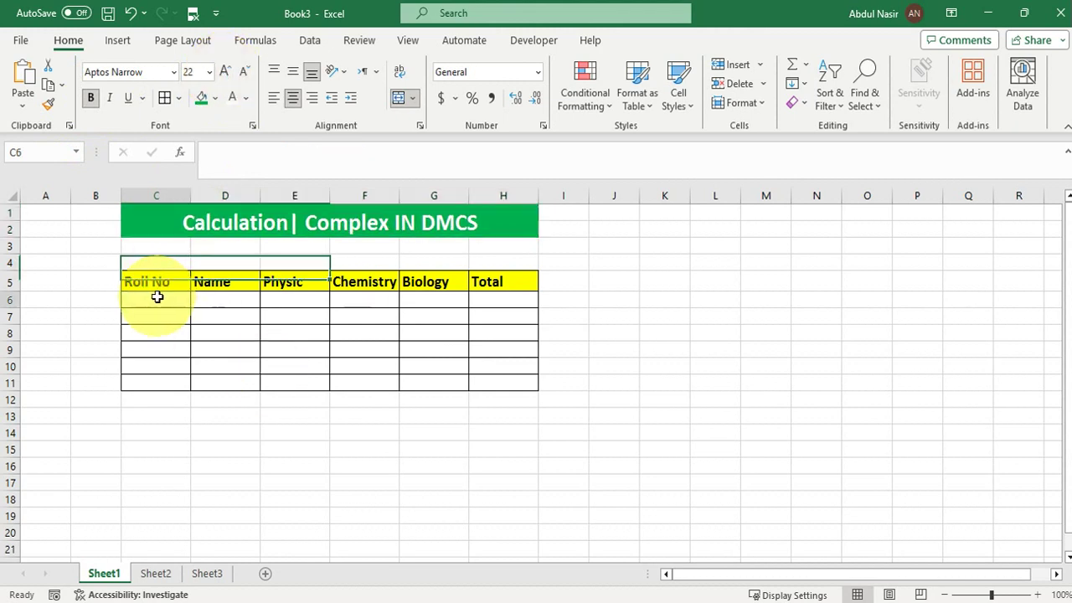
type("1")
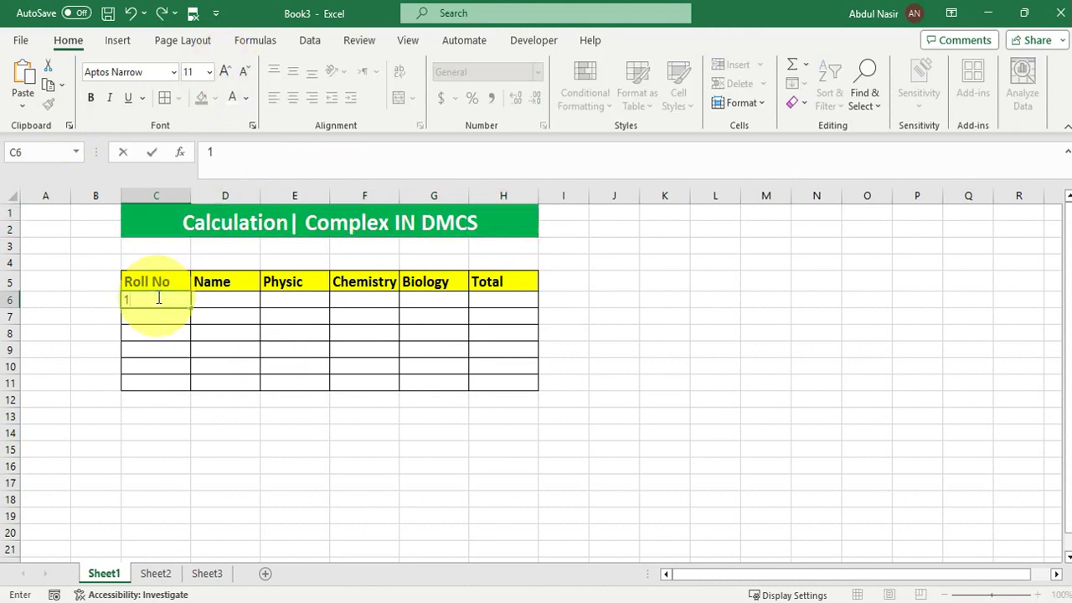
key("BackSpace")
type("2600")
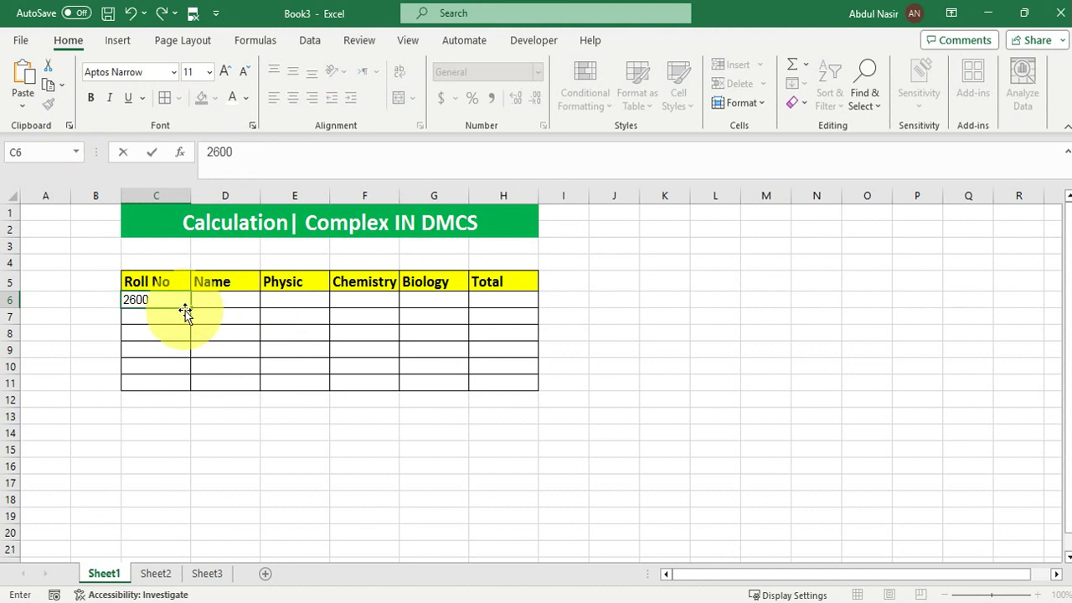
left_click_drag(191, 309, 191, 389)
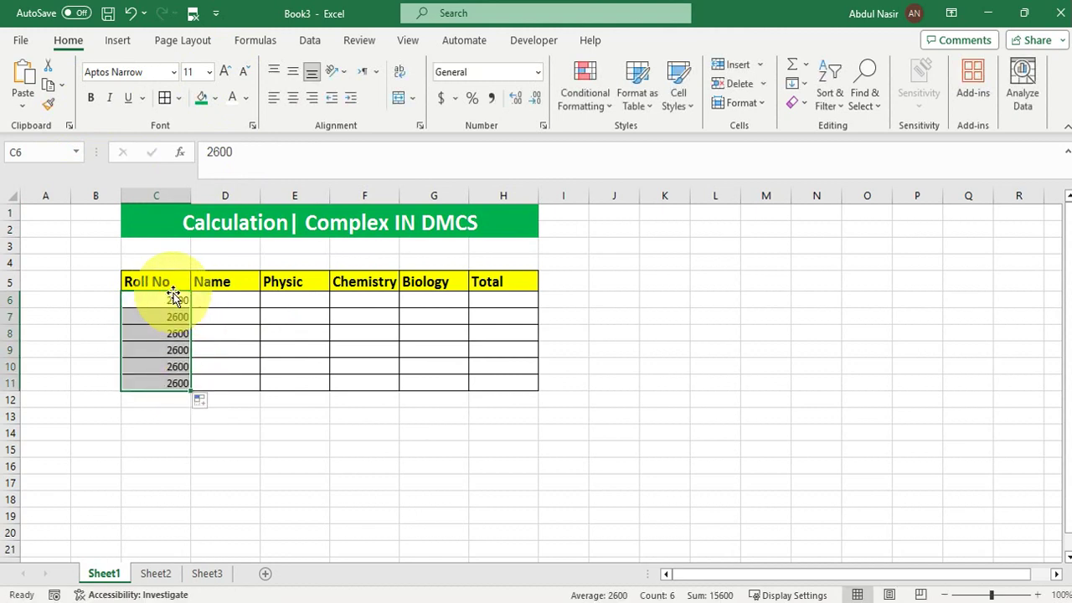
left_click(213, 399)
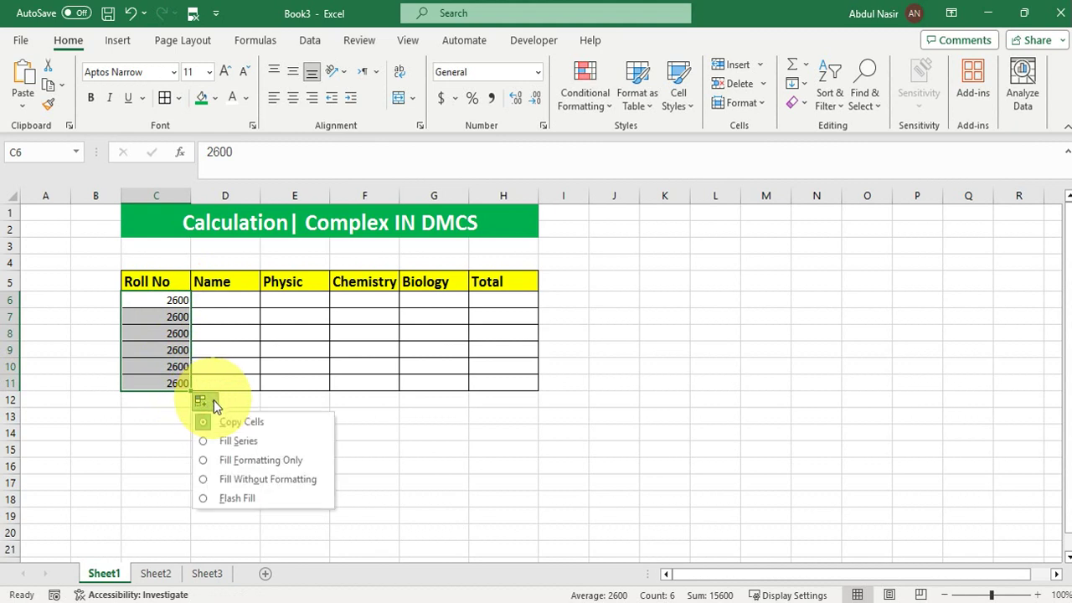
left_click(239, 441)
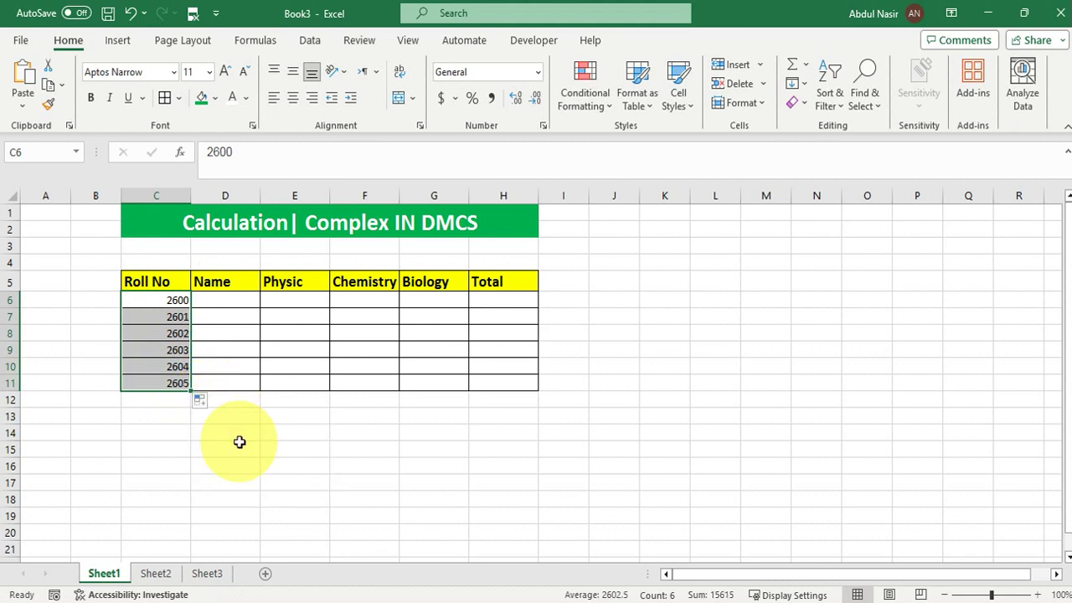
- Centre the roll numbers and make them bold 14-point
left_click(294, 98)
left_click(90, 98)
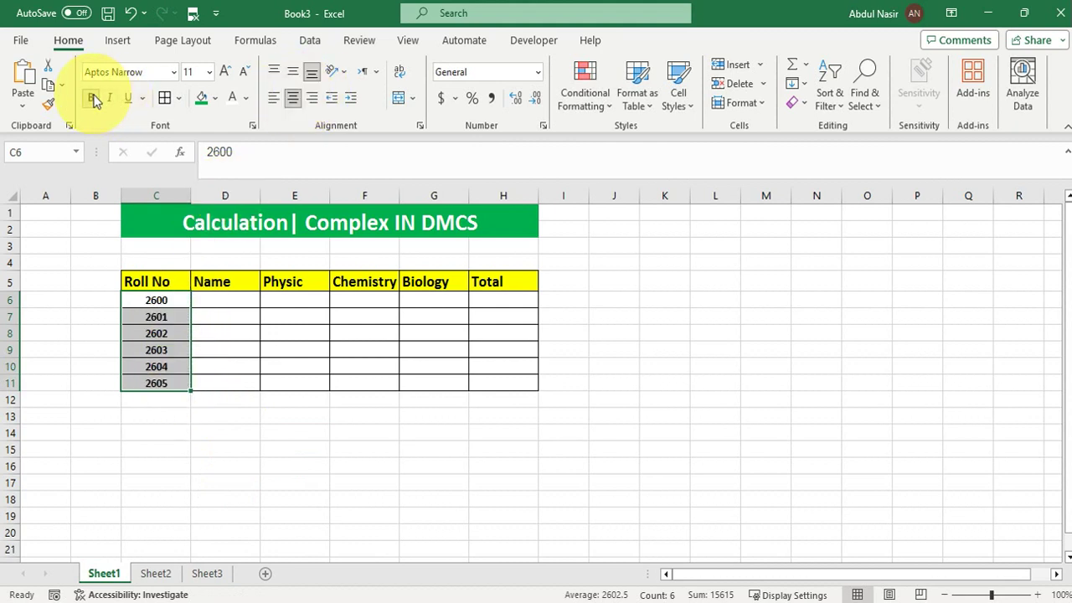
left_click(224, 72)
left_click(224, 71)
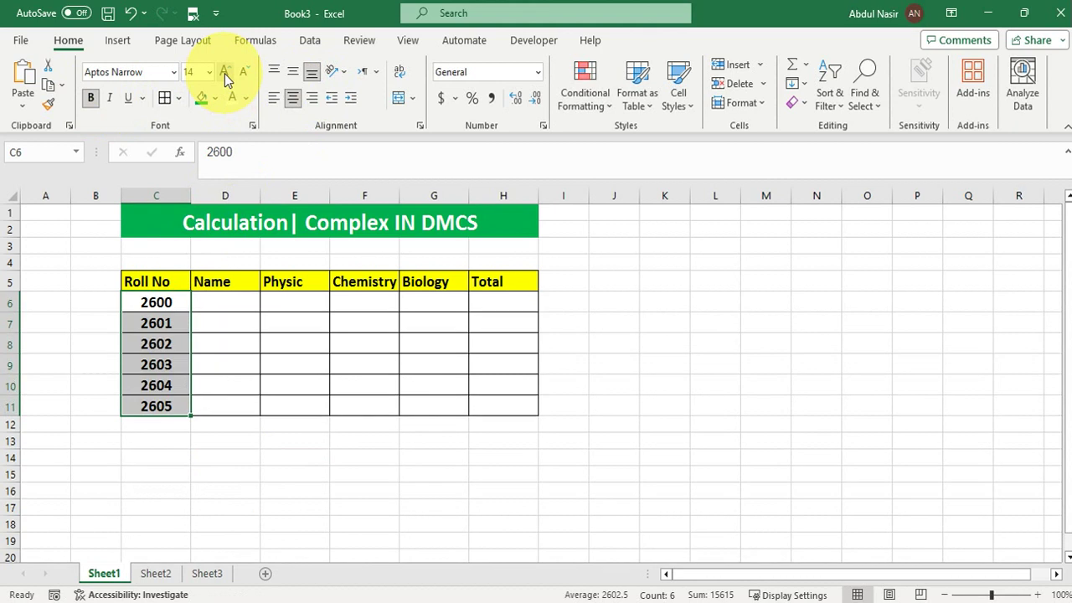
- Bold cells D6:H11 and fill the Name column D6:D11 with Name1 through Name6
left_click_drag(222, 304, 495, 401)
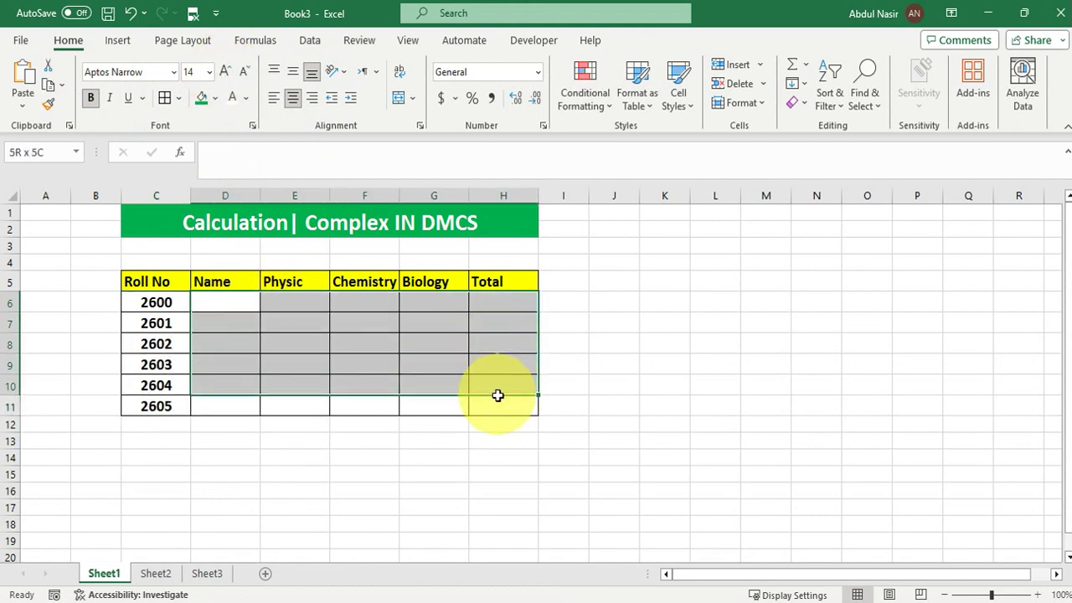
left_click(92, 99)
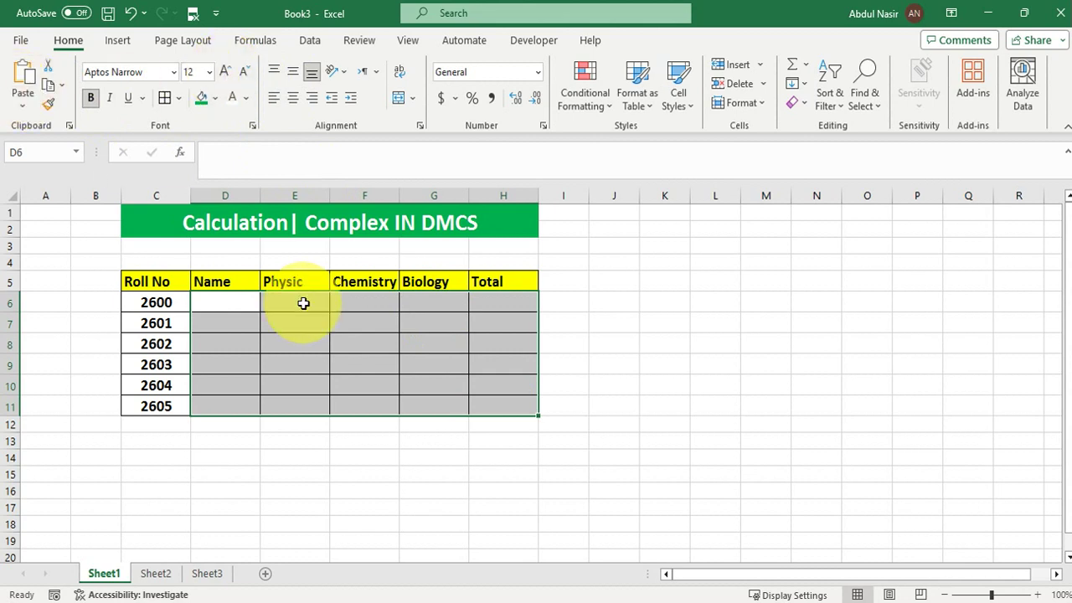
left_click(216, 298)
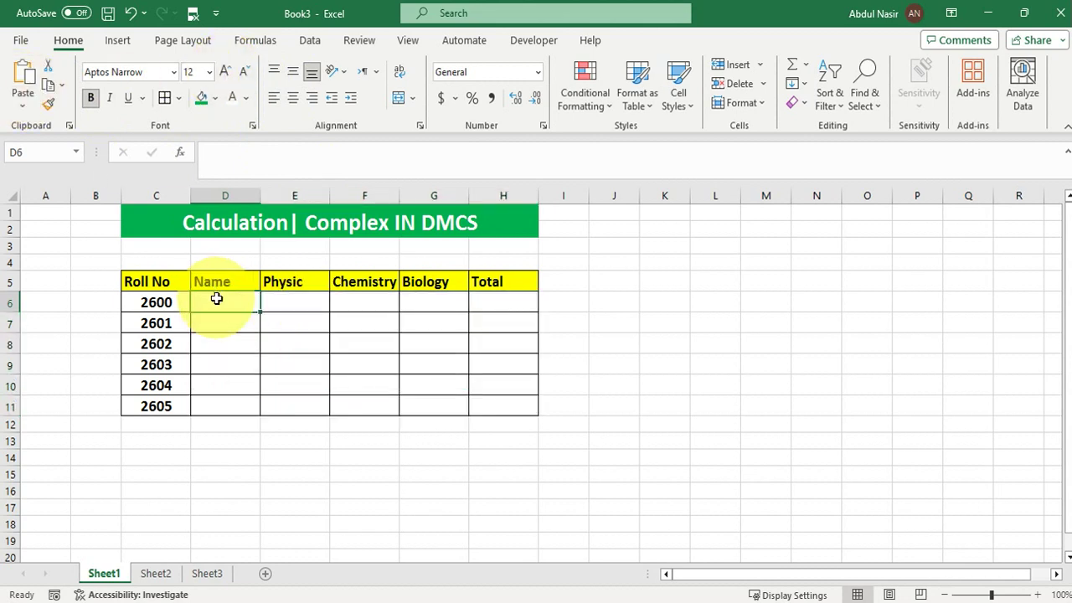
type("Name1")
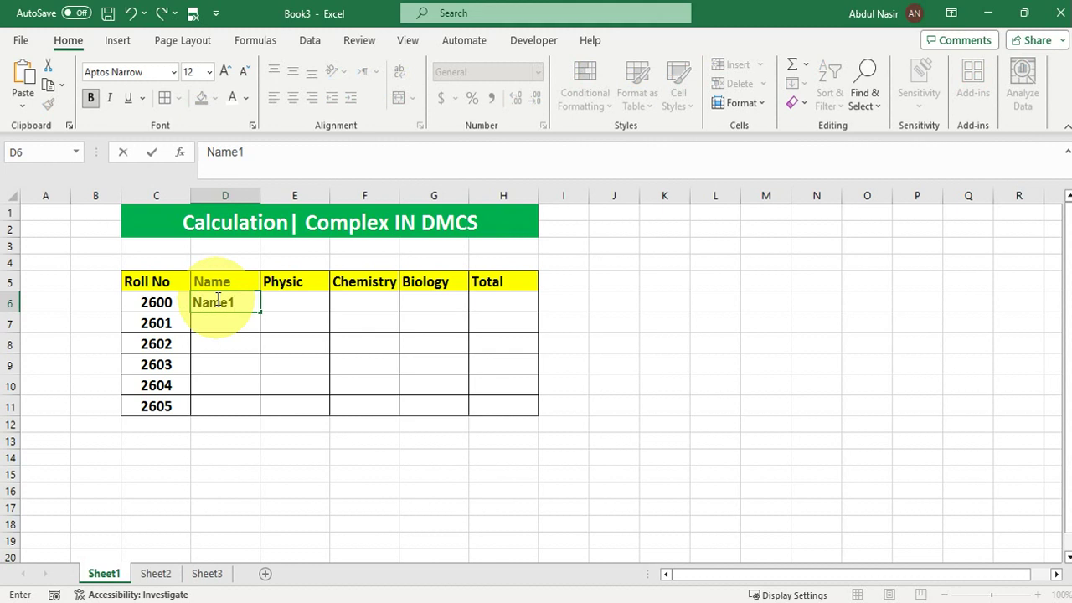
left_click_drag(259, 311, 258, 406)
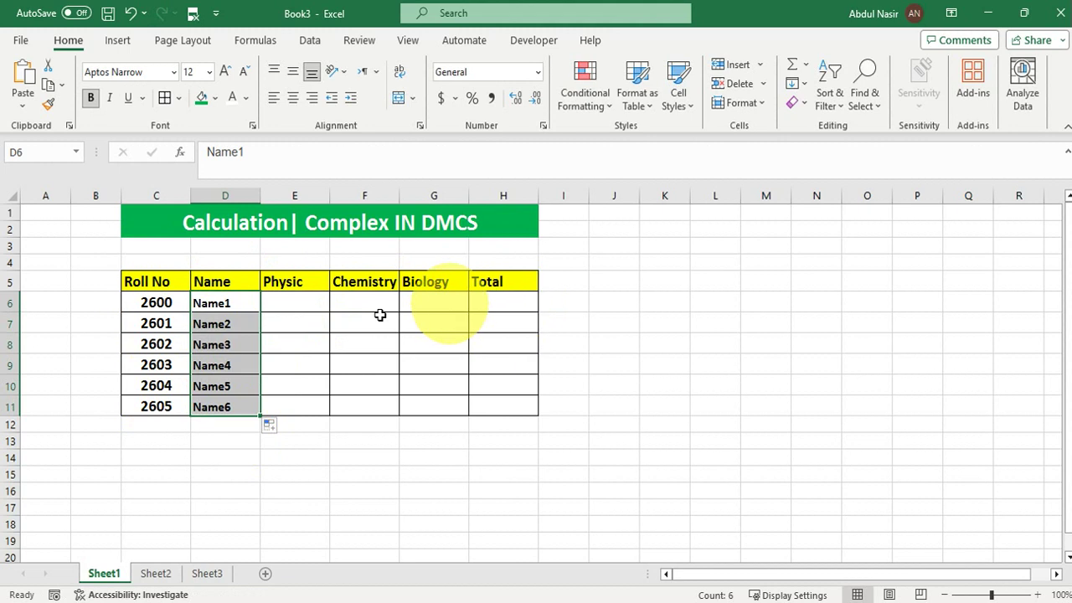
- Fill marks range E6:G11 with =RANDBETWEEN(30,65) and centre the marks
mouse_move(299, 302)
left_mouse_down()
mouse_move(419, 426)
mouse_move(419, 394)
mouse_move(418, 405)
left_mouse_up()
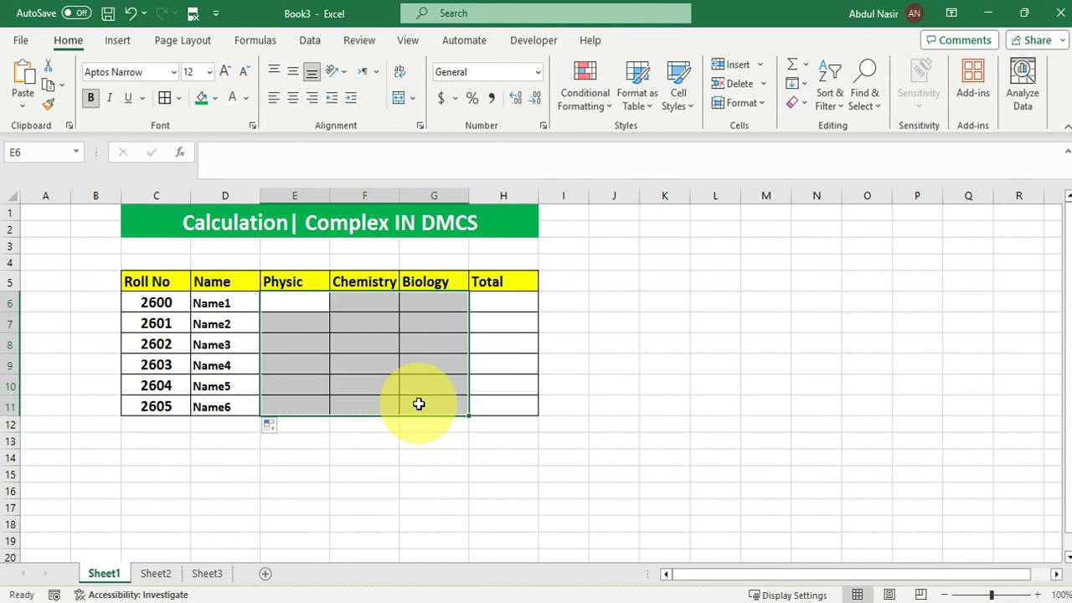
type("=randb")
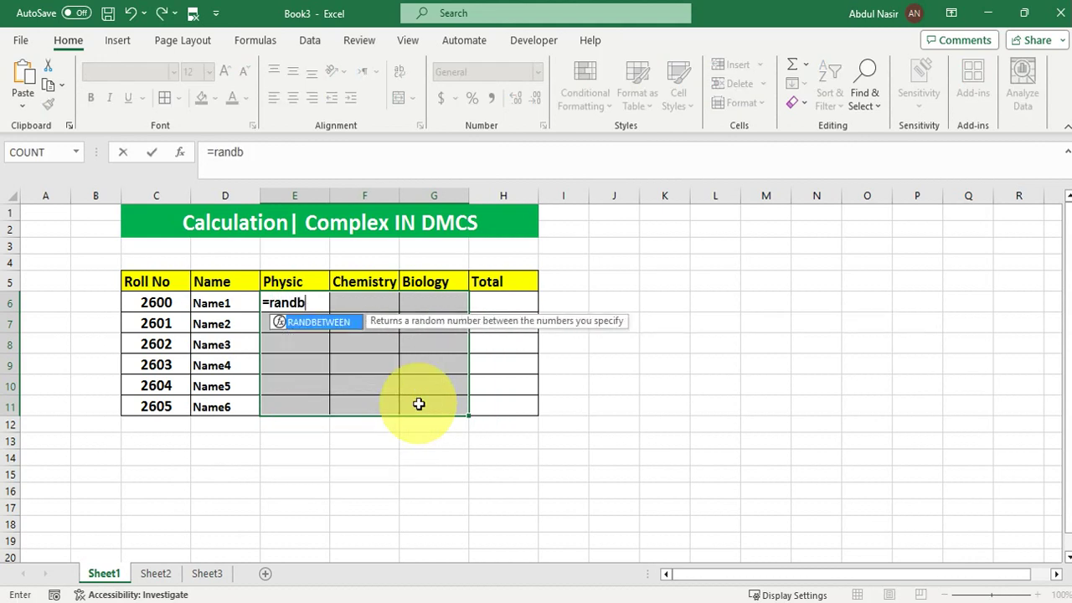
key("Tab")
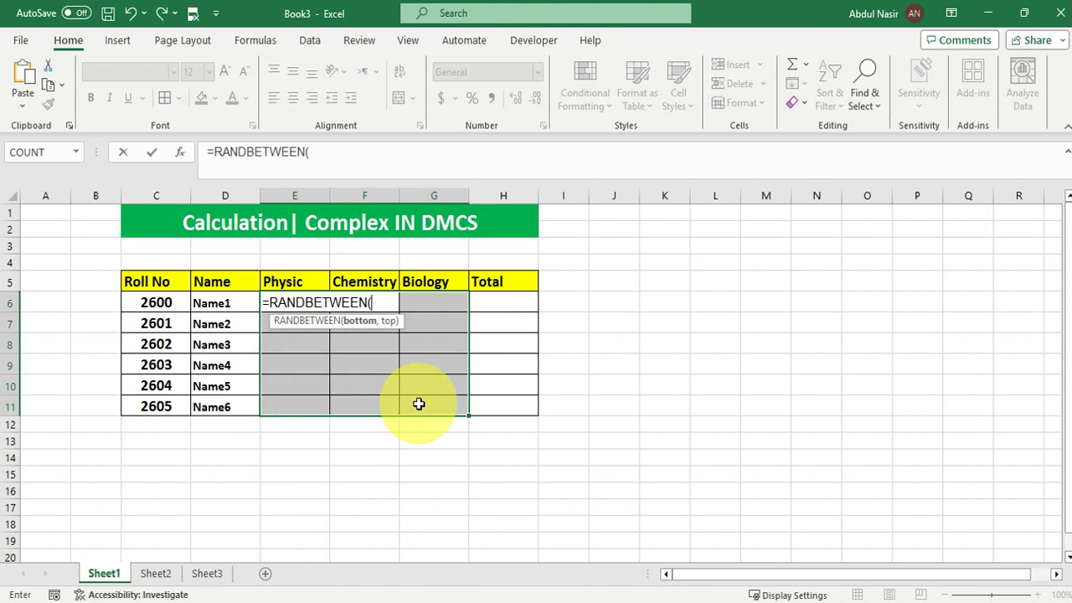
type("30,65")
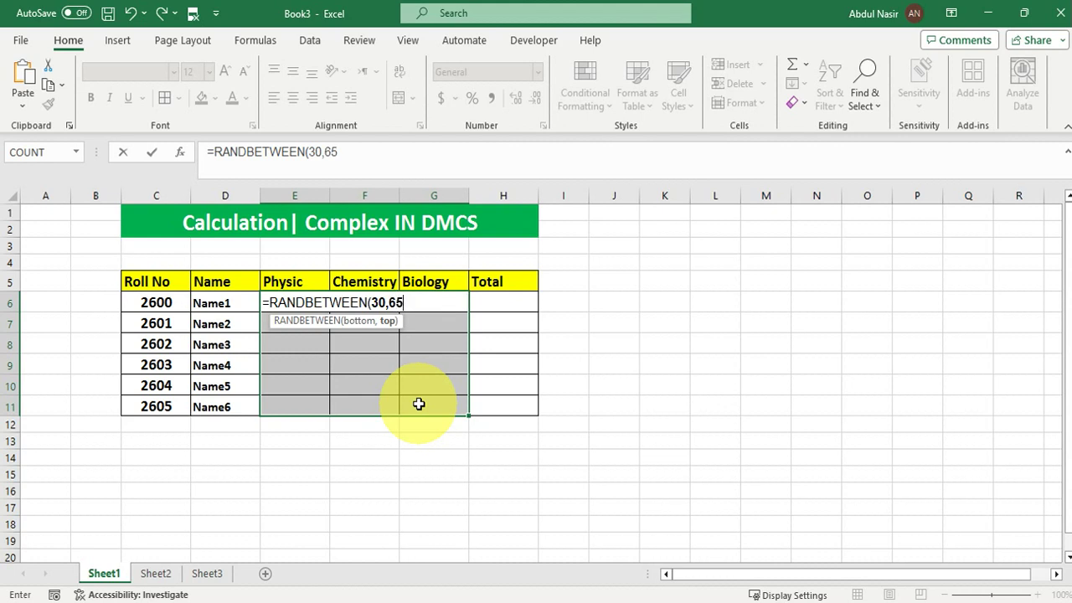
type(")")
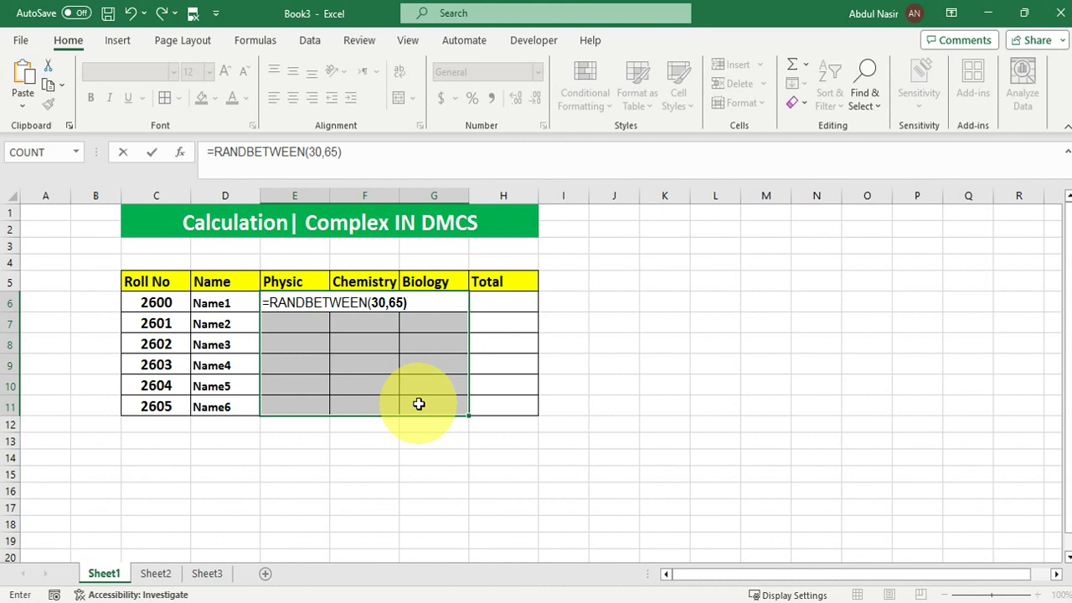
key("ctrl+Return")
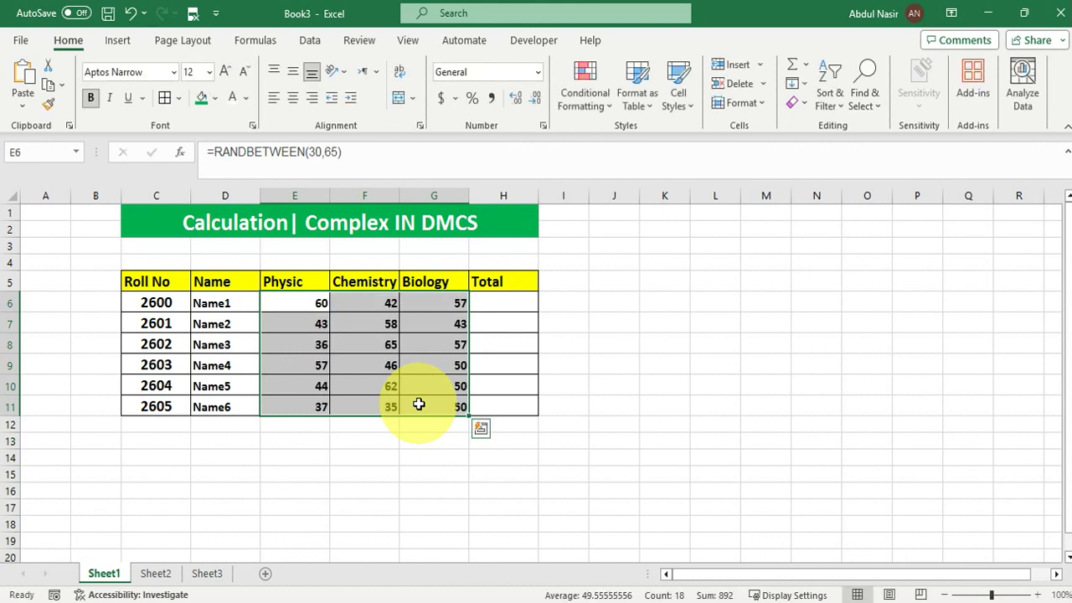
left_click(293, 98)
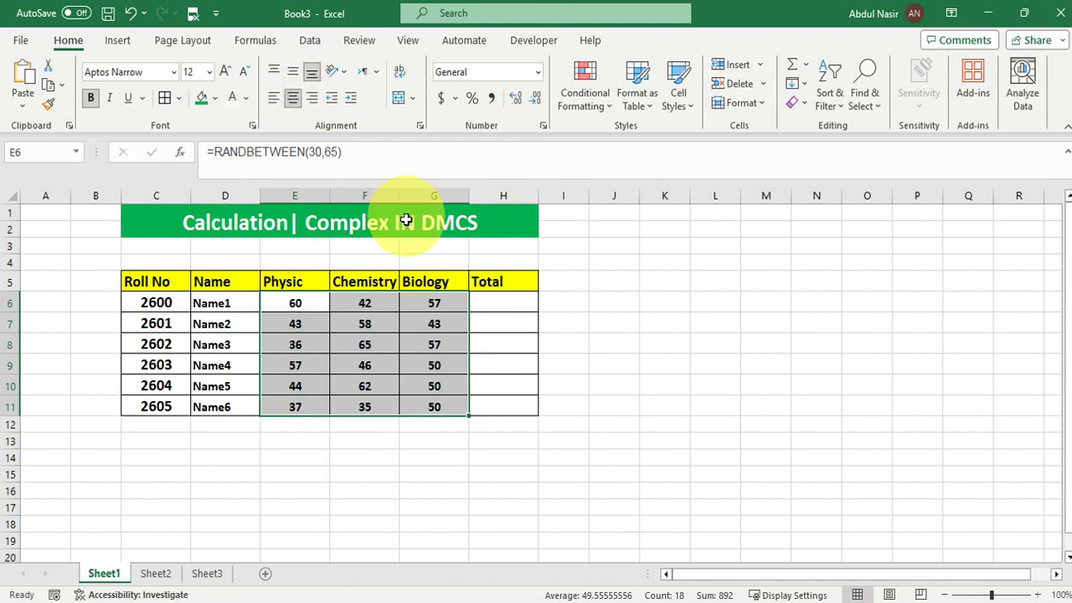
- Enter a 'Date' label in C3 and the =today() formula in D3
left_click(346, 245)
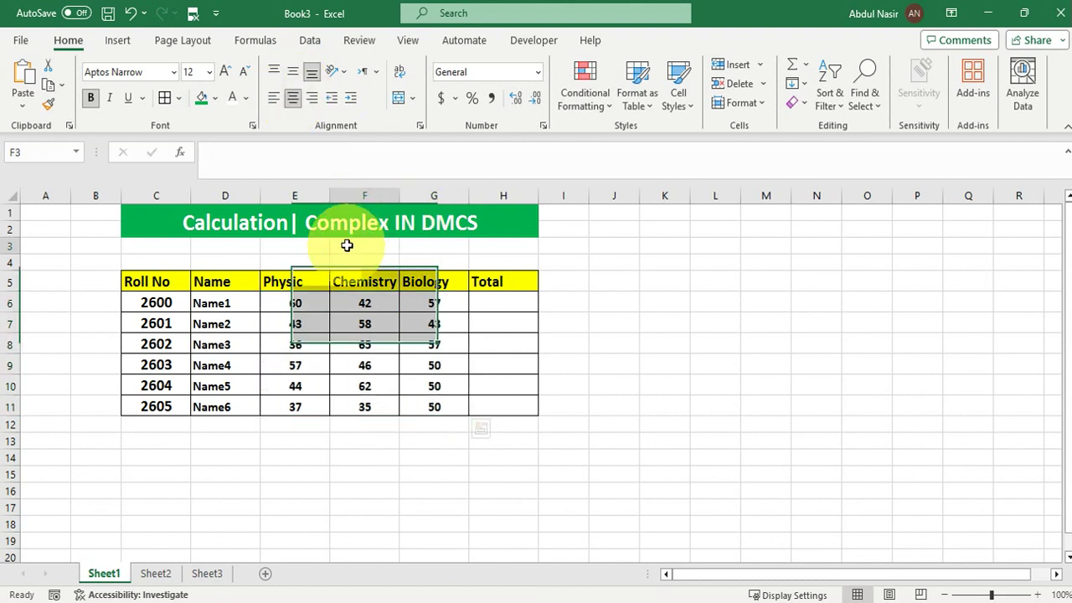
left_click(165, 250)
type("Date")
key("Tab")
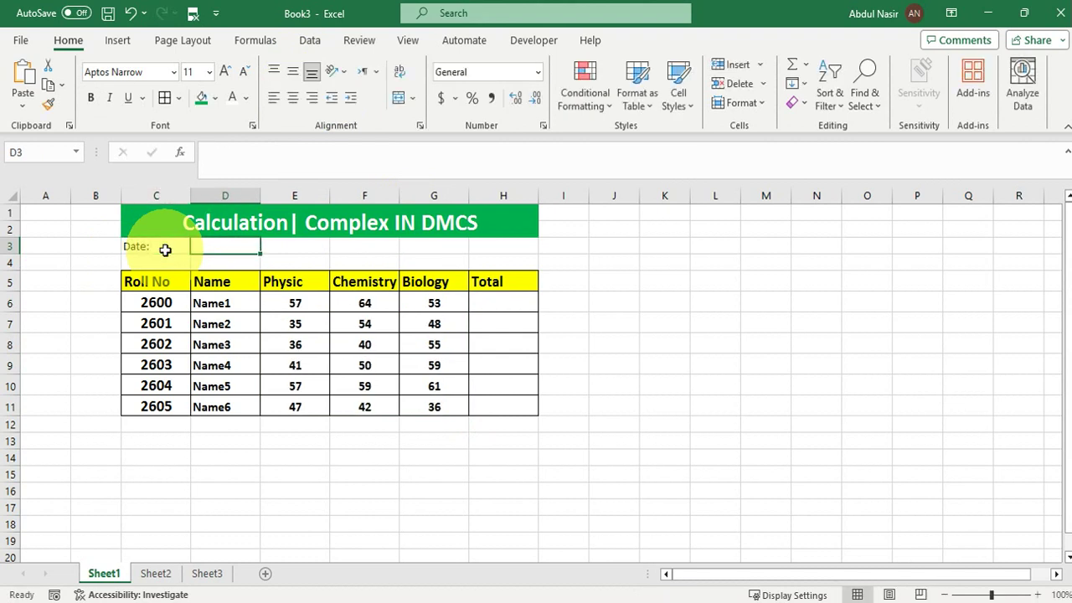
type("today()")
key("Return")
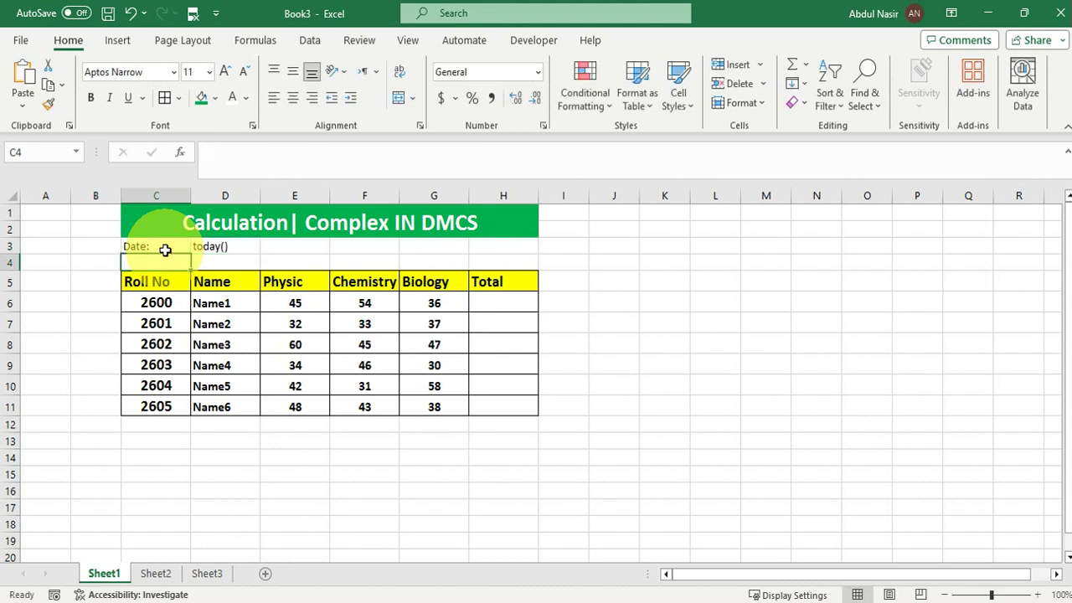
left_click(216, 248)
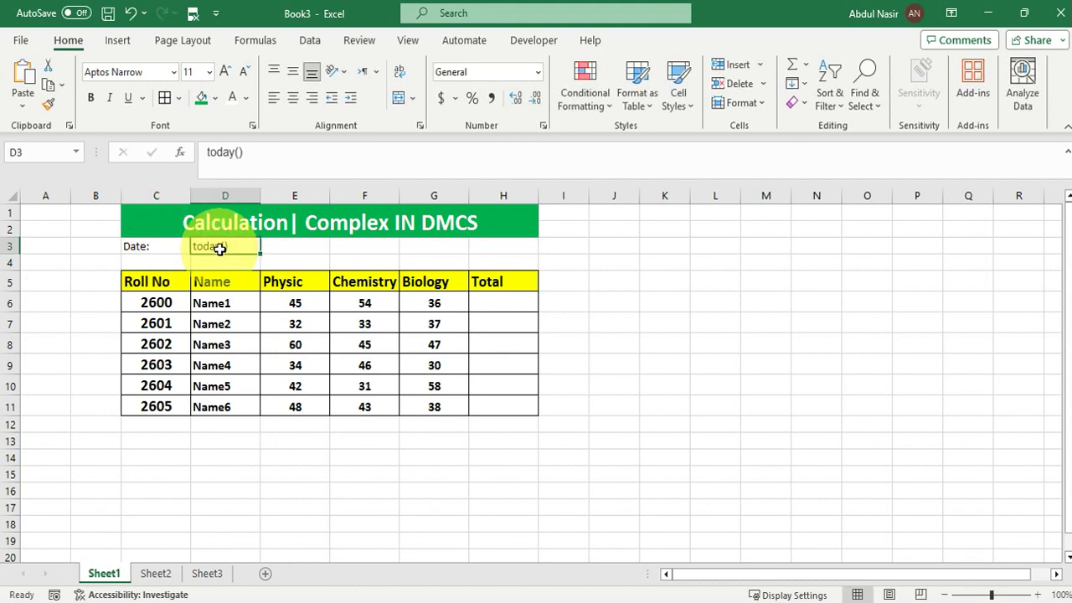
left_click(206, 151)
type("=")
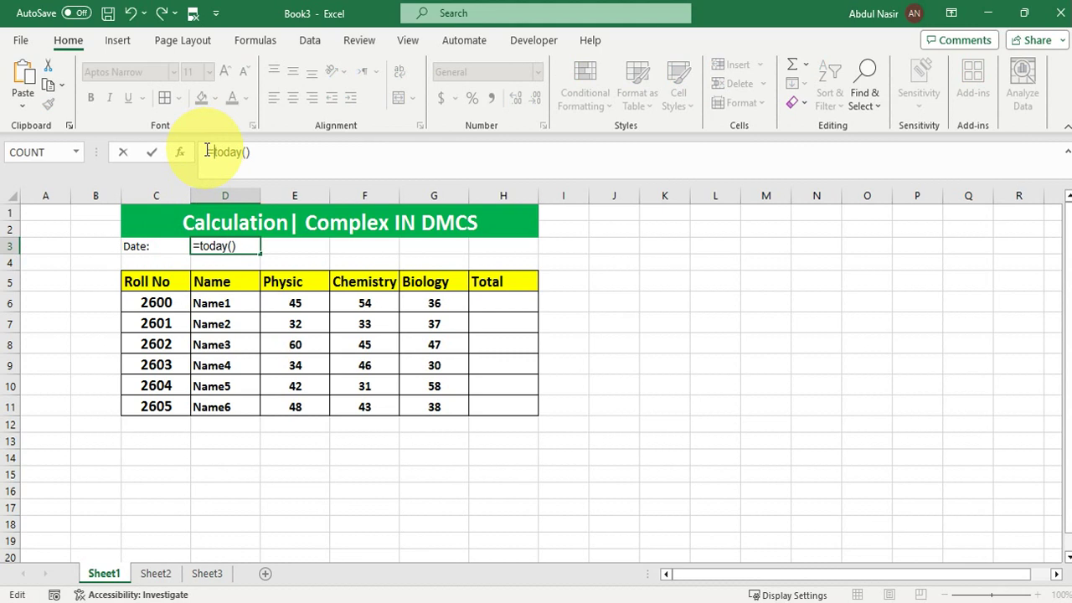
key("Return")
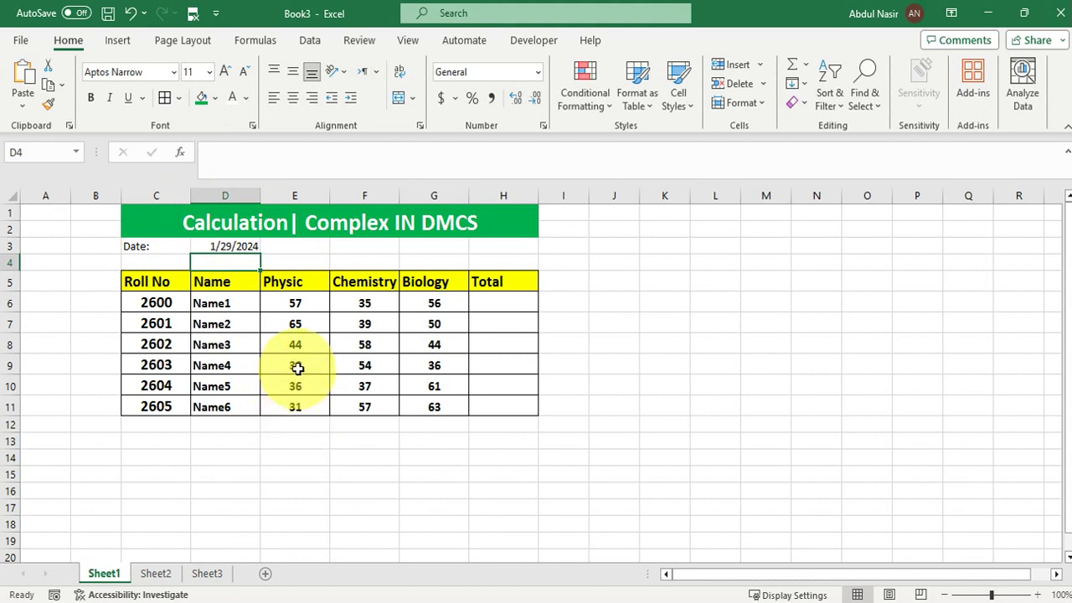
- Make the D3 date bold 12-point and the C3 label bold, white, 14-point
left_click(246, 246)
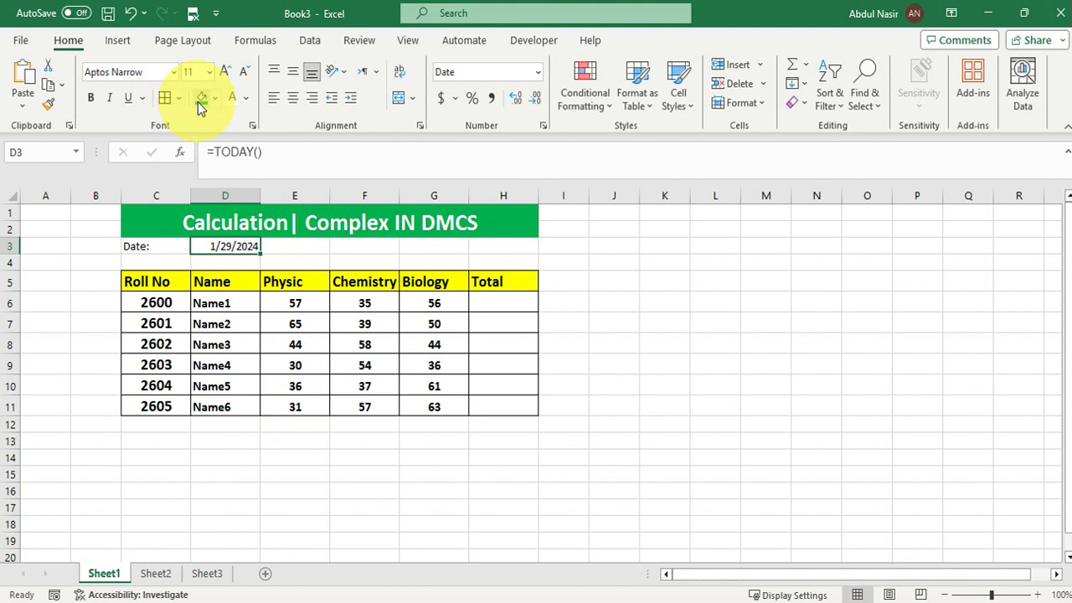
left_click(91, 99)
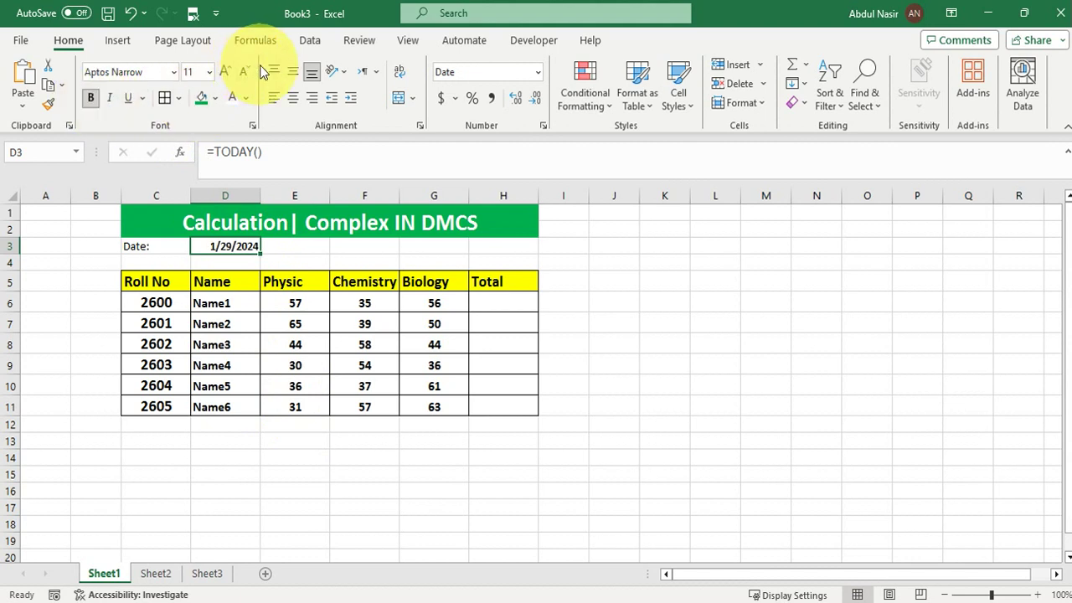
left_click(225, 75)
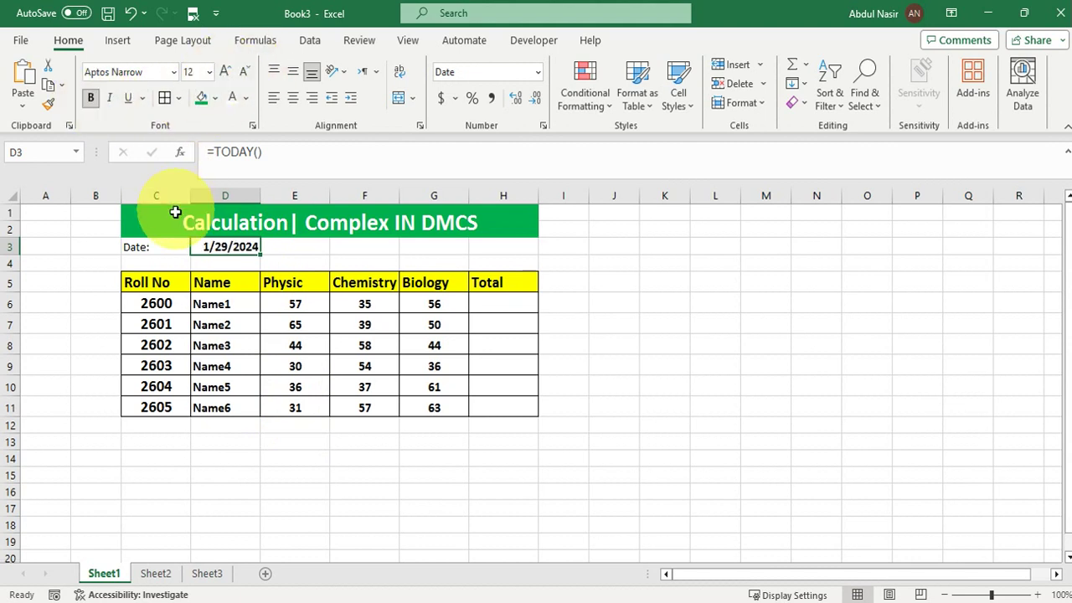
left_click(147, 246)
left_click(92, 98)
left_click(232, 98)
left_click(224, 74)
left_click(225, 74)
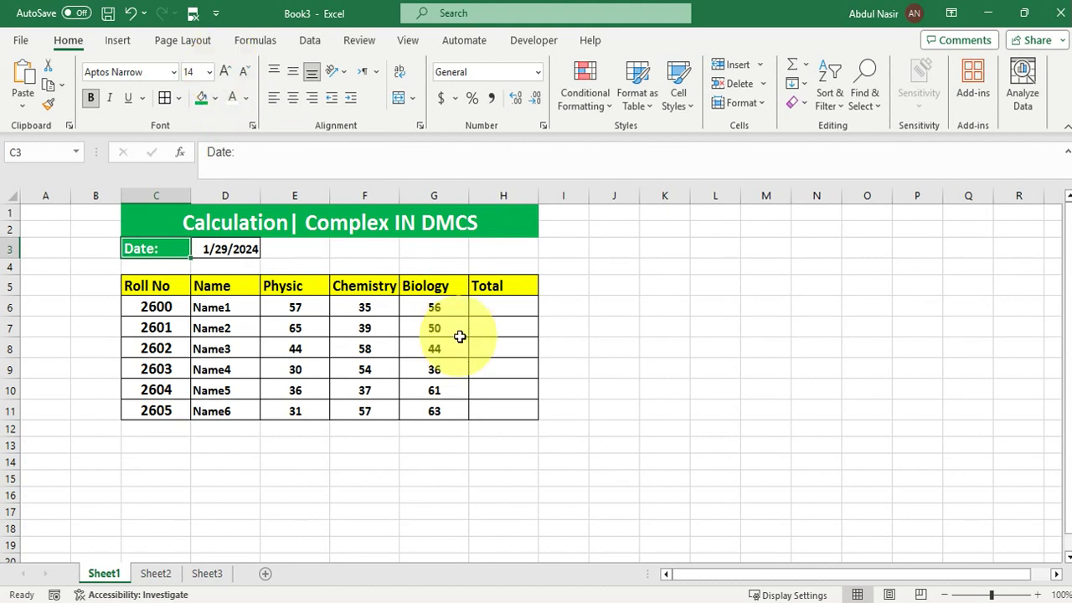
left_click(500, 306)
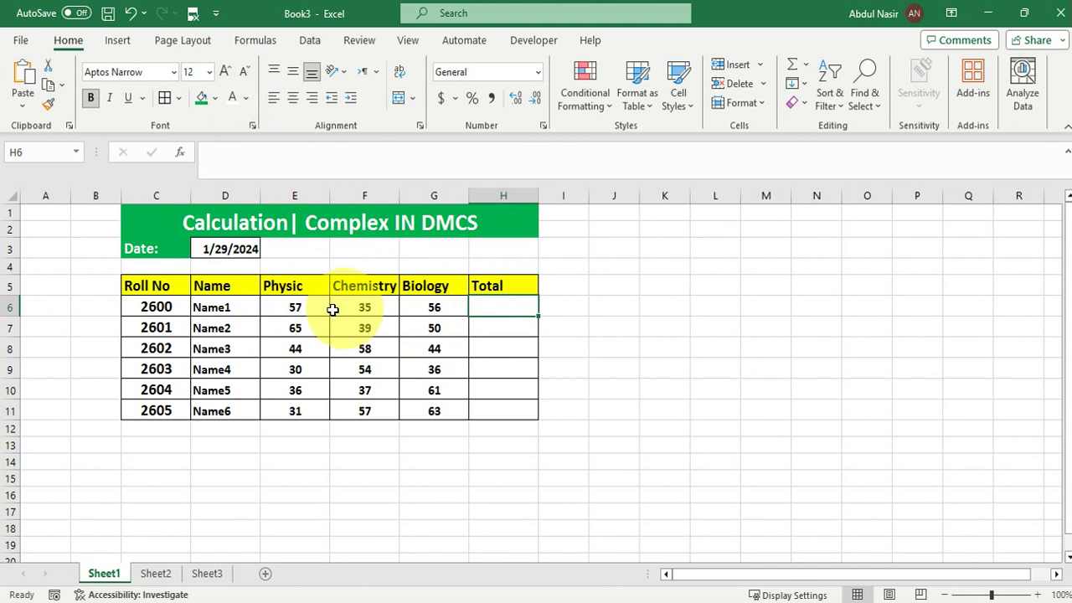
left_click(566, 286)
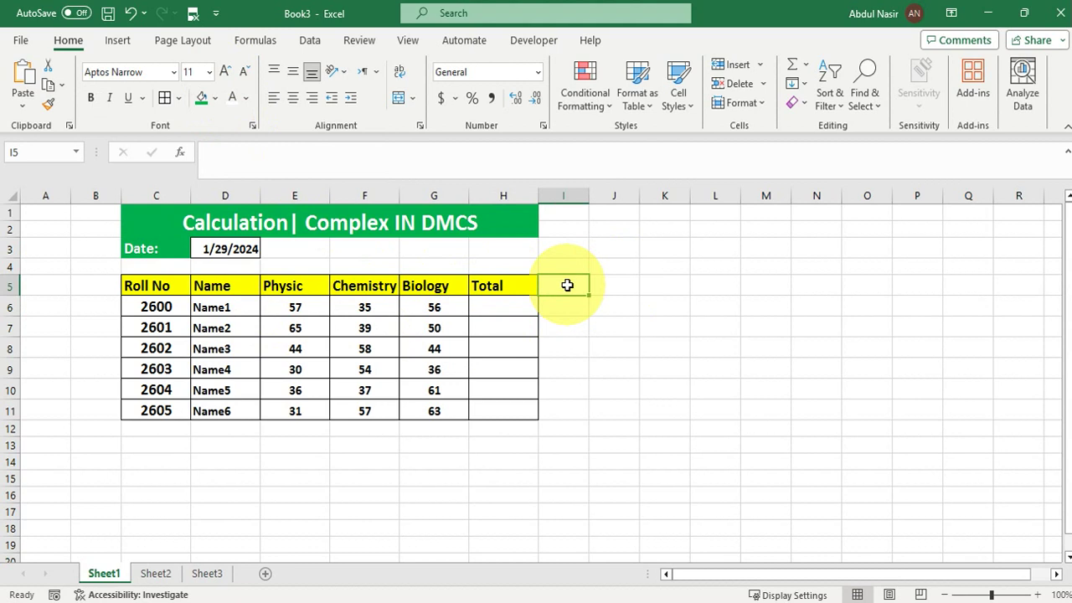
- Enter 'Complex Operation' in I5, widen column I to fit it, and recalculate
type("Complex Operation")
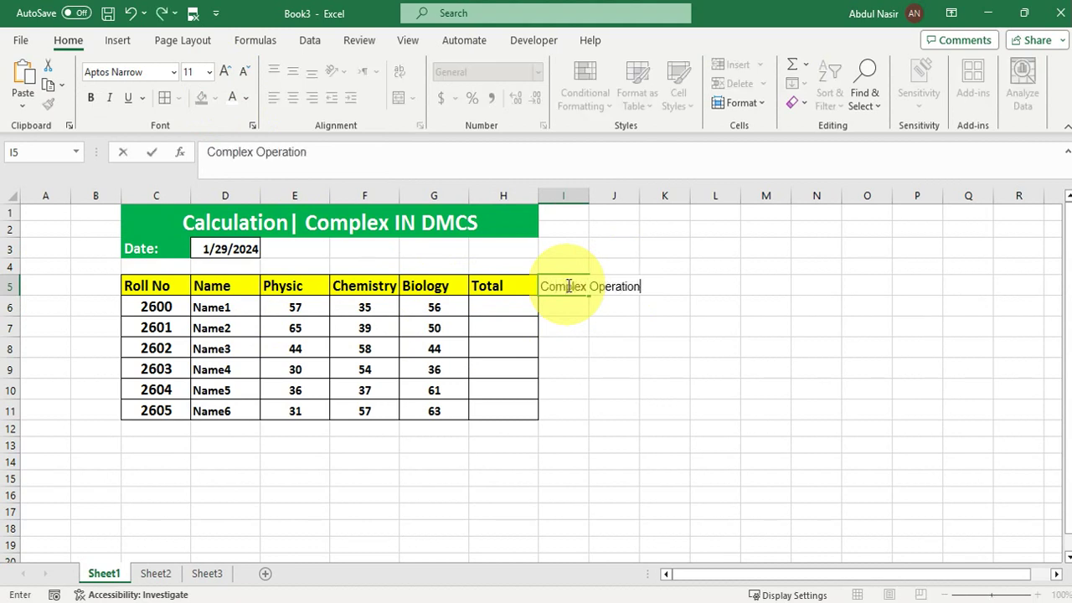
key("Tab")
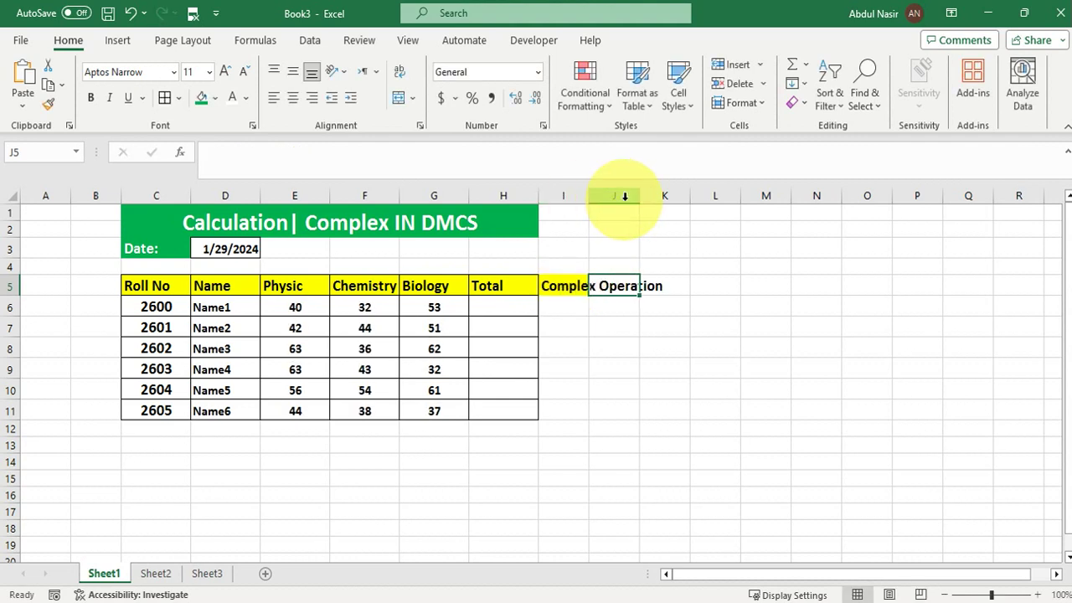
left_click_drag(586, 200, 627, 198)
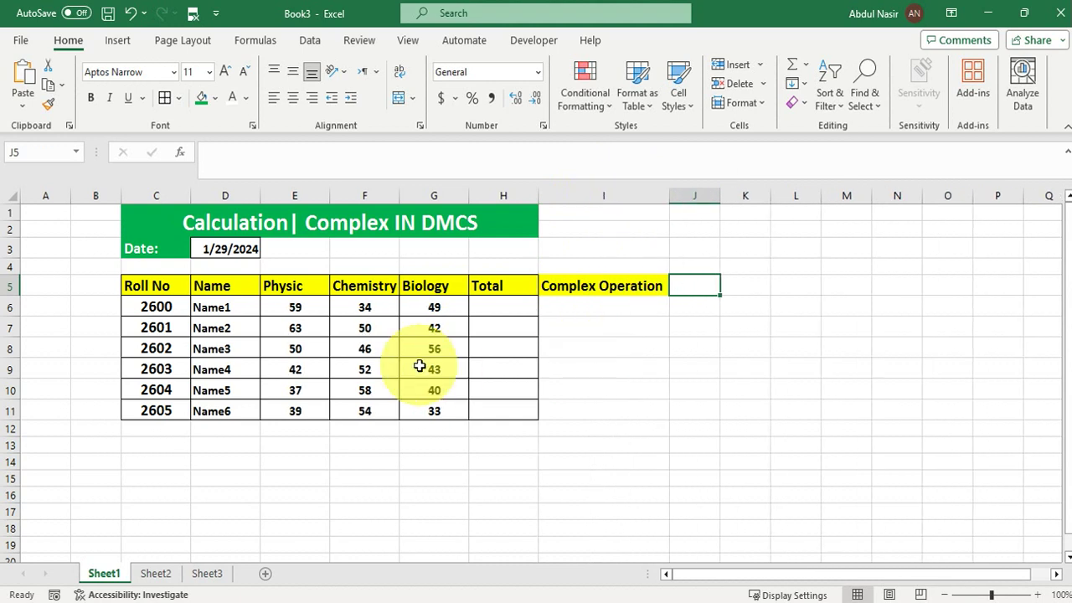
key("F9")
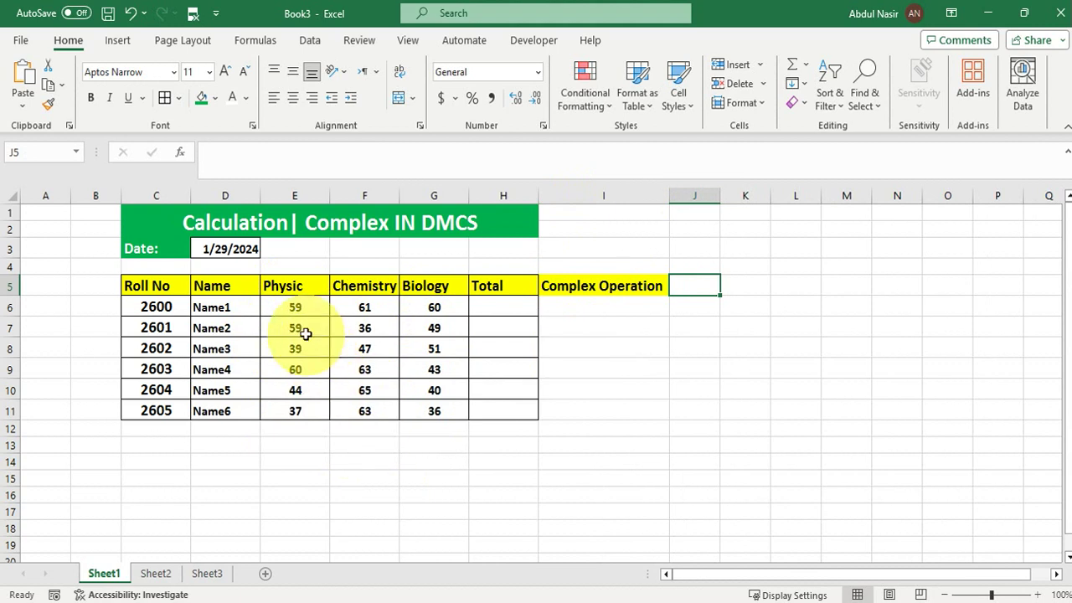
- Refill E6:G11 with =RANDBETWEEN(27,33) and copy the range
left_click_drag(297, 309, 455, 411)
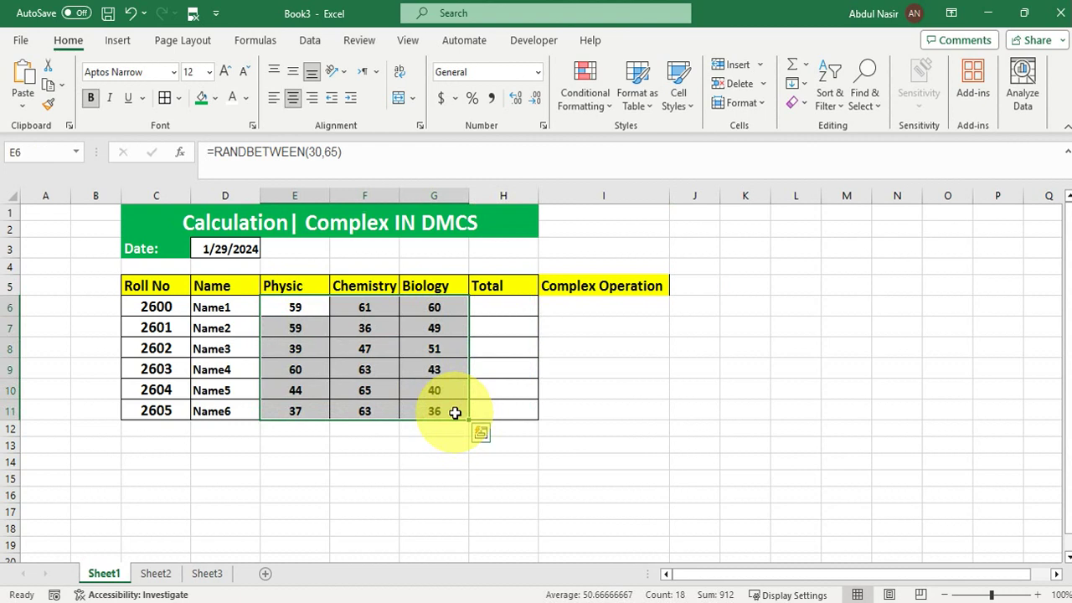
type("=randbe")
key("Tab")
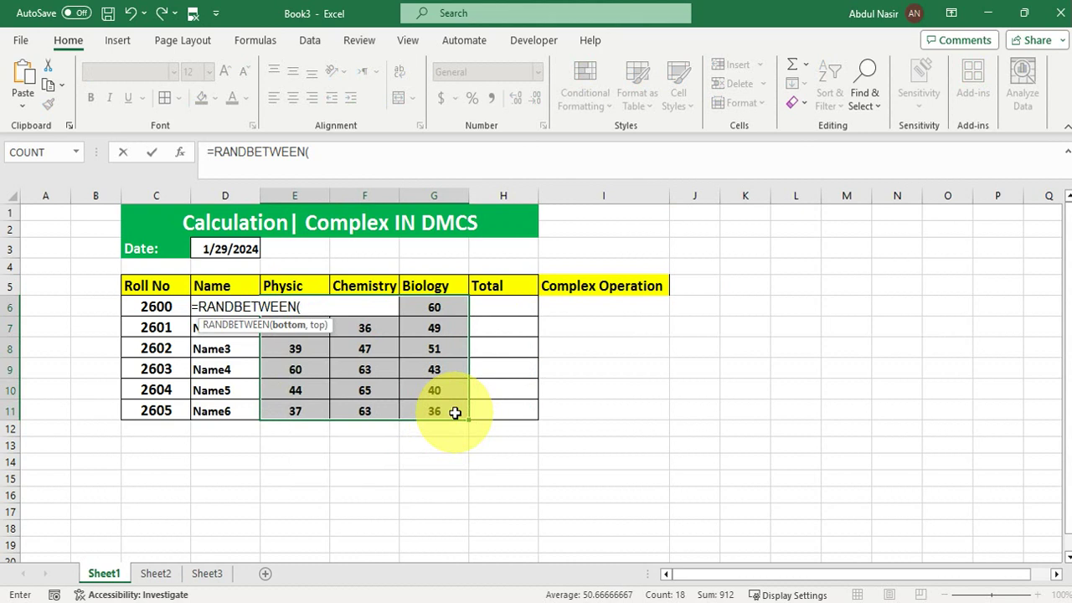
type("27,33)")
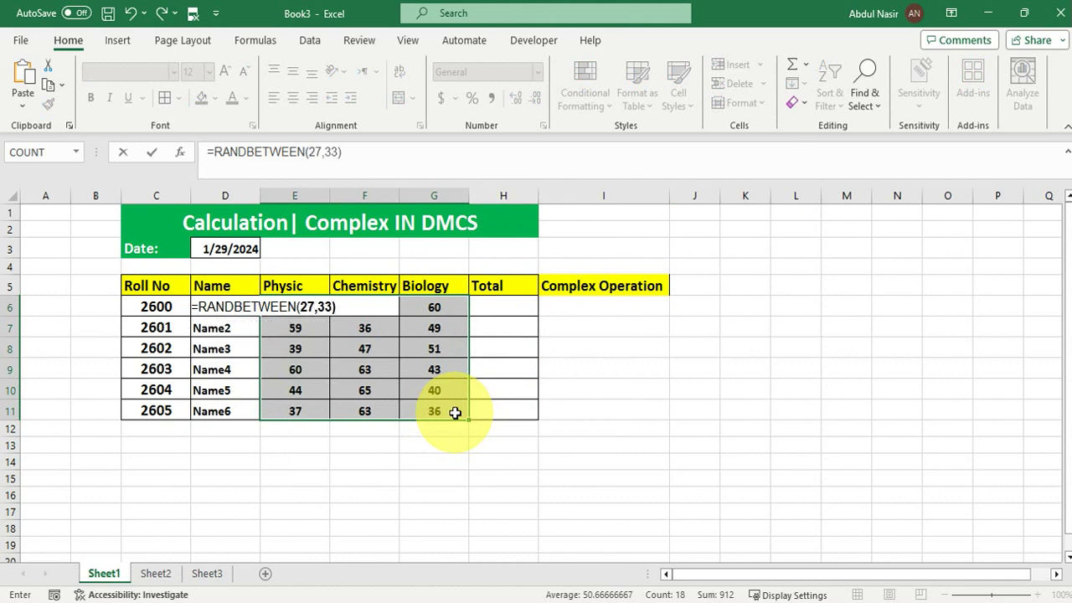
key("ctrl+Return")
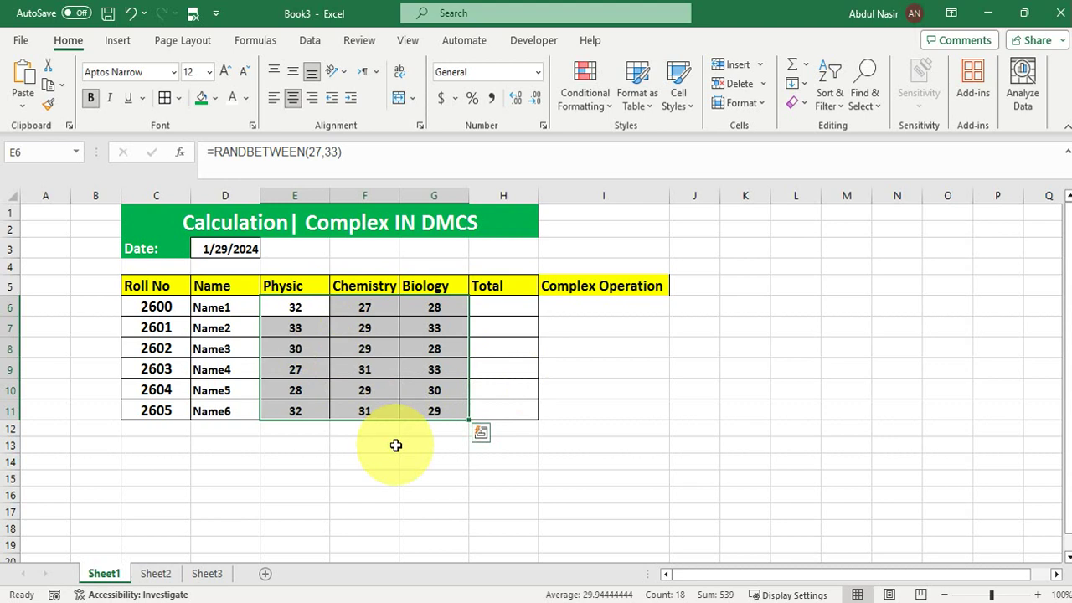
key("ctrl+c")
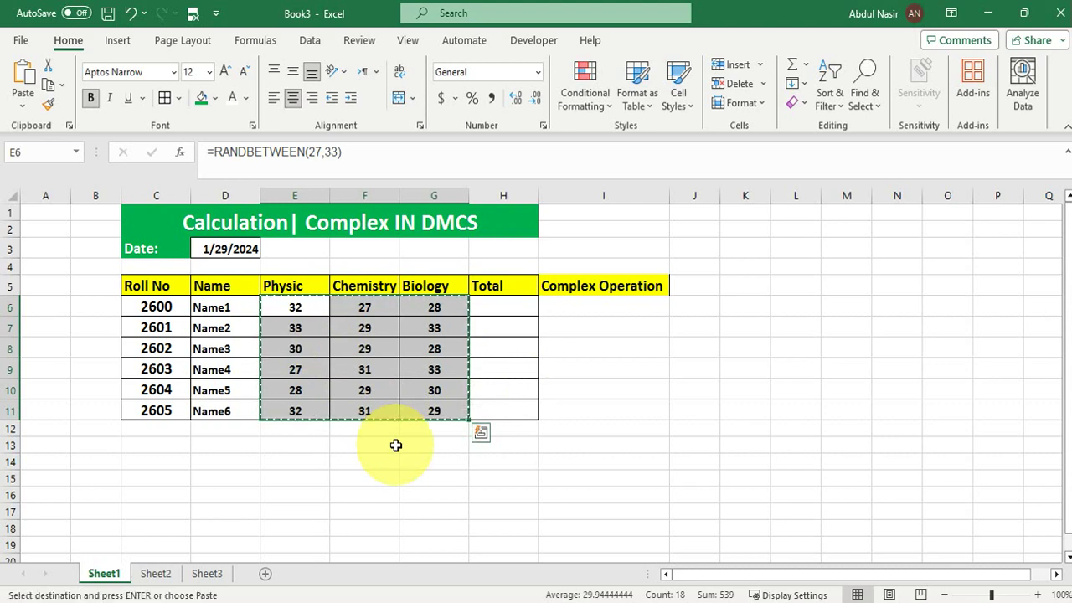
- Paste the copied marks back as values only, then verify E6 and G6 hold plain numbers
right_click(358, 363)
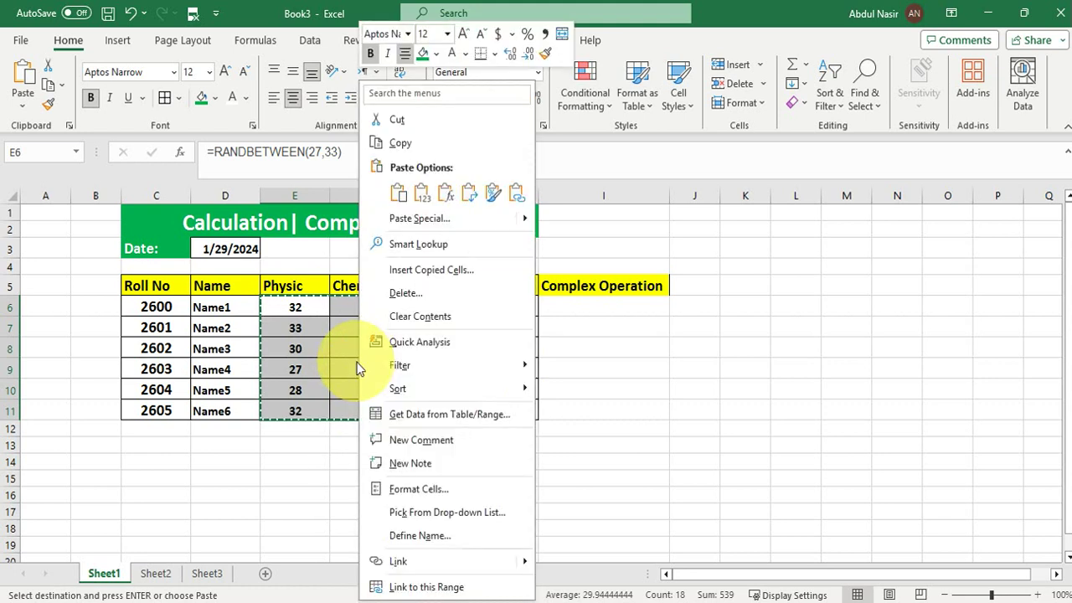
left_click(402, 220)
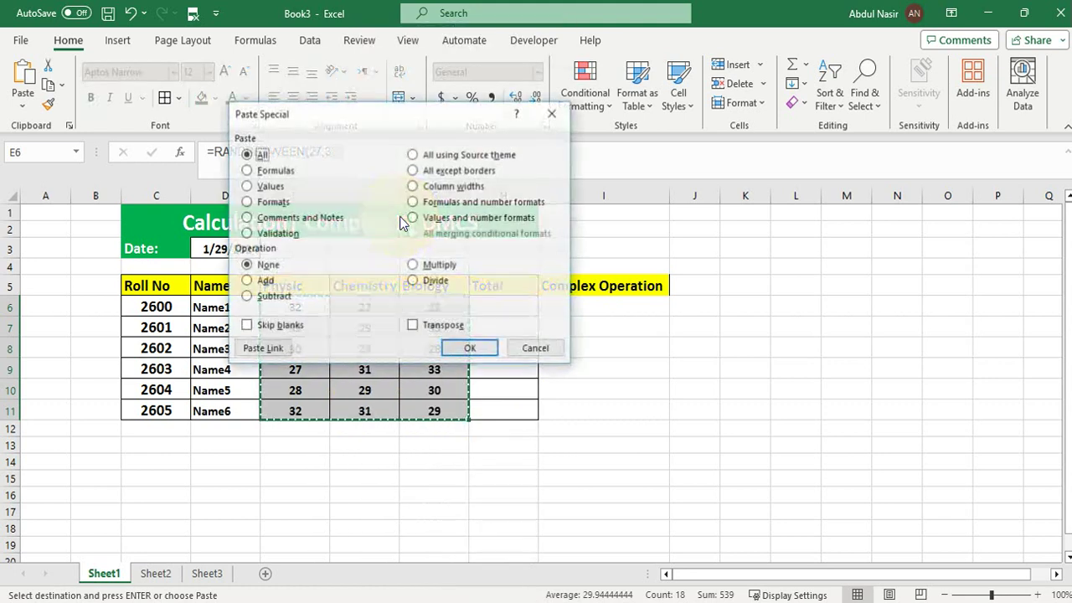
left_click(265, 184)
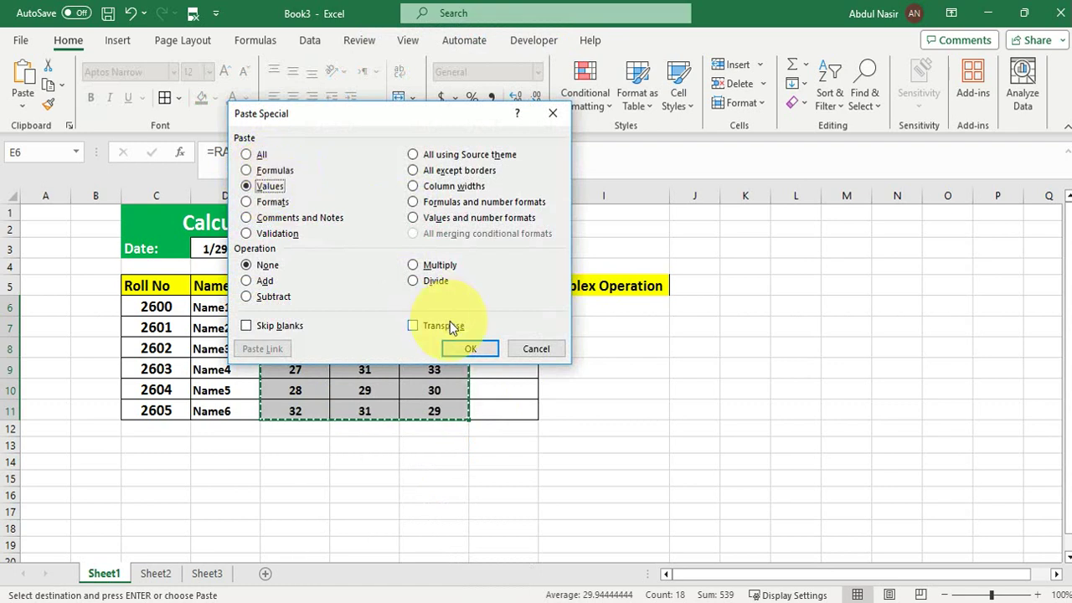
left_click(465, 346)
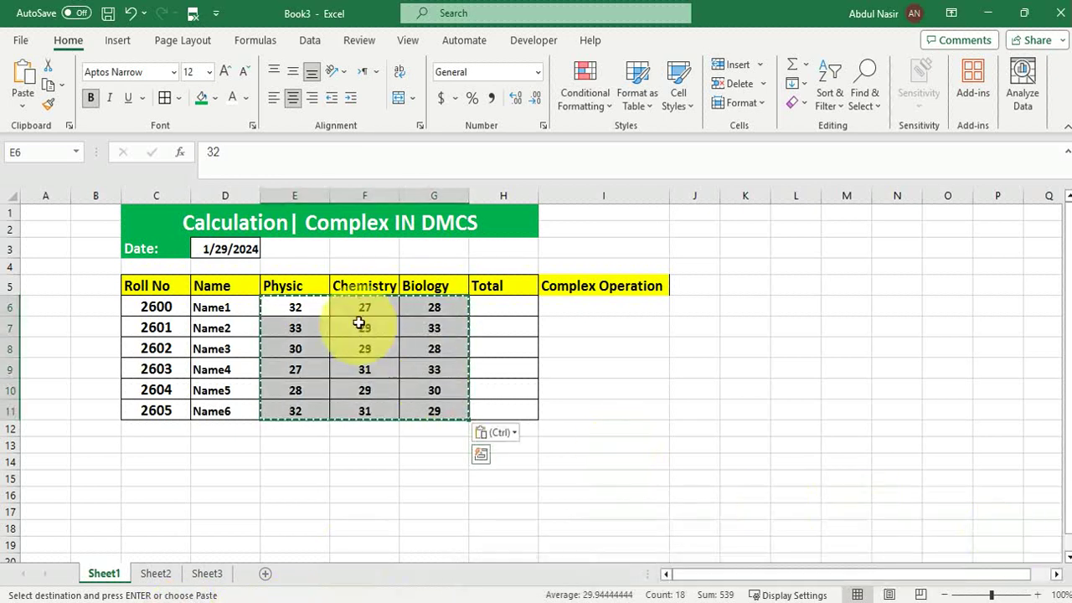
left_click(299, 310)
left_click(405, 308)
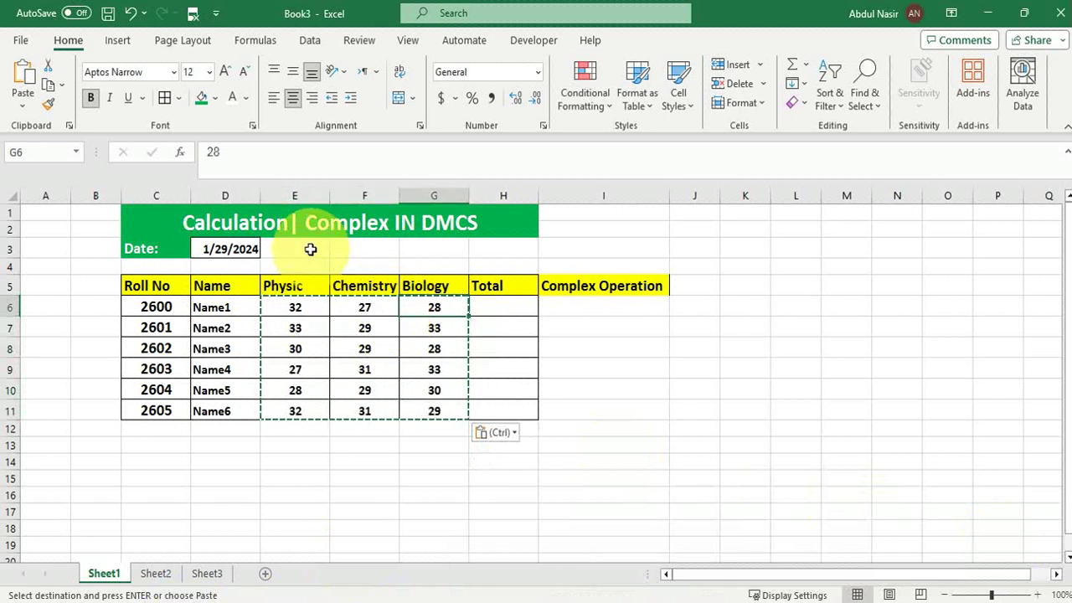
- Merge E3:H3, fill it green and enter 'Grass Mark Pass'
left_click_drag(307, 248, 494, 251)
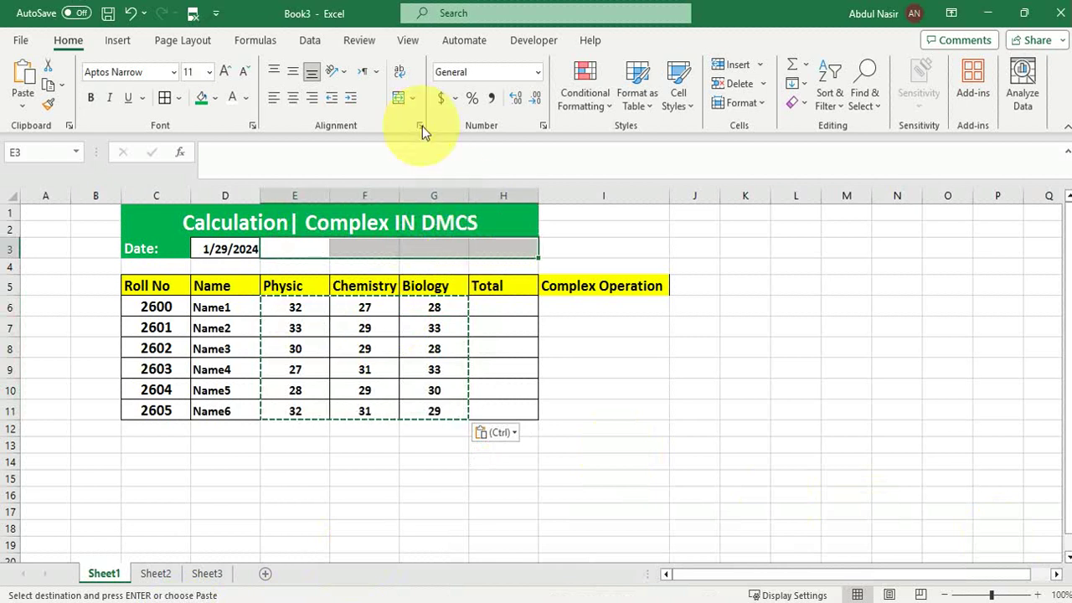
left_click(399, 98)
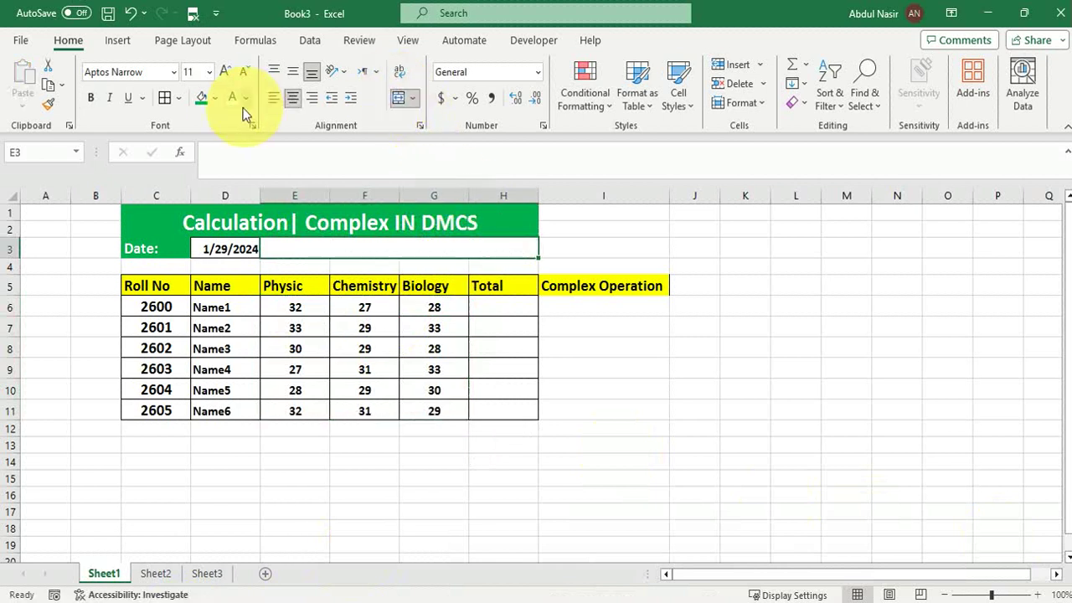
left_click(201, 98)
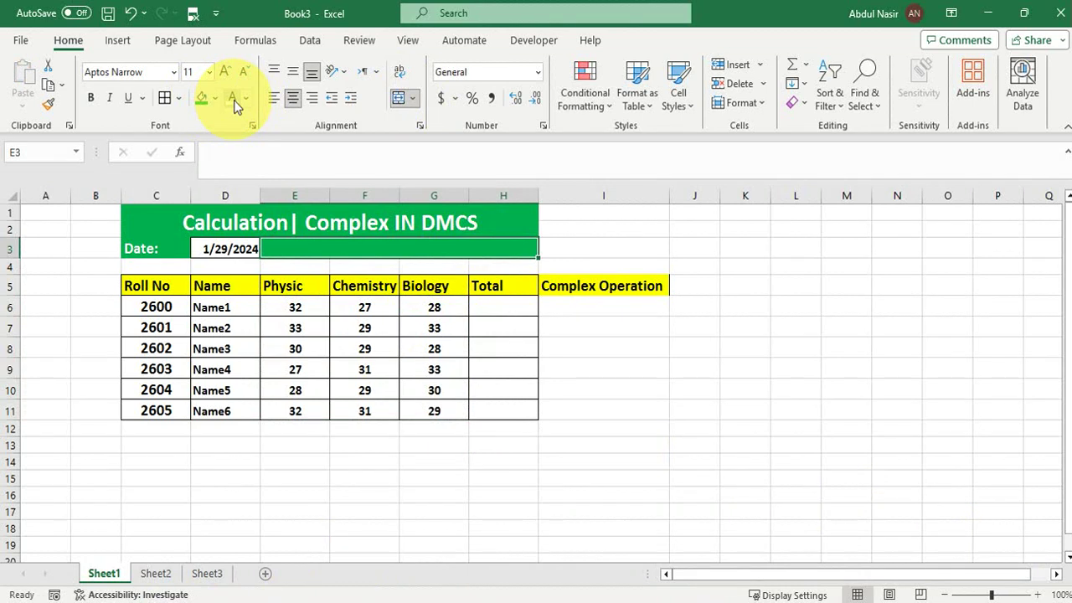
type("Grass Mark")
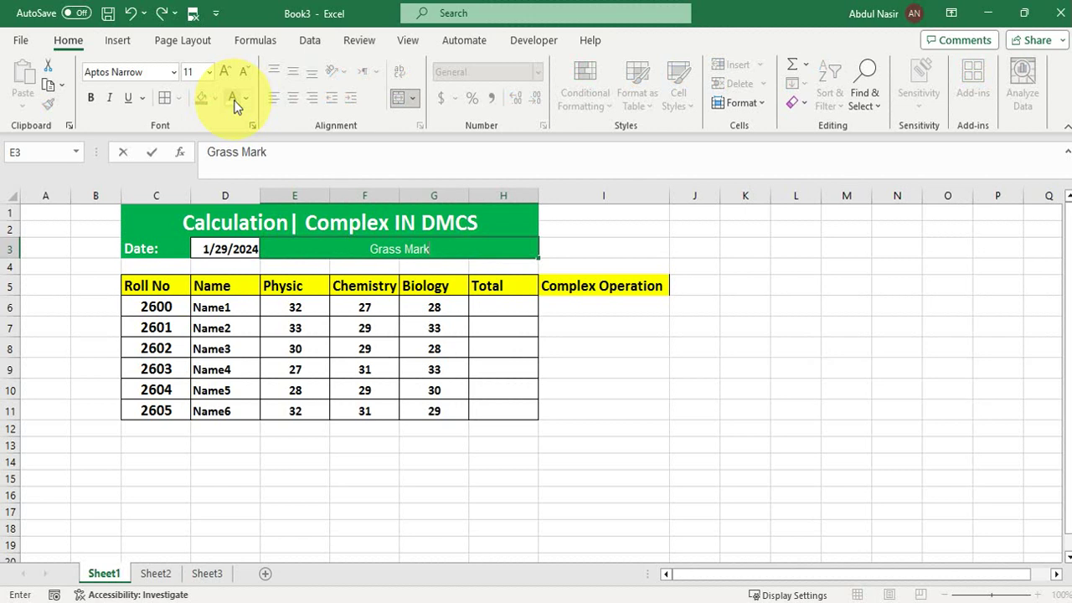
type(" Pass")
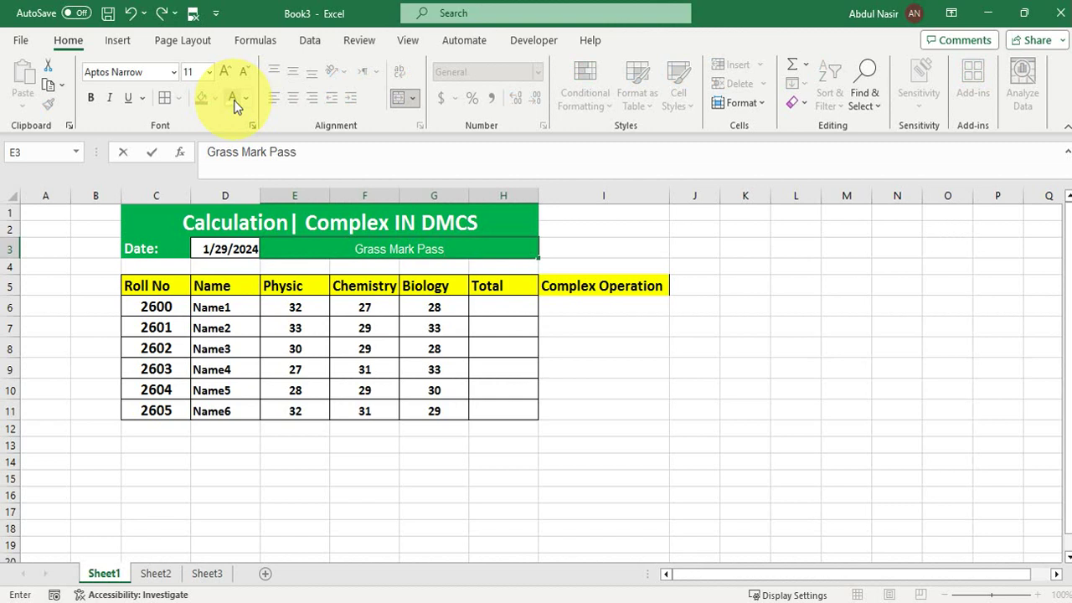
left_click(307, 304)
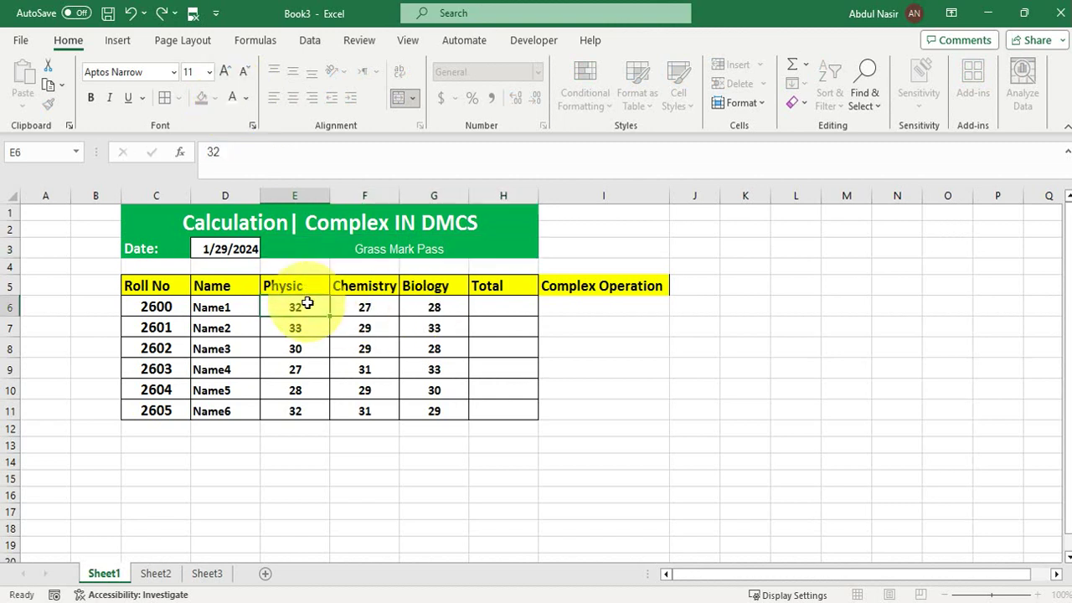
- Make the note bold size 18 and append '| Passing Mark:33'
left_click(378, 247)
left_click(91, 96)
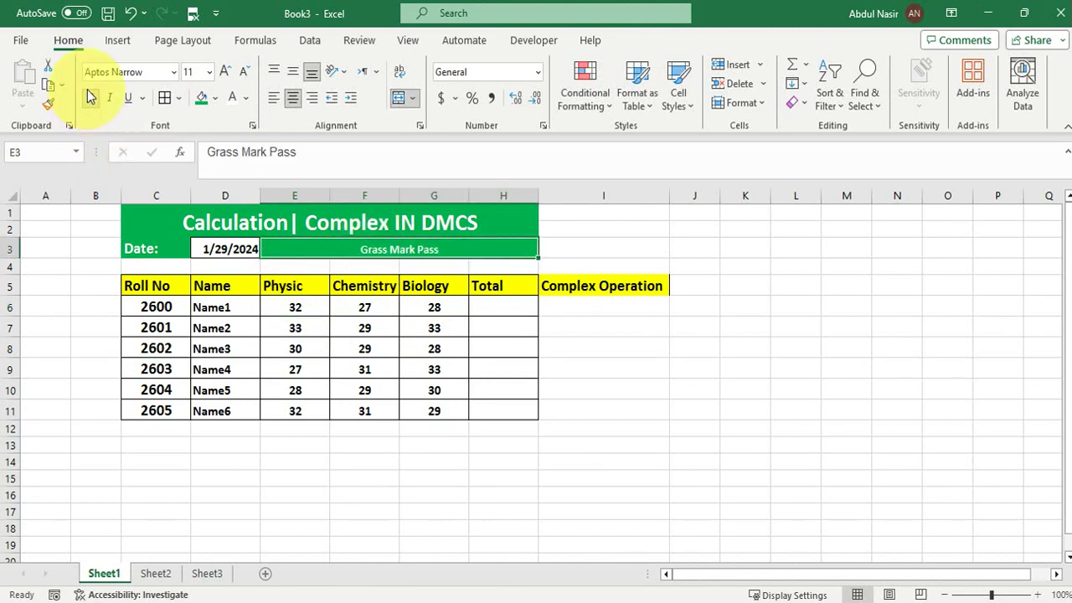
left_click(228, 74)
left_click(232, 73)
left_click(232, 73)
left_click(232, 74)
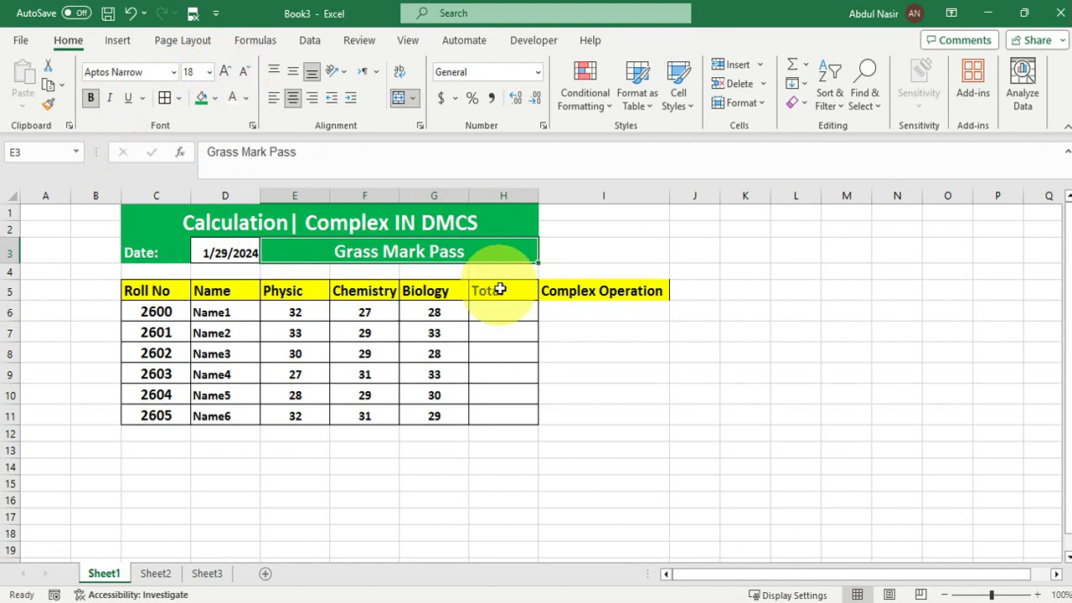
double_click(471, 251)
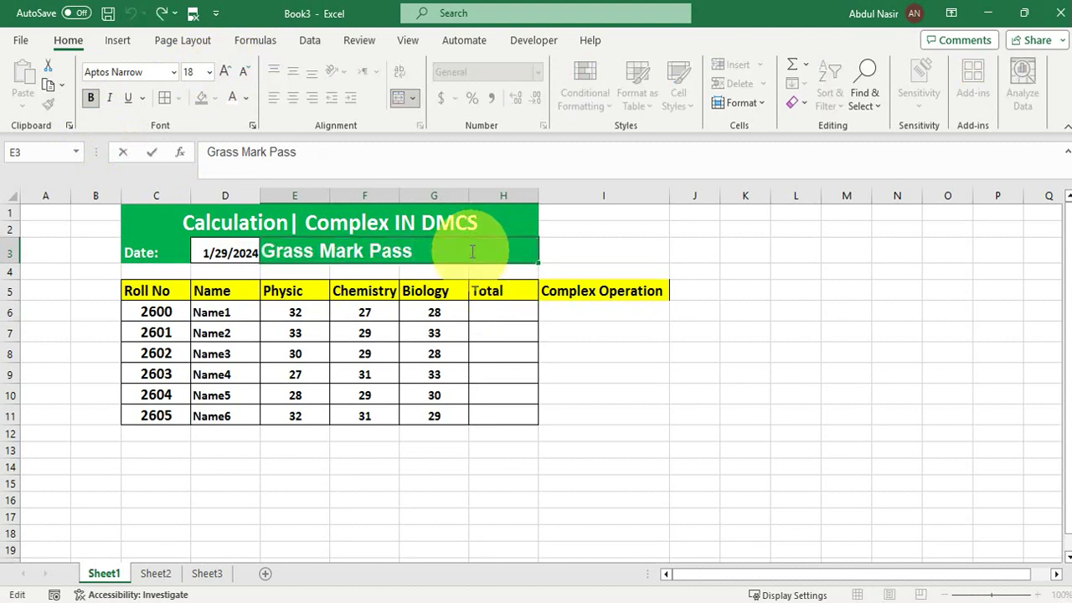
type("Passing")
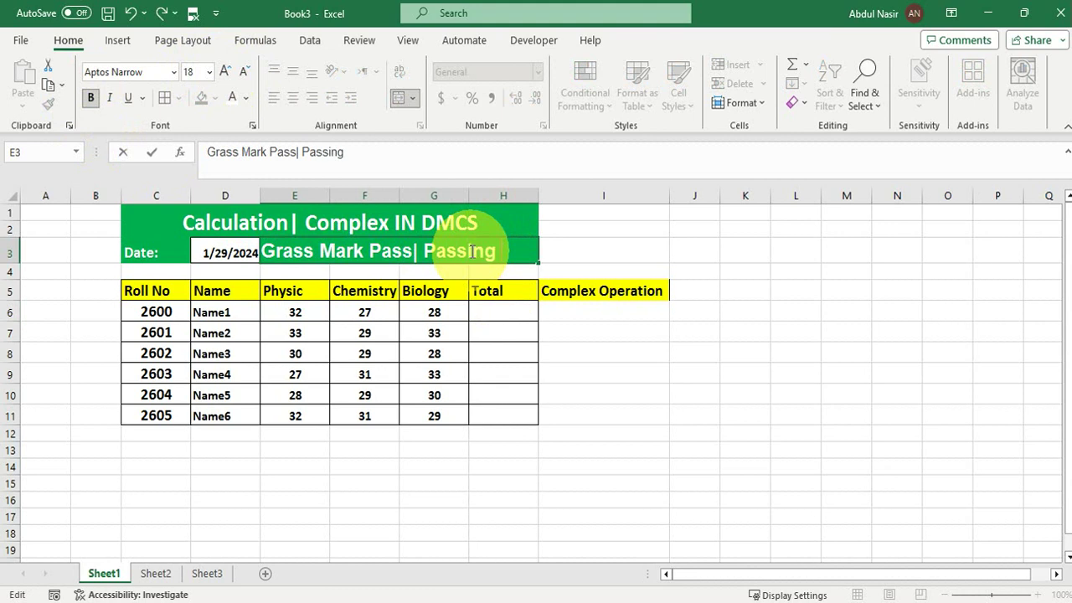
type(" Mark")
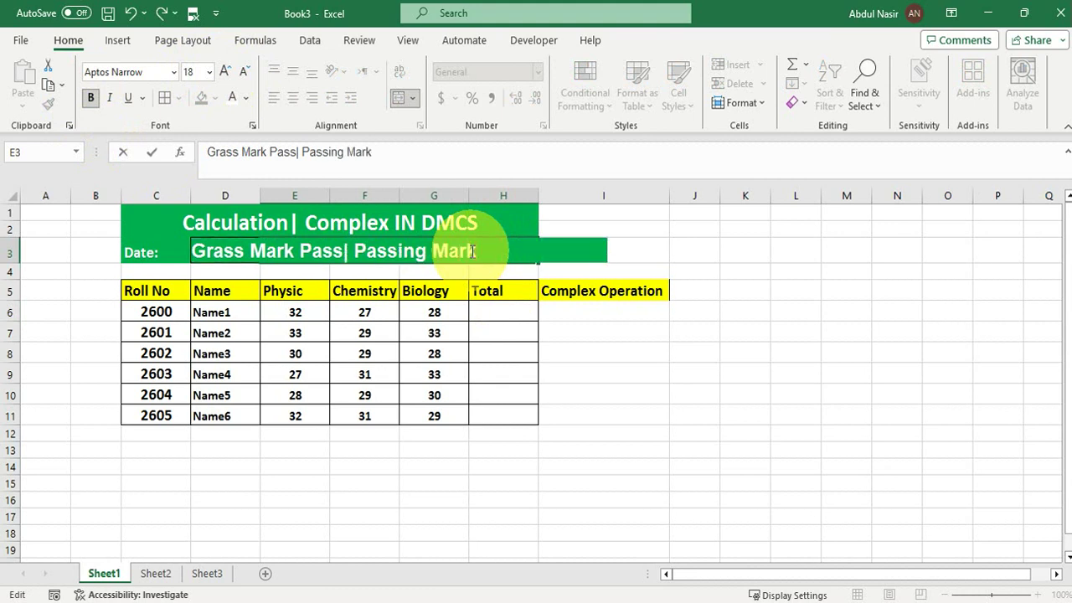
type(":33")
key("Return")
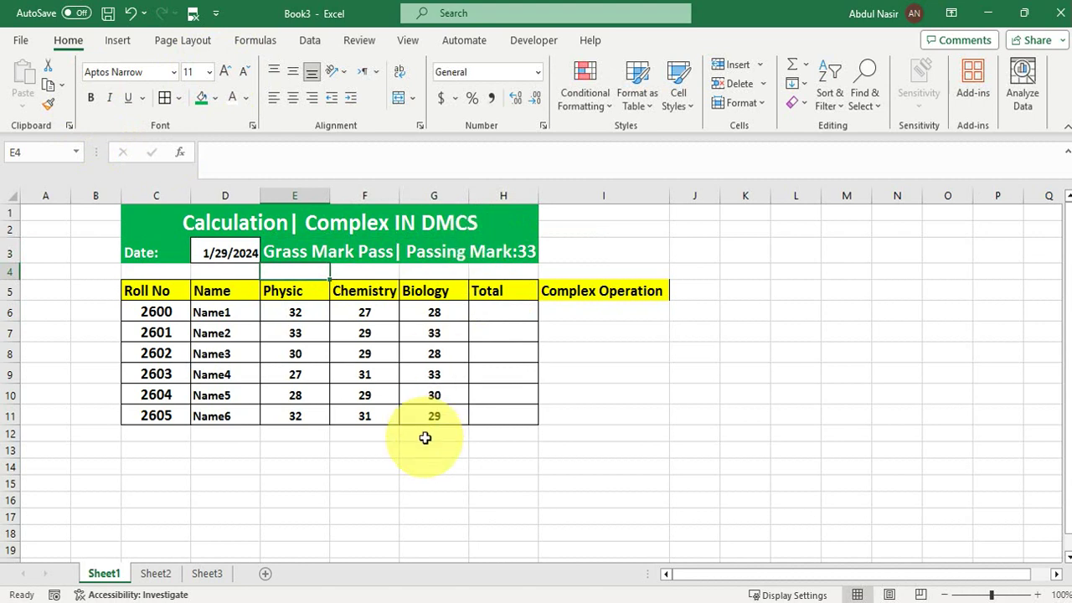
- Change E6, F6 and G6 to 32+1, 27+6 and 28+5 for Name1
double_click(307, 314)
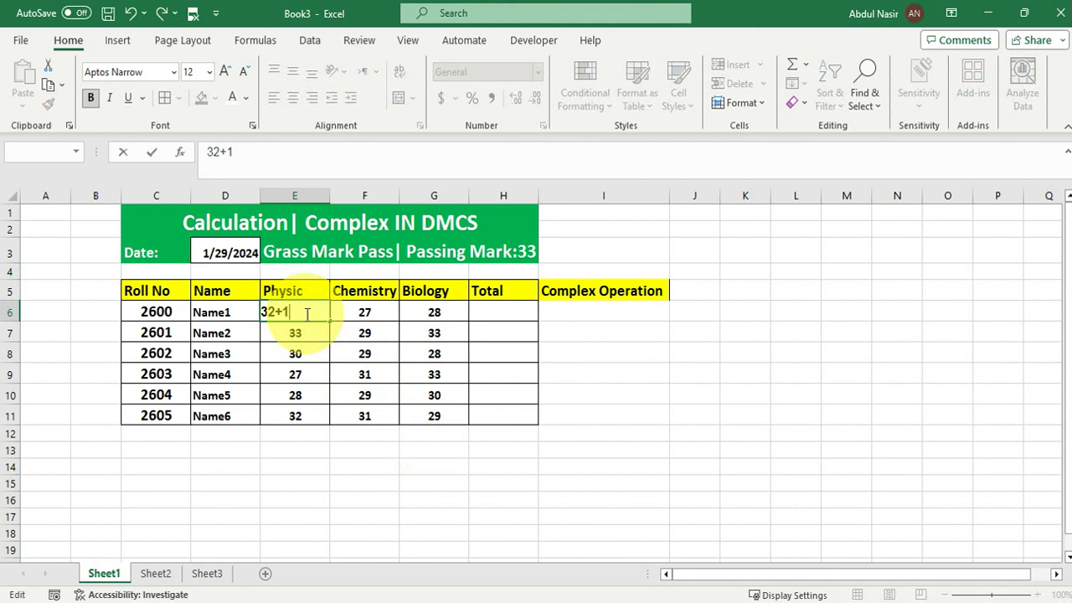
key("Tab")
double_click(377, 314)
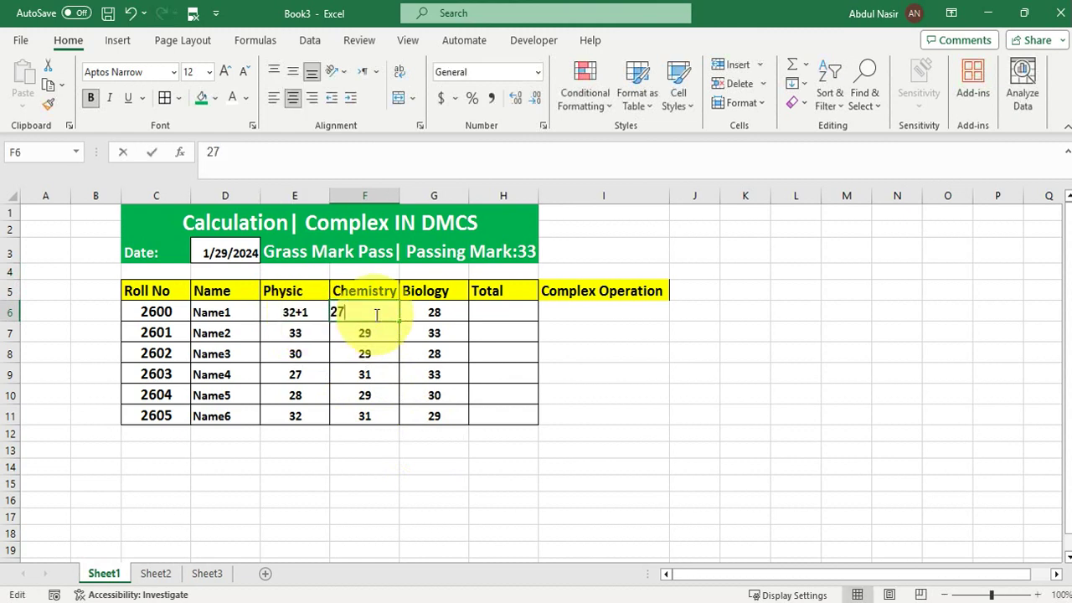
type("+6")
key("Tab")
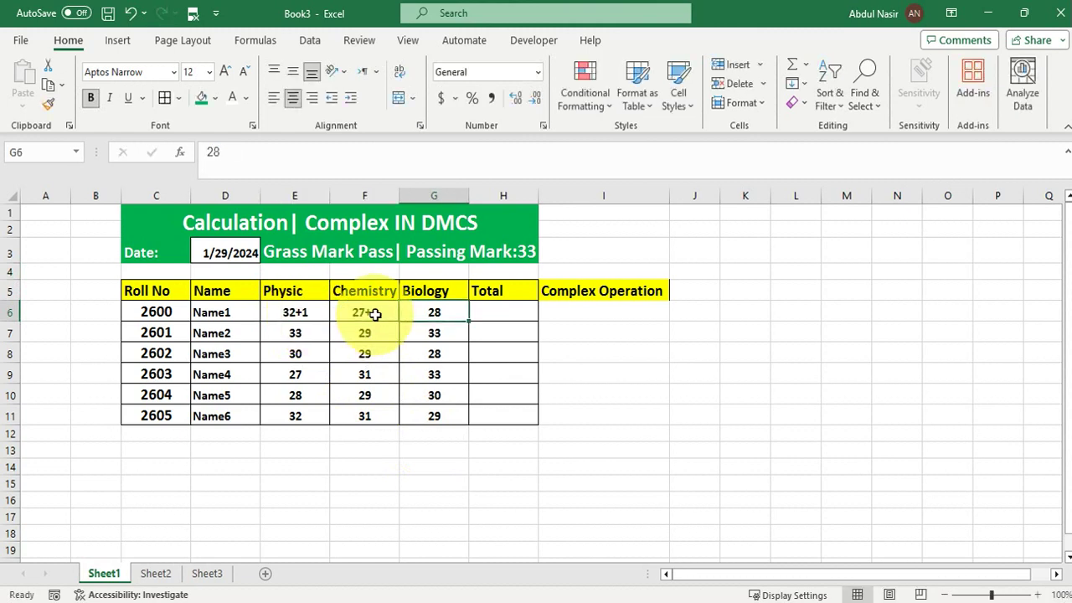
double_click(457, 311)
type("+5")
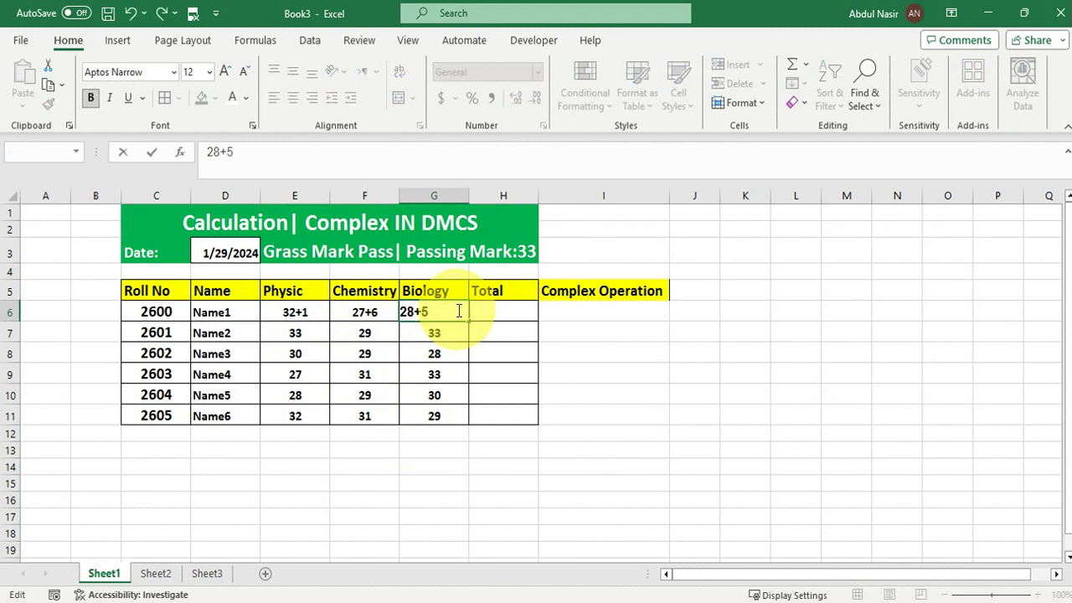
key("Return")
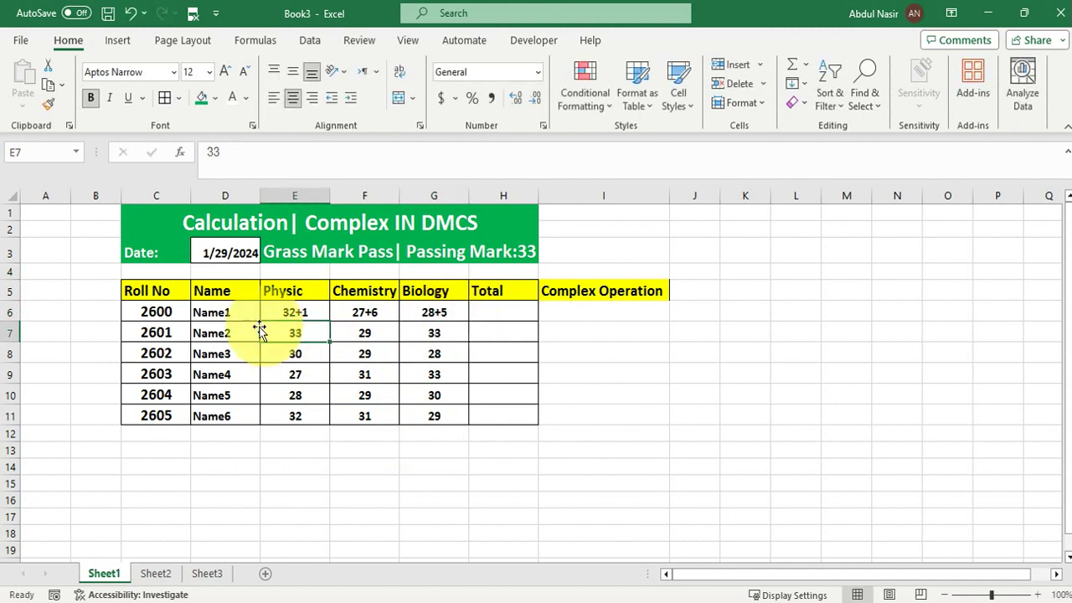
left_click(480, 311)
- Enter =SUM(E6:G6) in H6 to total Name1's marks
type("=")
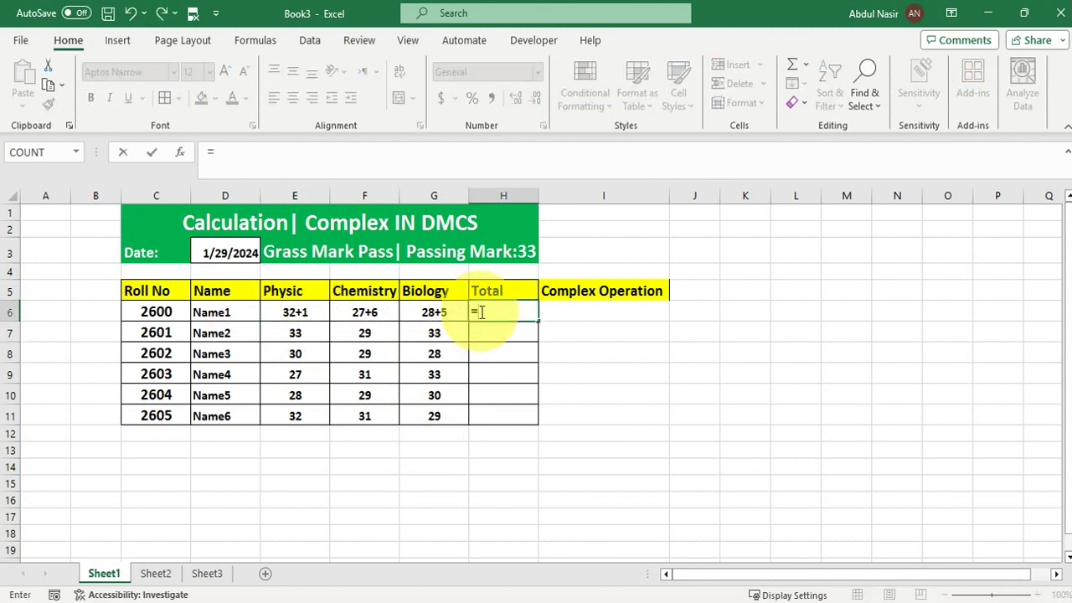
type("SUM(")
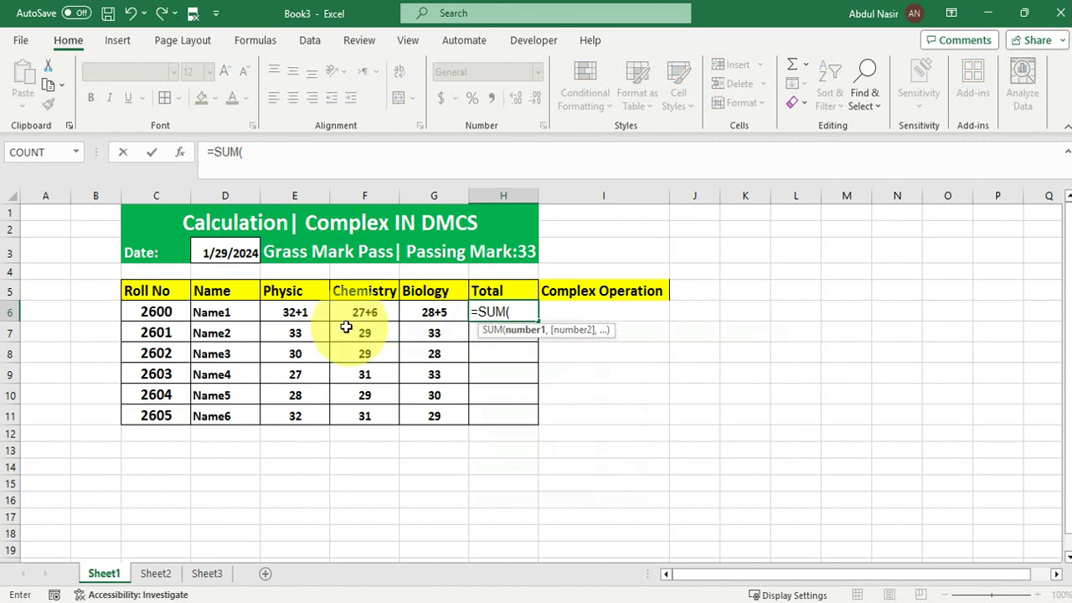
left_click_drag(297, 311, 425, 312)
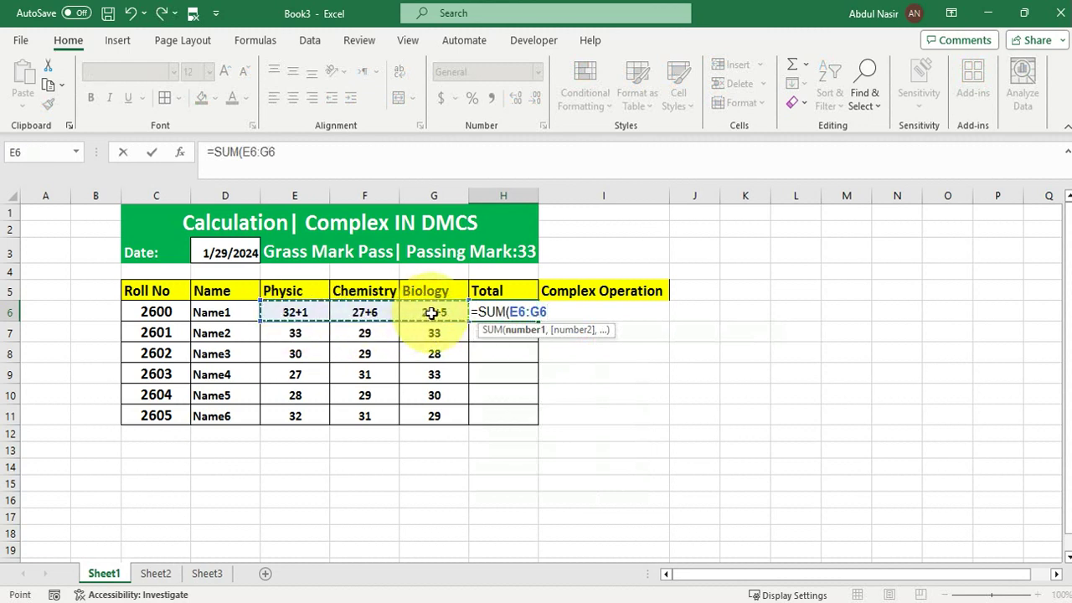
key("Return")
- Copy the H6 total formula down to H11 and centre the Total column
left_click(529, 314)
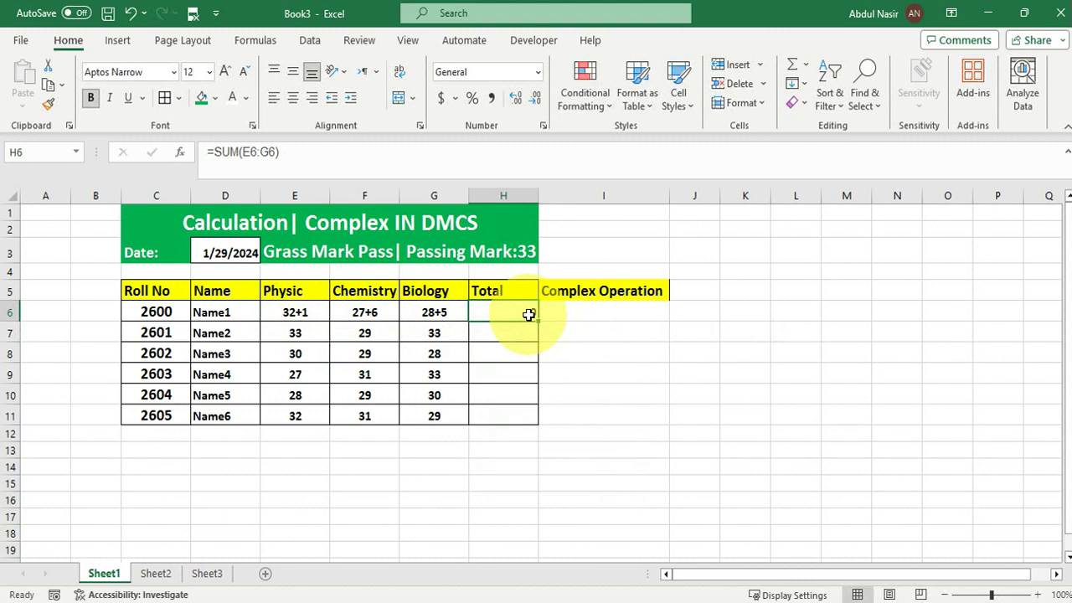
left_click(594, 308)
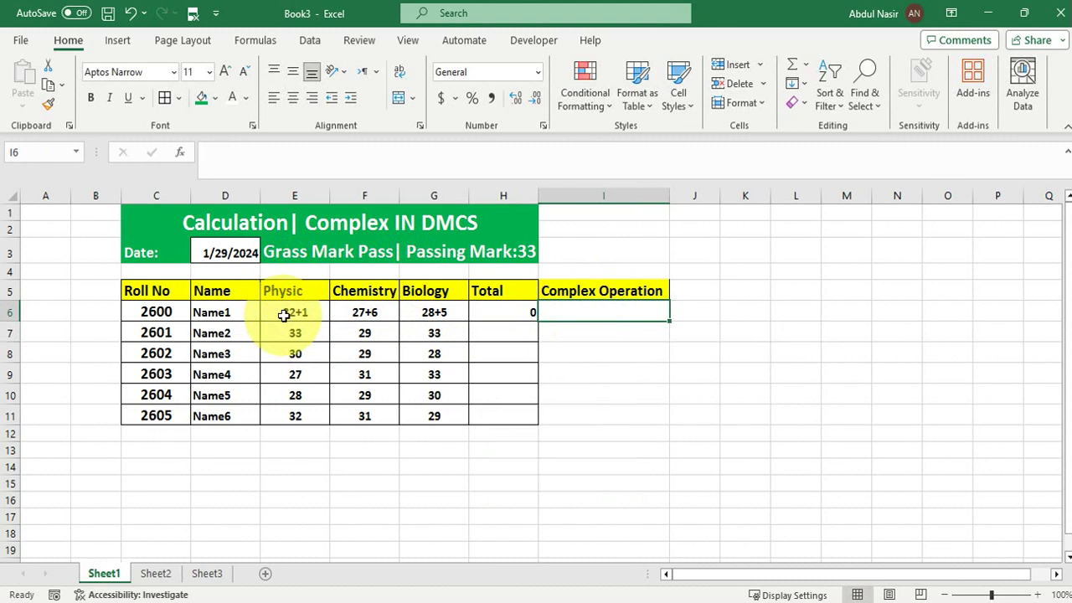
left_click(531, 313)
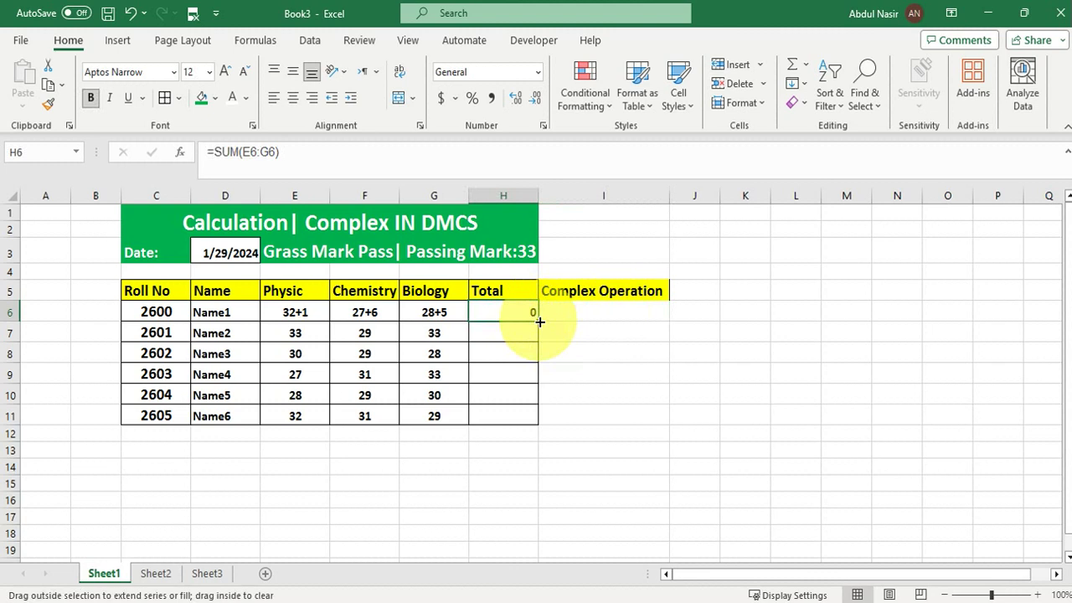
double_click(537, 321)
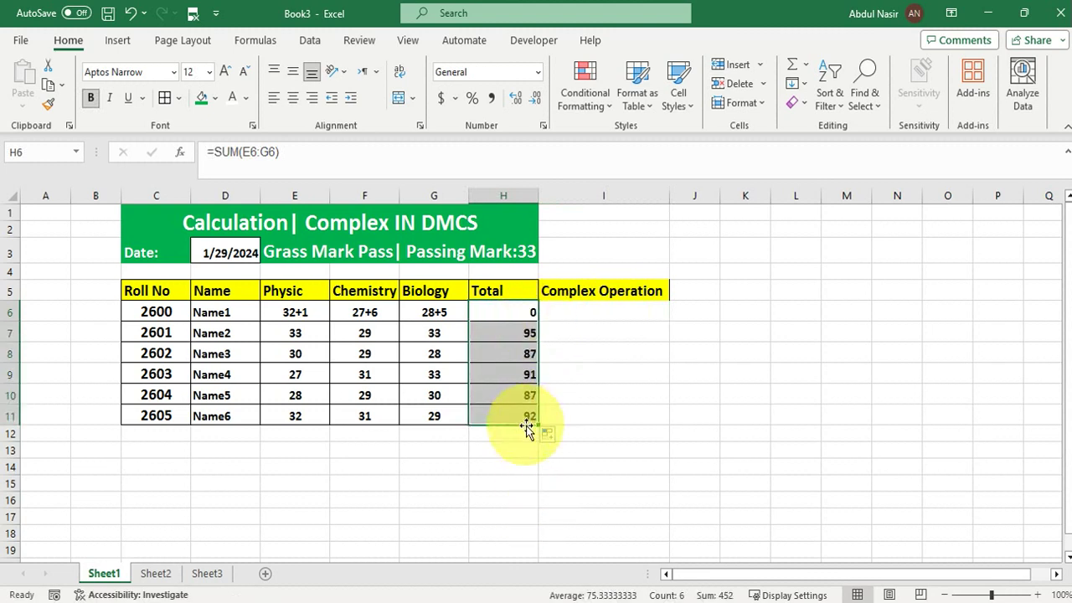
left_click(298, 97)
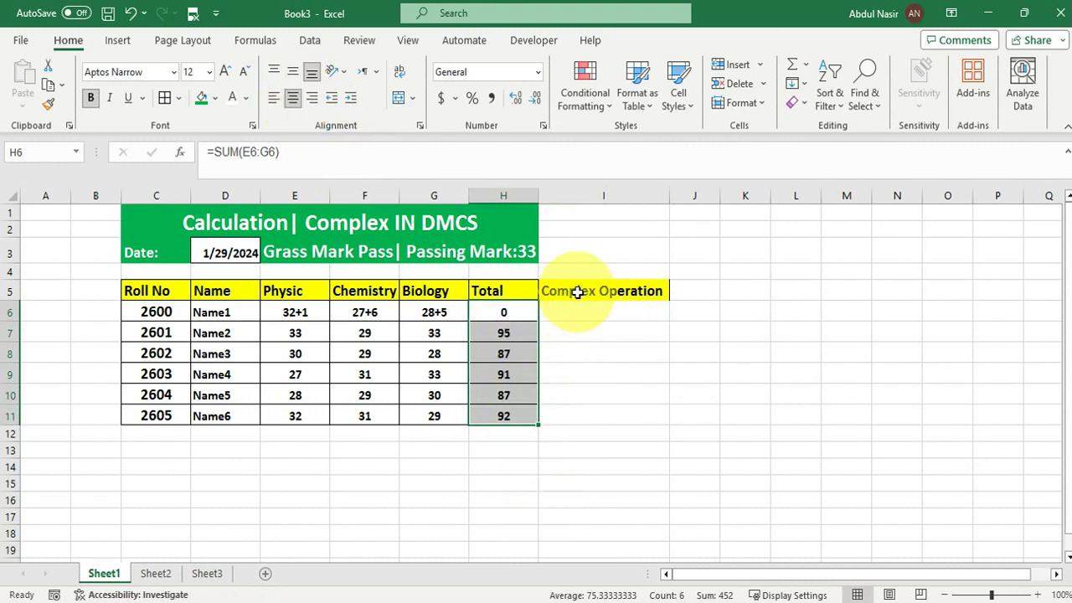
- Add borders to the Complex Operation column I5:I11 and centre it
left_click_drag(577, 293, 588, 418)
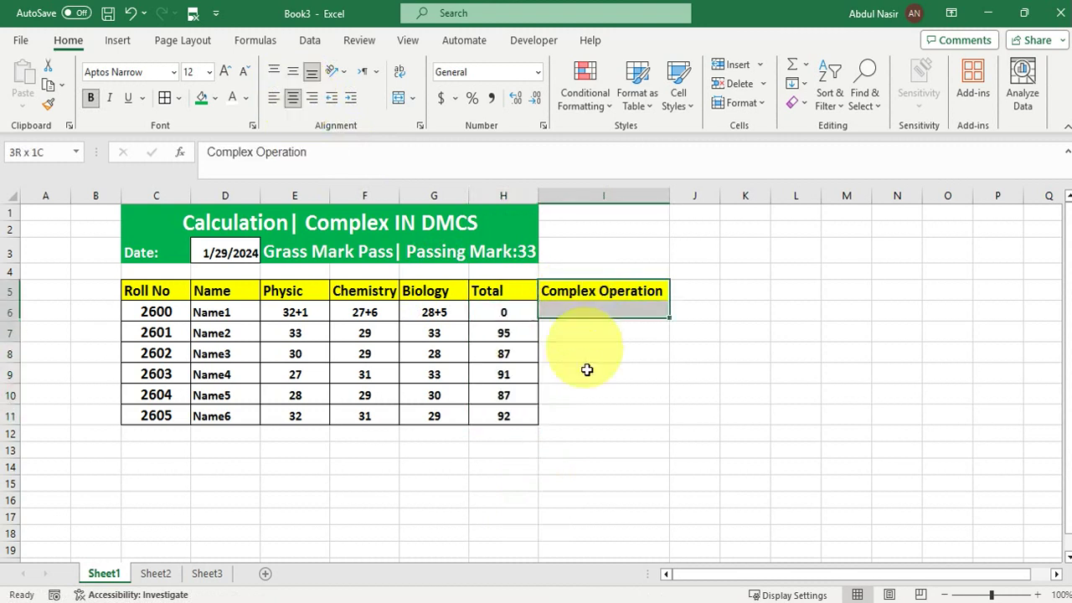
left_click(165, 98)
left_click(295, 98)
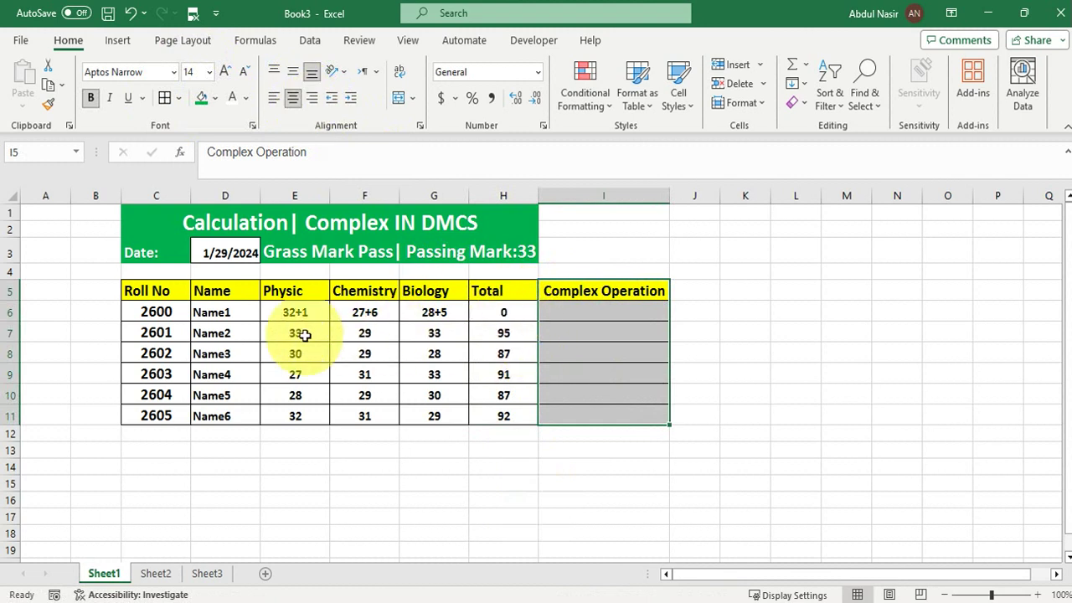
- Change Name2's Chemistry mark in F7 to 29+4 and check the H7 total
double_click(379, 333)
type("+4")
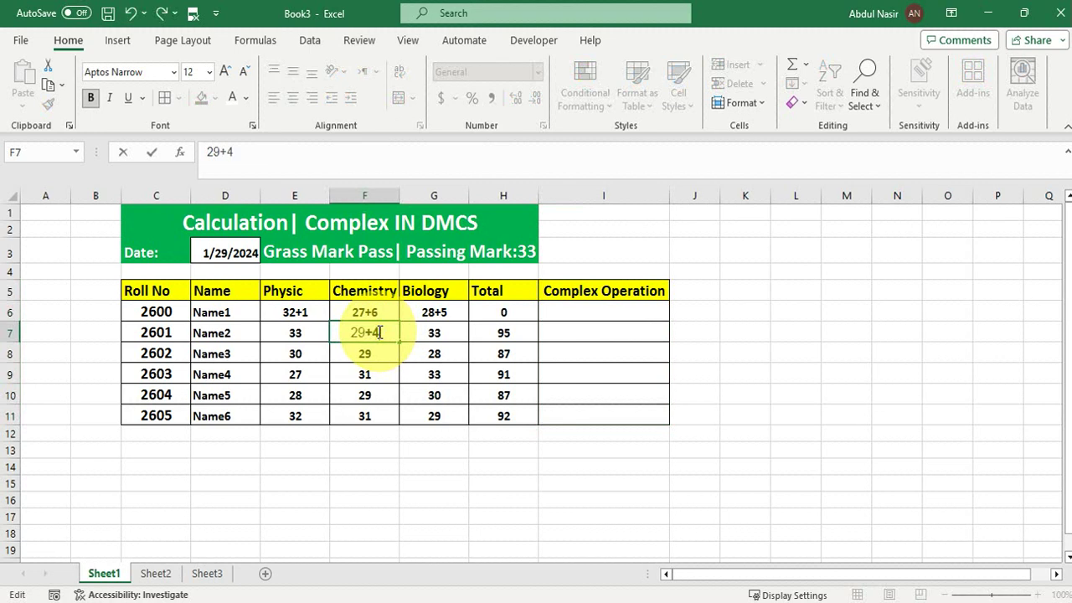
key("Return")
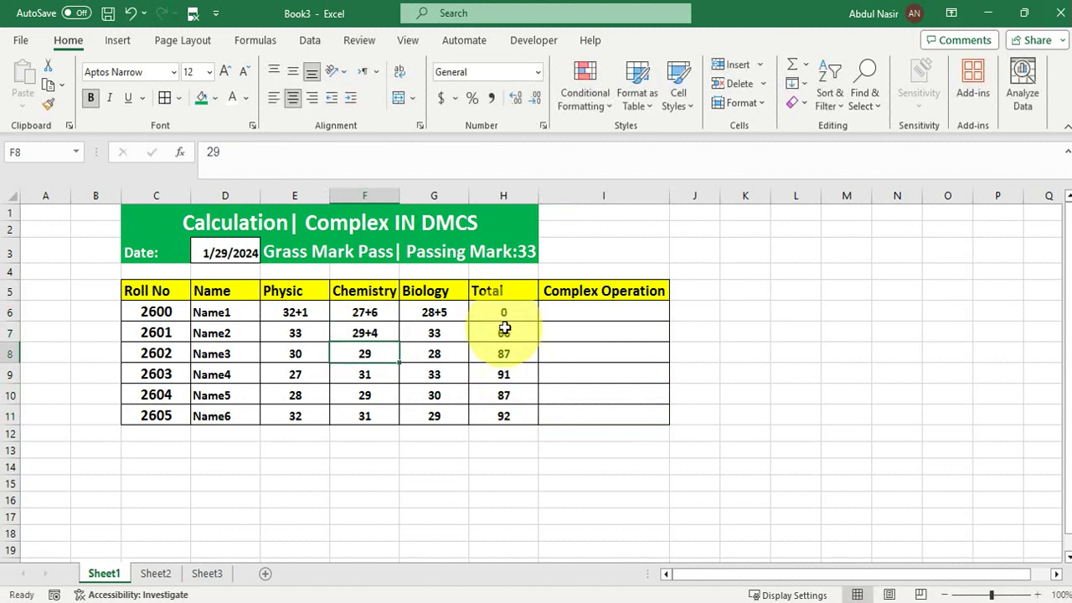
left_click(504, 332)
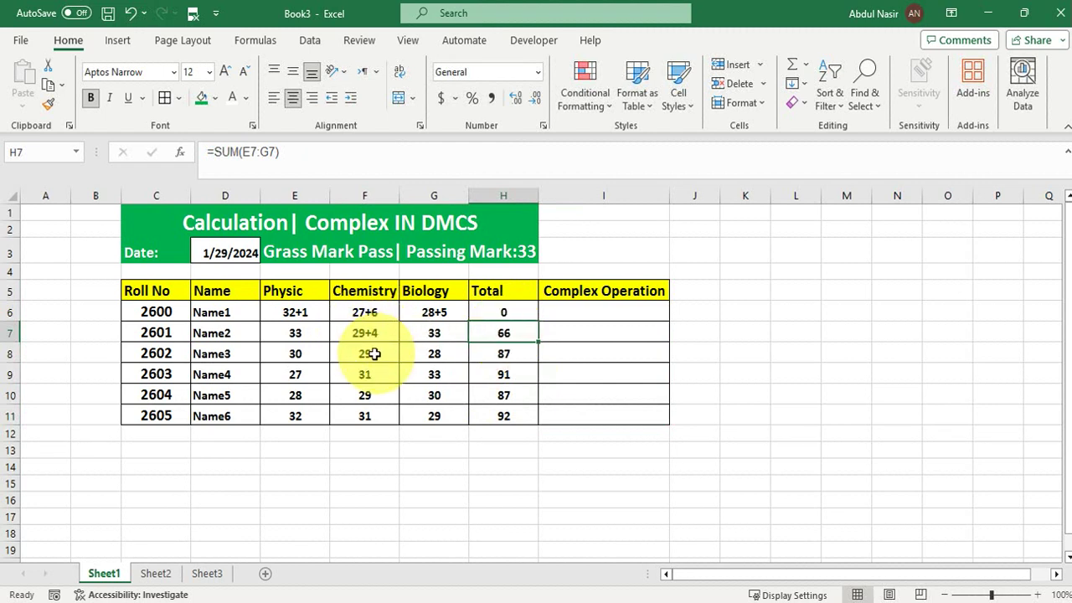
- Rewrite Name3's marks as 30+3, 29+4 and 28+5, then check H8's SUM formula
double_click(312, 353)
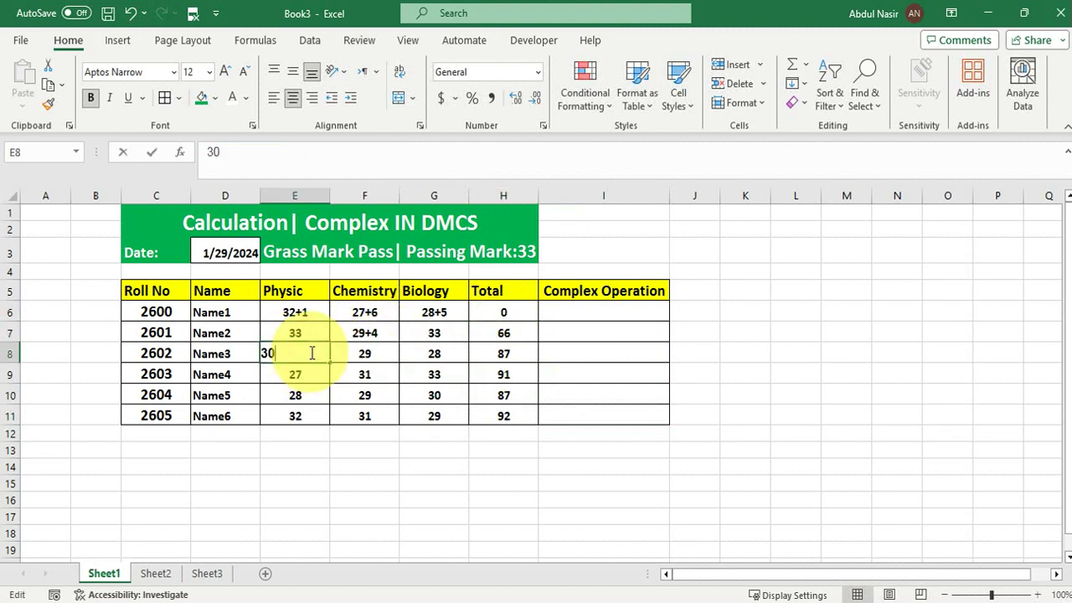
type("+3")
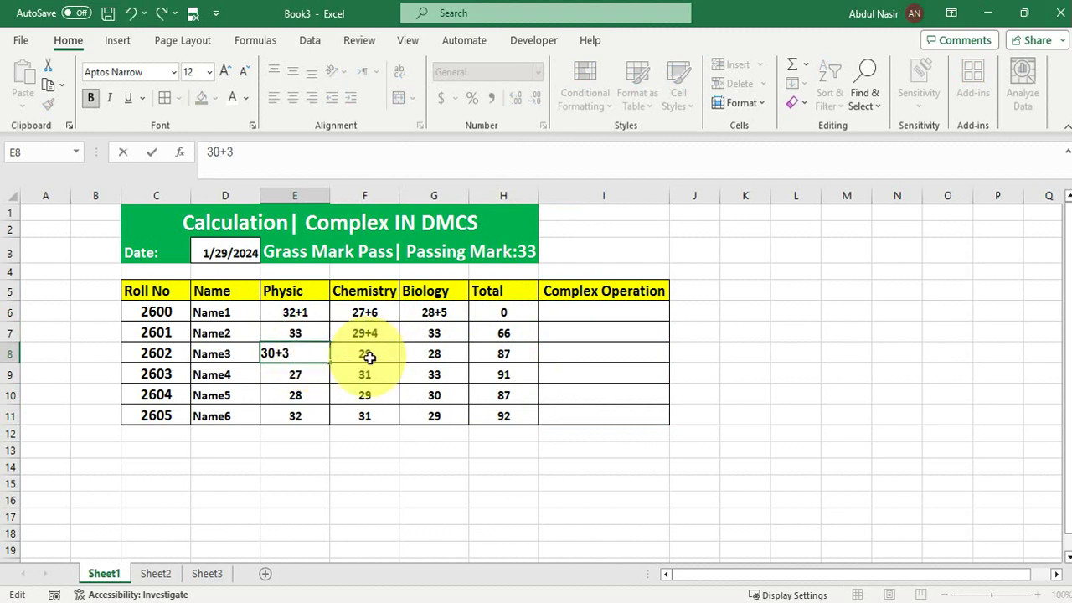
double_click(382, 354)
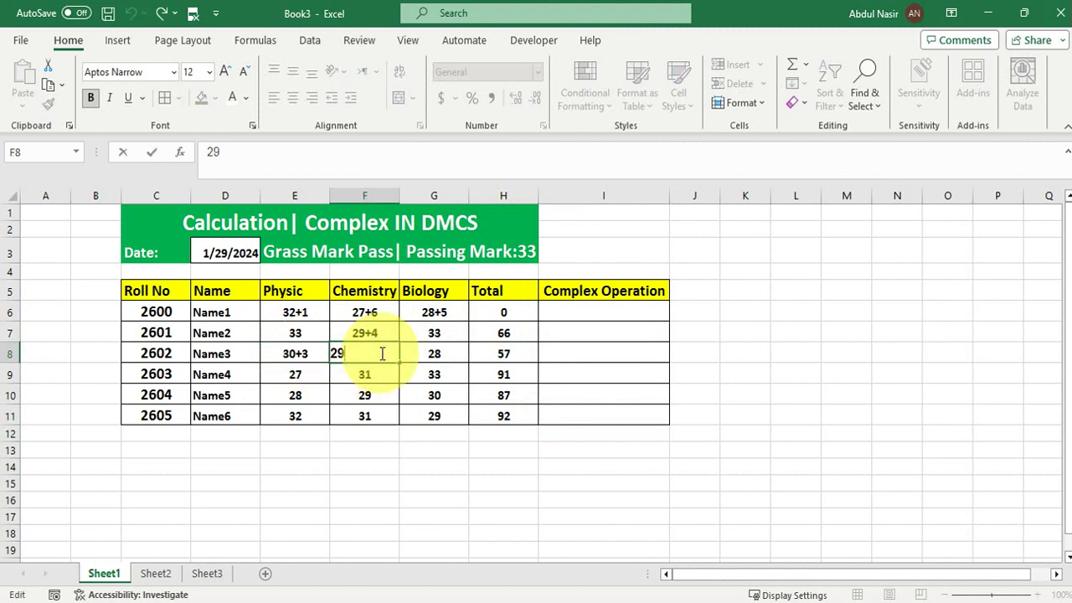
type("=")
key("Return")
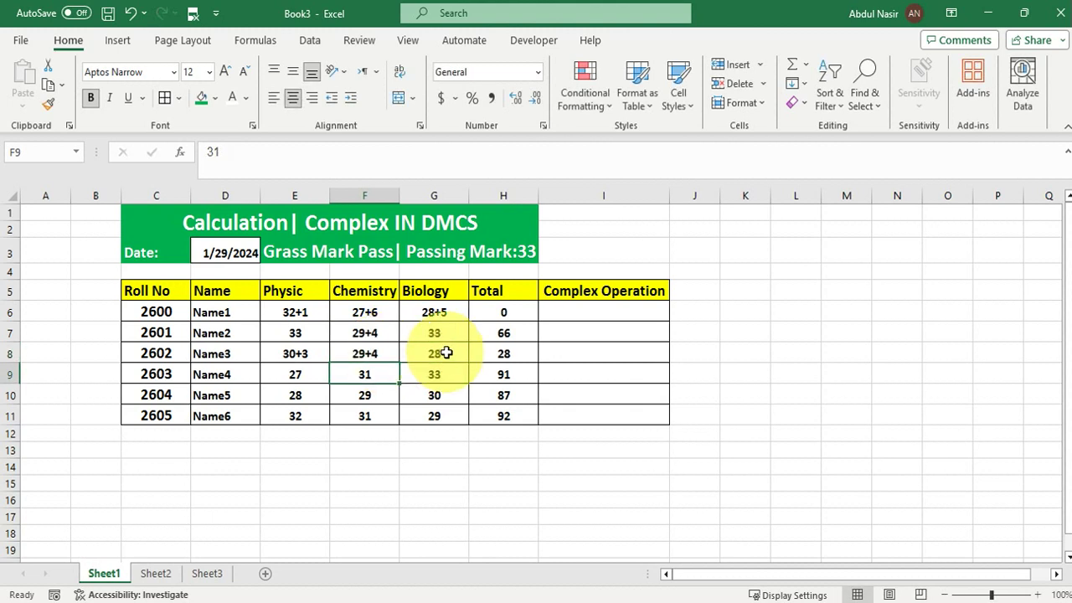
double_click(448, 353)
type("5")
key("Return")
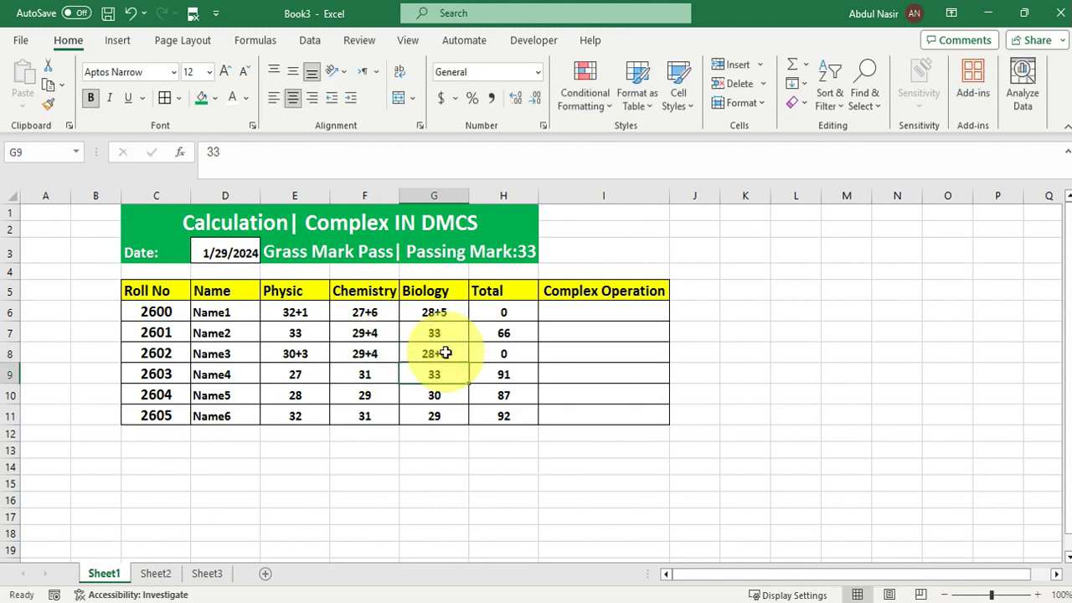
left_click(486, 356)
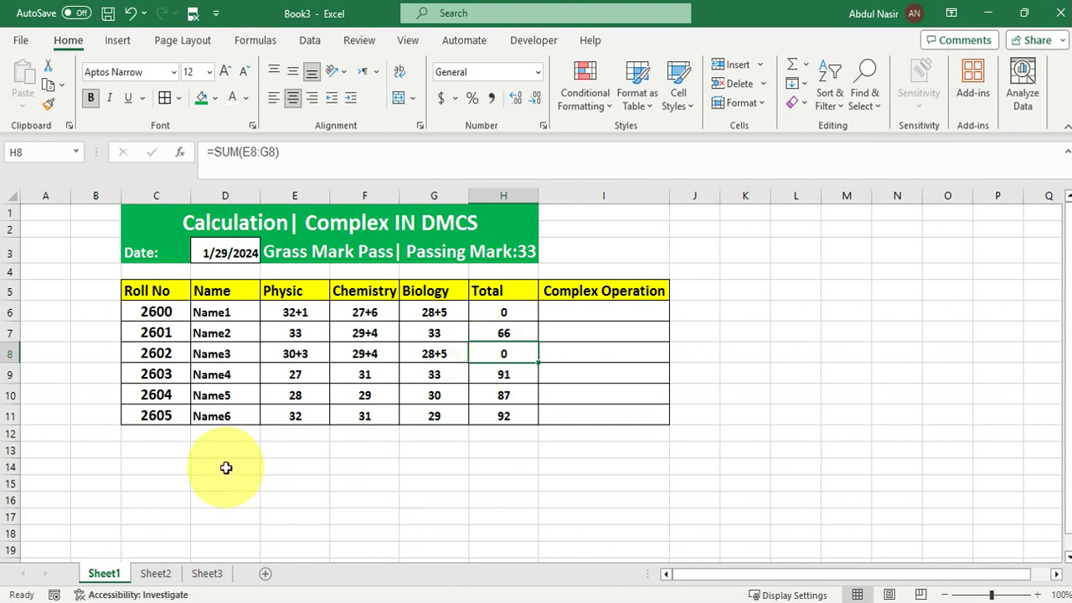
- Format D14:D17 with green fill, all borders, bold and font size 16
left_click(226, 468)
left_click_drag(226, 468, 226, 514)
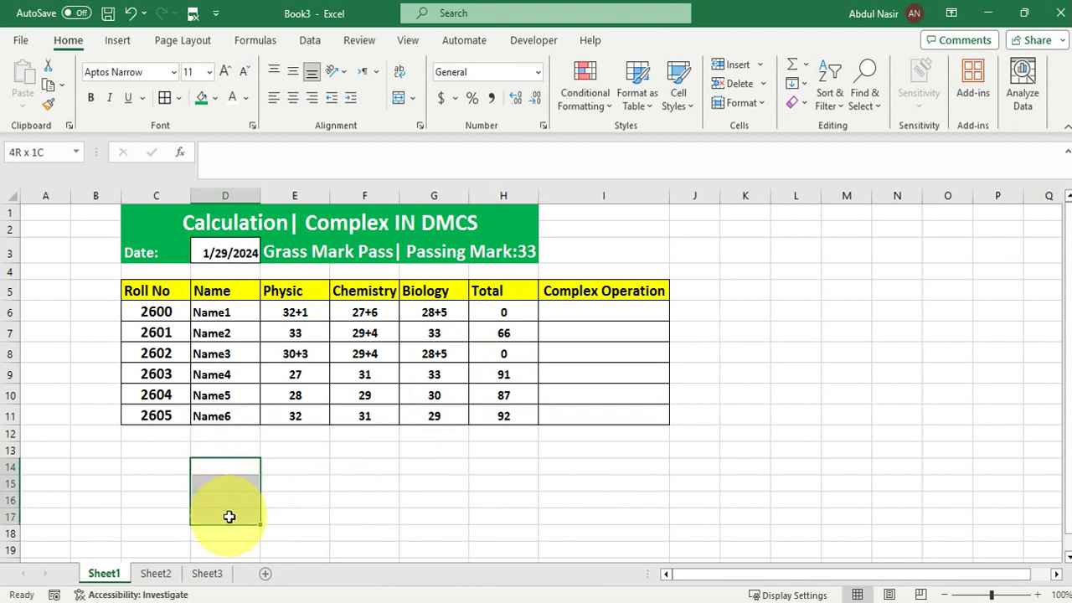
left_click(201, 97)
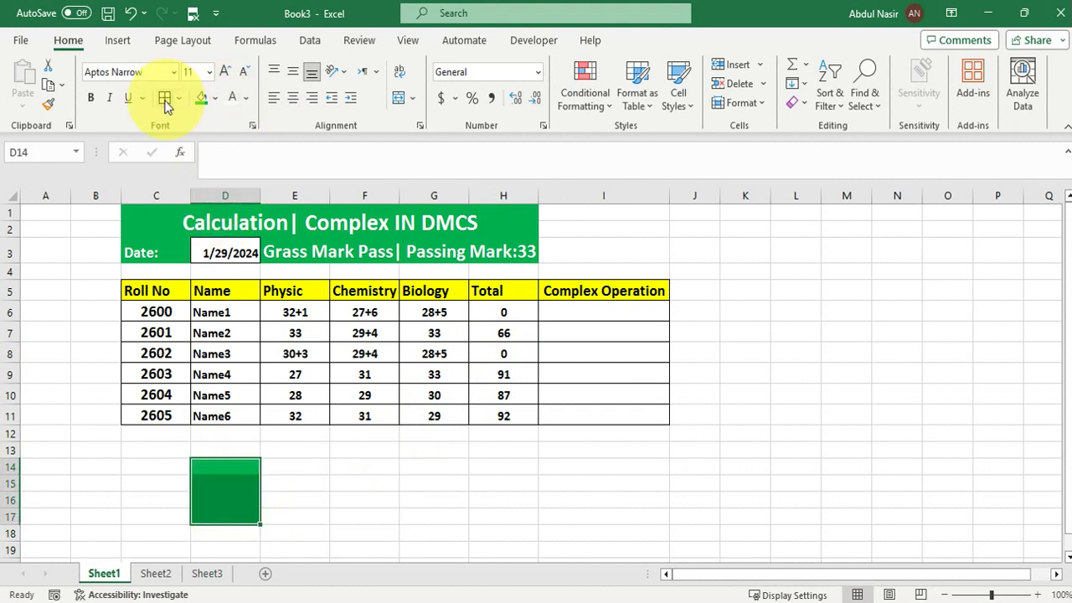
left_click(164, 97)
left_click(90, 98)
left_click(224, 74)
left_click(225, 73)
left_click(224, 74)
- Enter the label FIND in D14
left_click(227, 474)
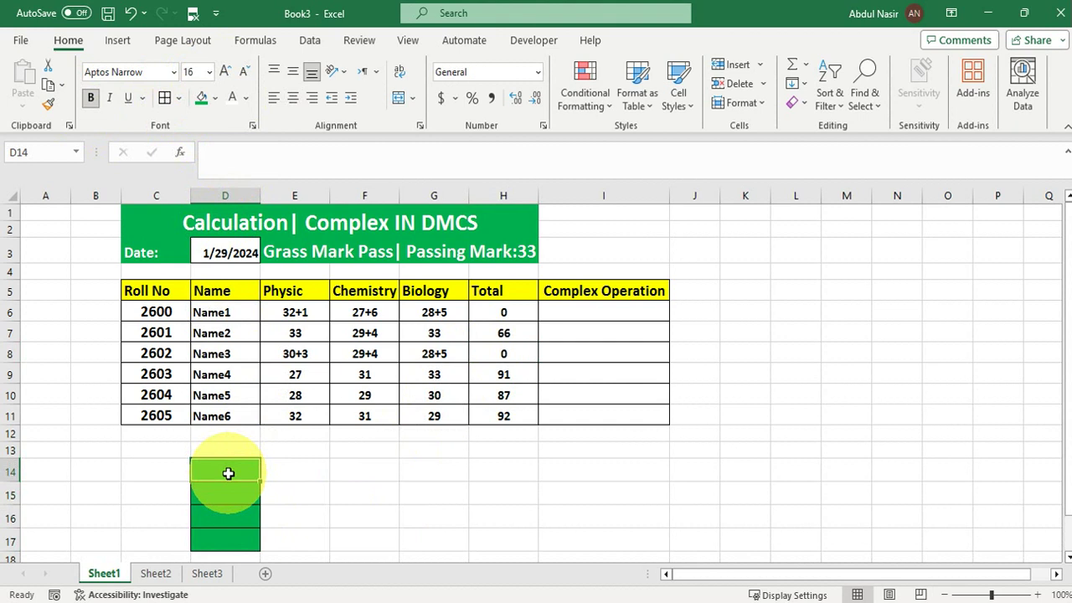
type("FIND")
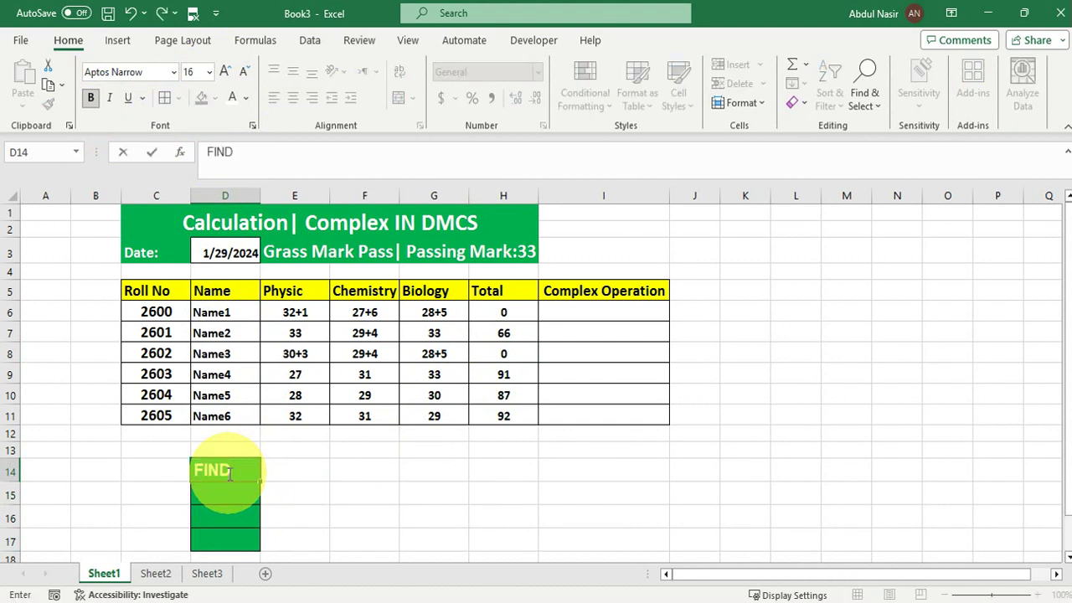
key("Tab")
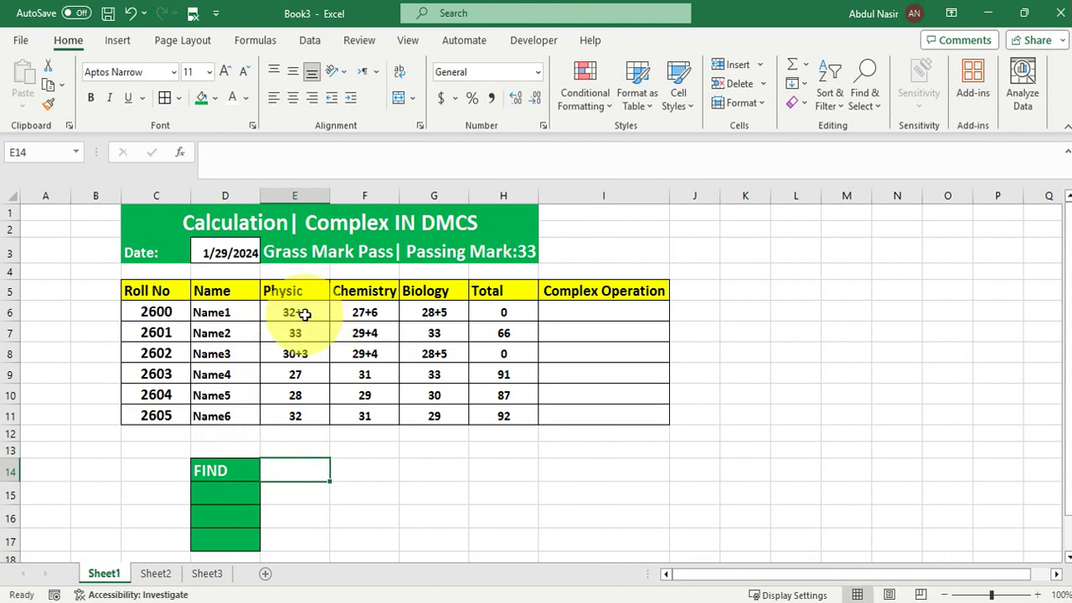
- Enter =FIND("+",E6) in E14, returning 3 as the plus sign's position
type("=")
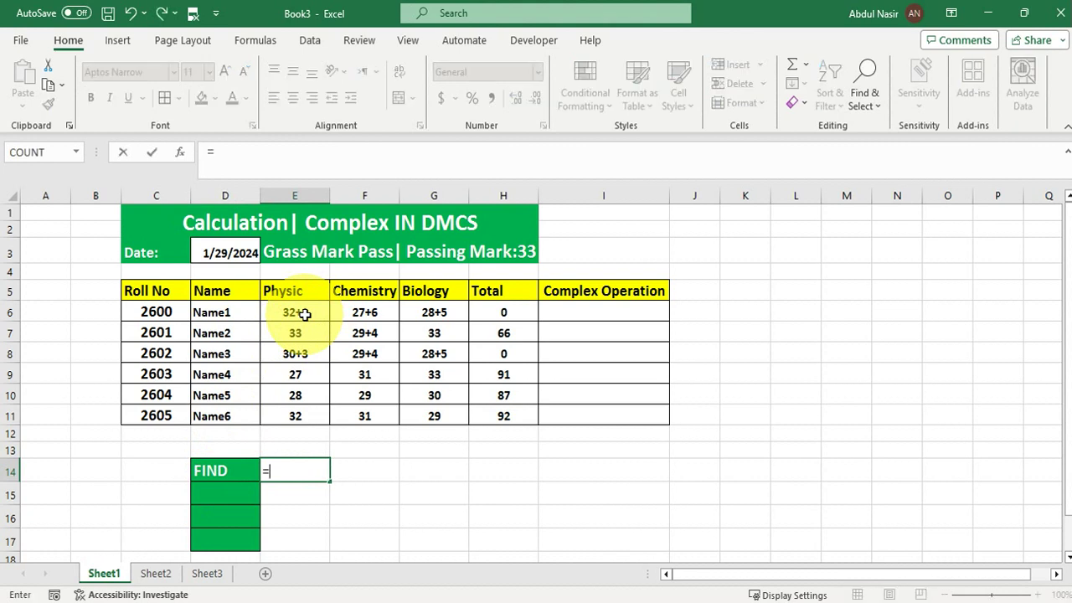
type("FIND(")
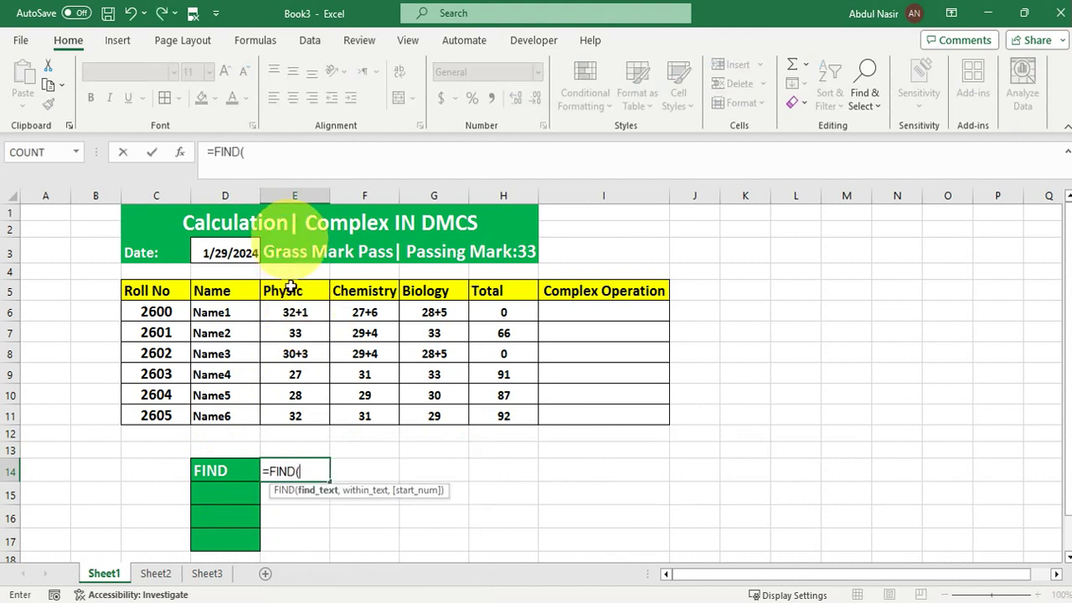
type("\"+\",")
left_click(290, 313)
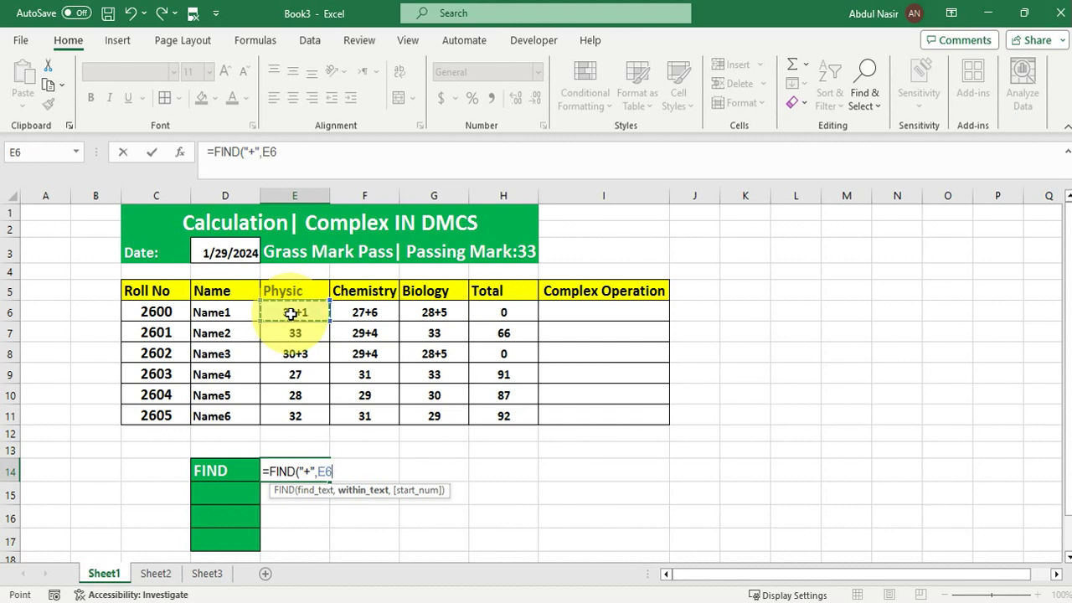
key("Return")
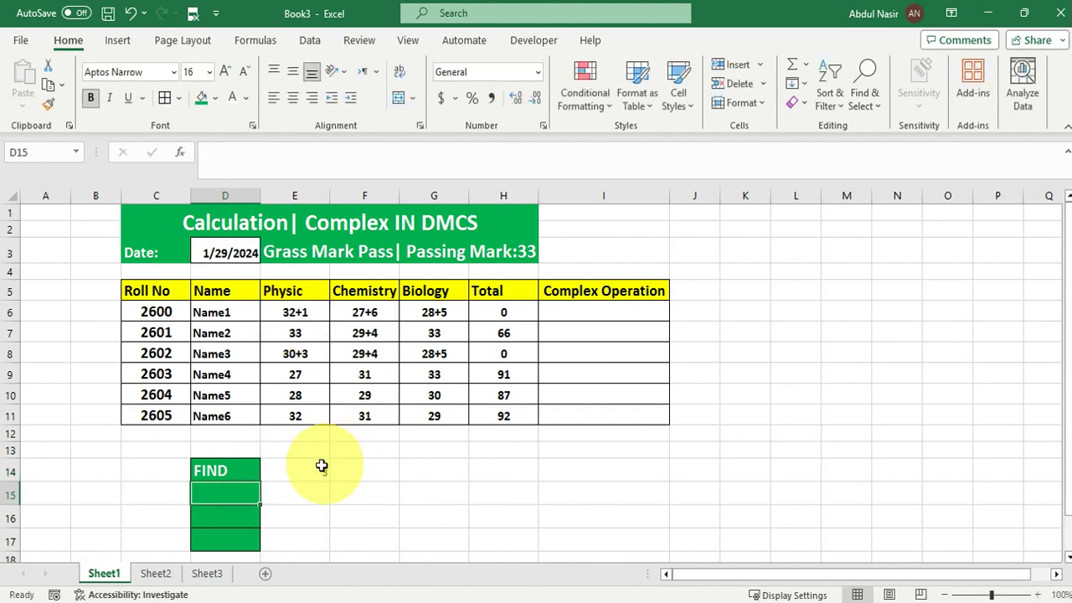
left_click_drag(311, 471, 310, 469)
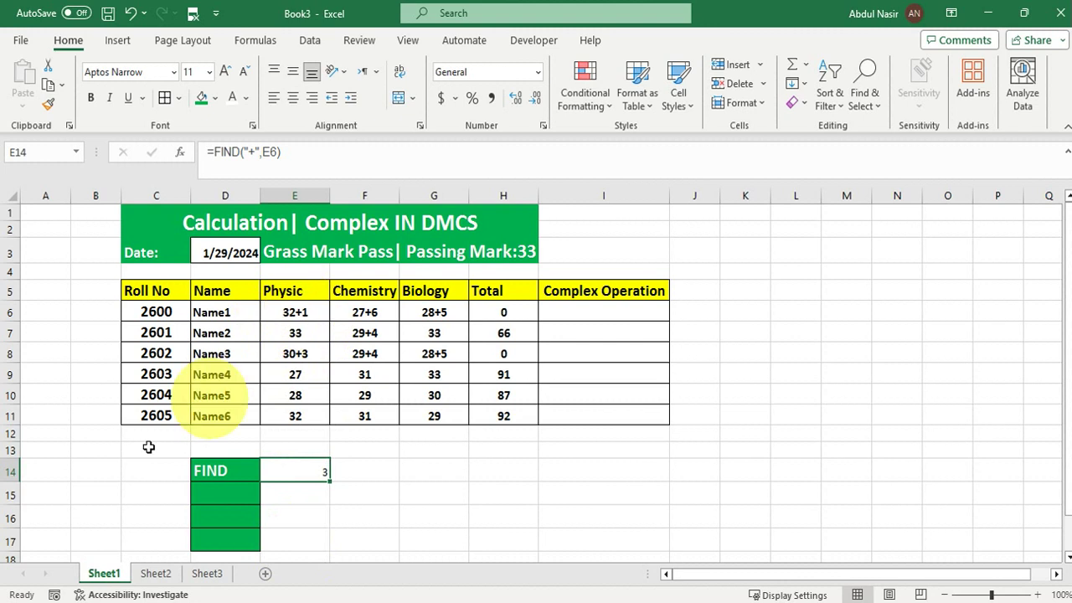
- Type ISTEXT in B14 and ISNUMBER in B15, and widen column B to fit
left_click(85, 471)
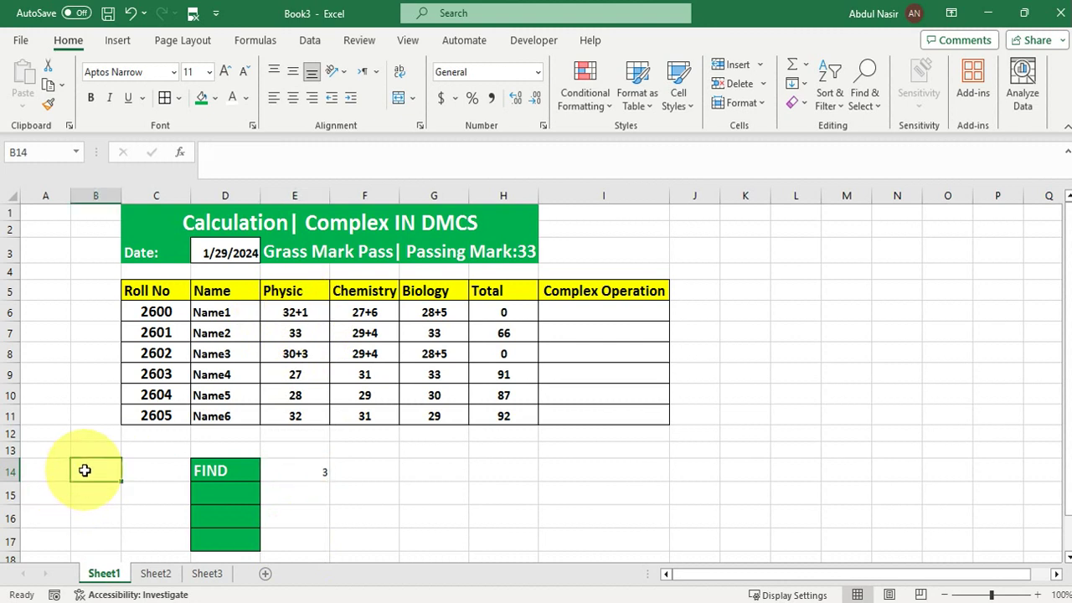
type("ISTEXT")
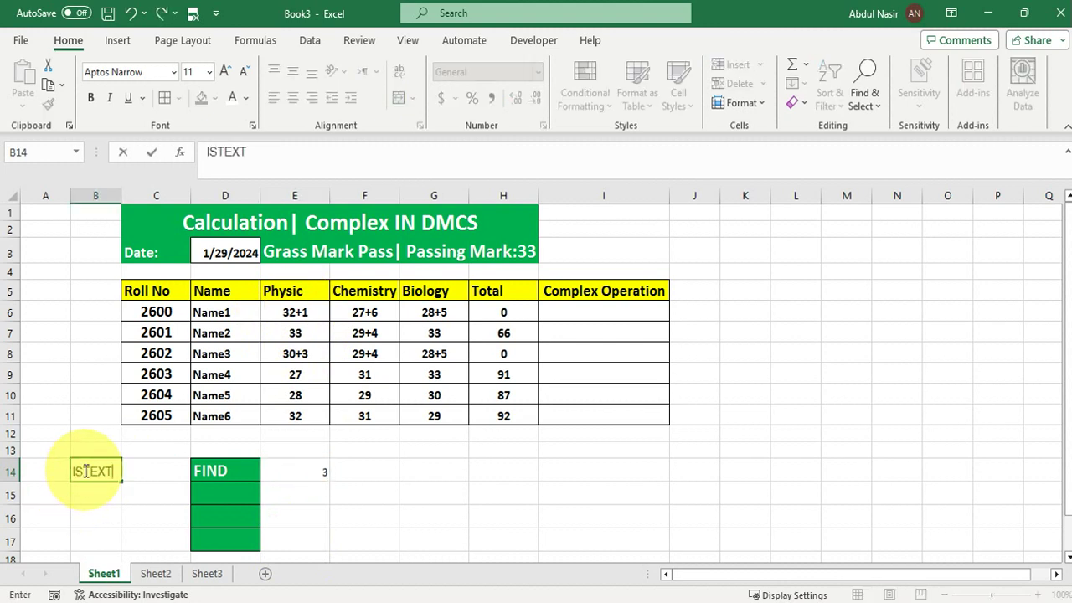
key("Return")
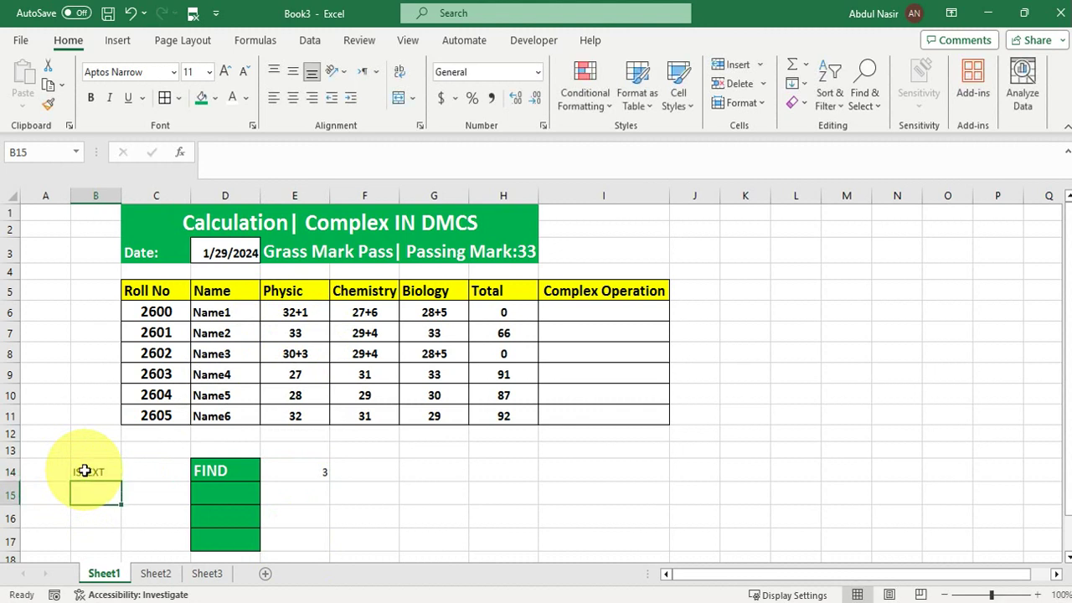
type("ISNUMBER")
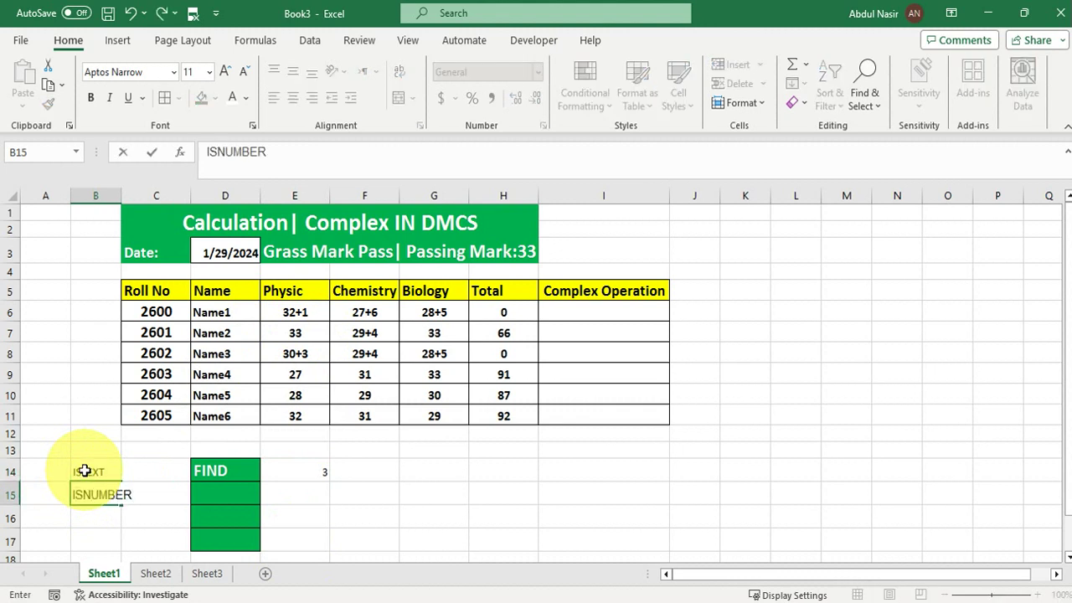
key("Tab")
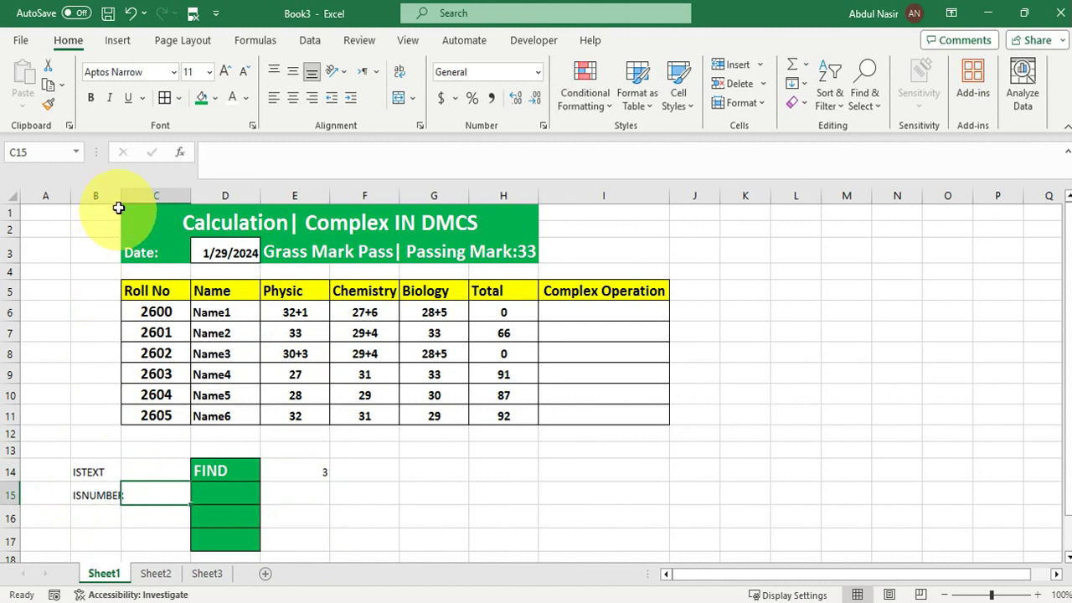
left_click_drag(121, 195, 139, 195)
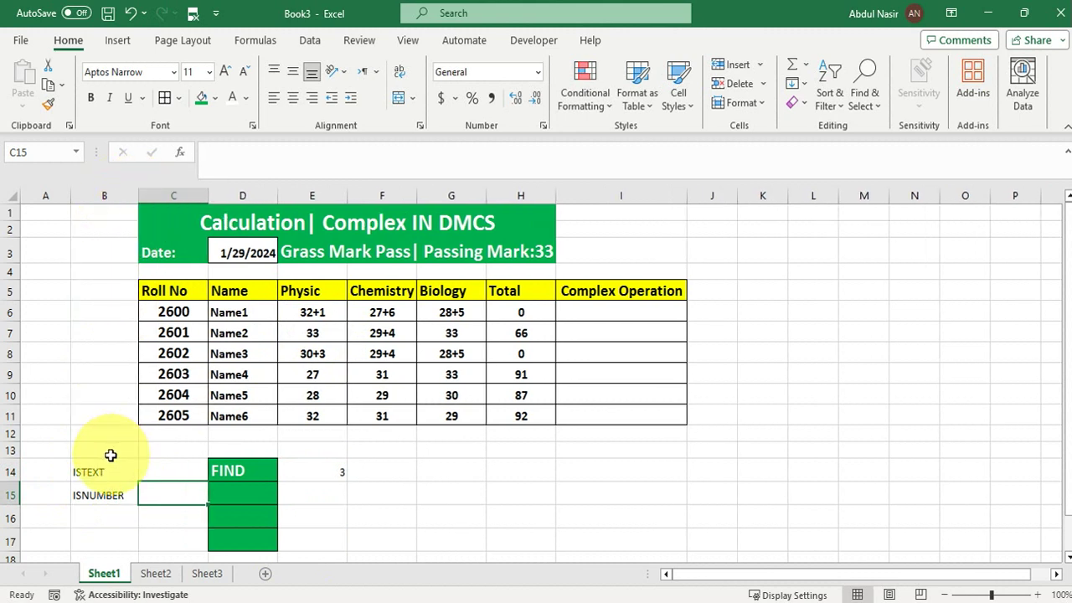
- Style B14:B15 green with bold white text, and begin =ISNUMBER( in C15
left_click_drag(101, 471, 101, 491)
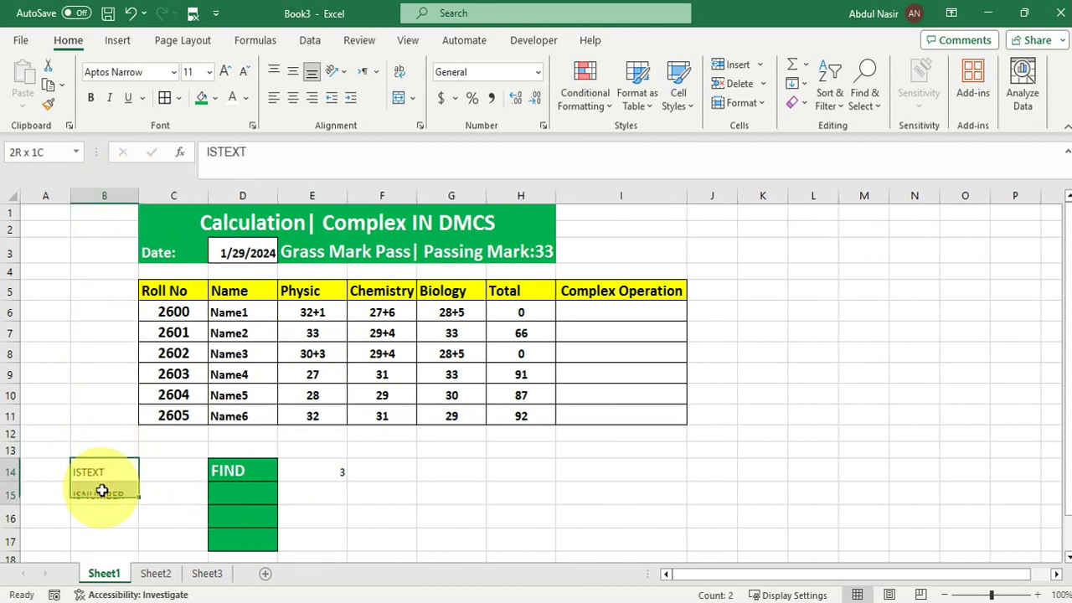
left_click(201, 101)
left_click(232, 97)
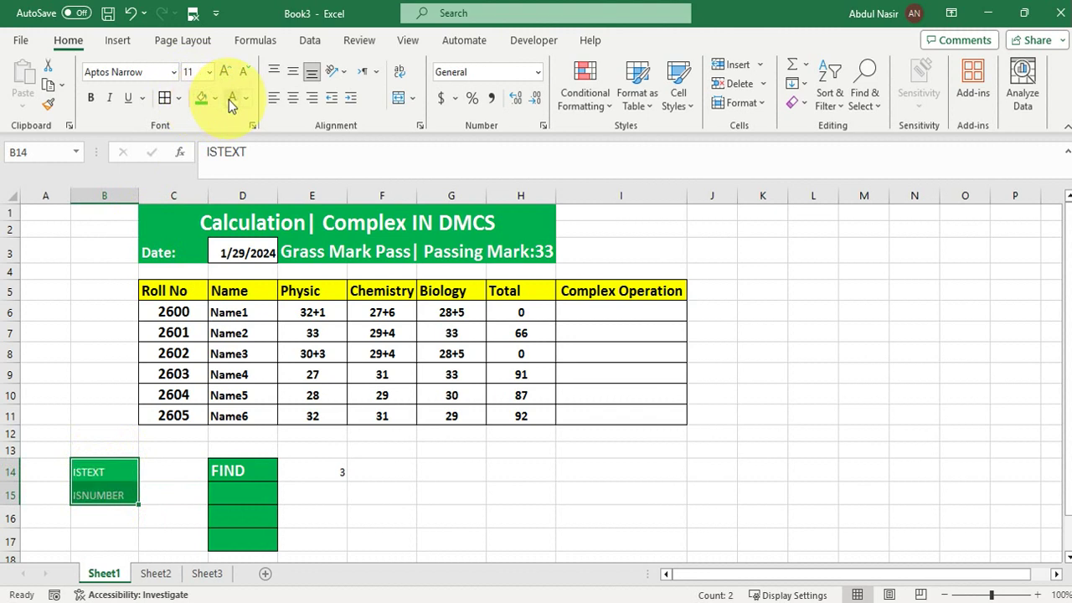
left_click(92, 100)
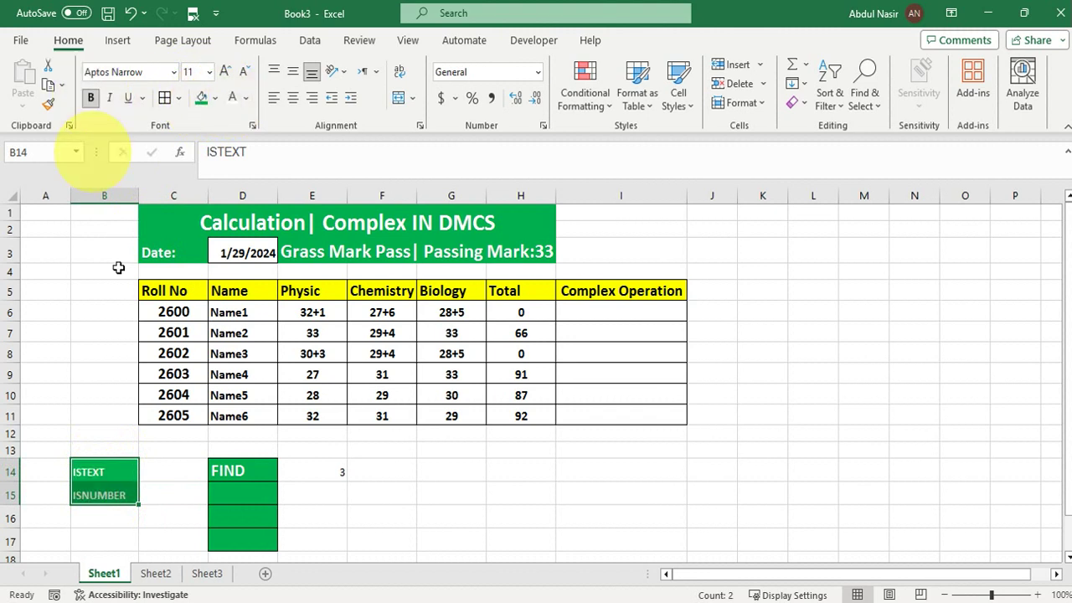
left_click(167, 487)
type("=ISNUMBER(")
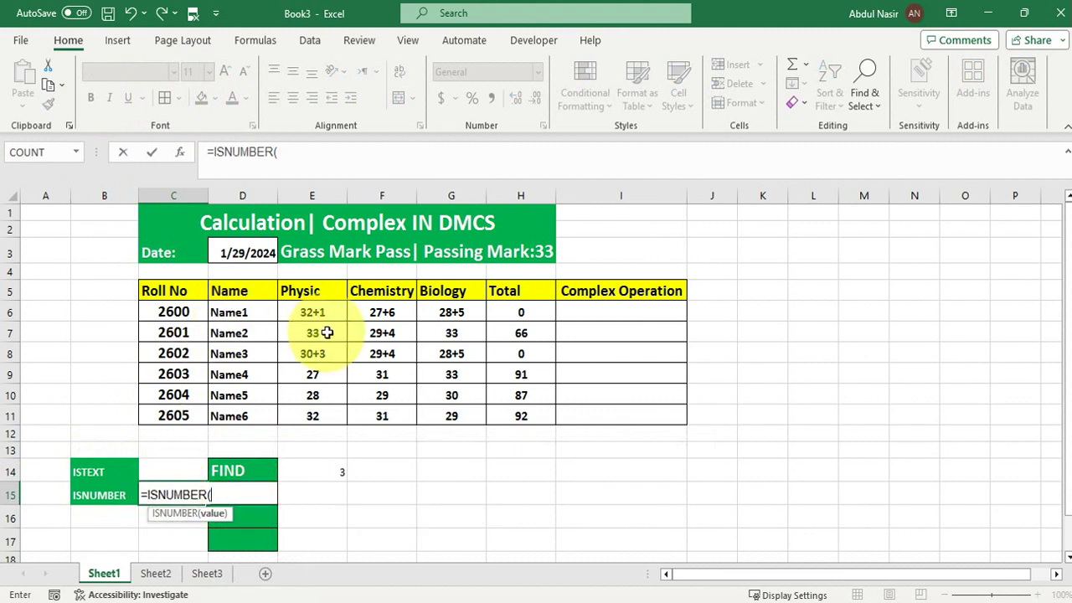
- Complete =ISNUMBER(E6) in C15 (FALSE) and enter =ISTEXT(E6) in C14 (TRUE)
left_click(307, 313)
key("Return")
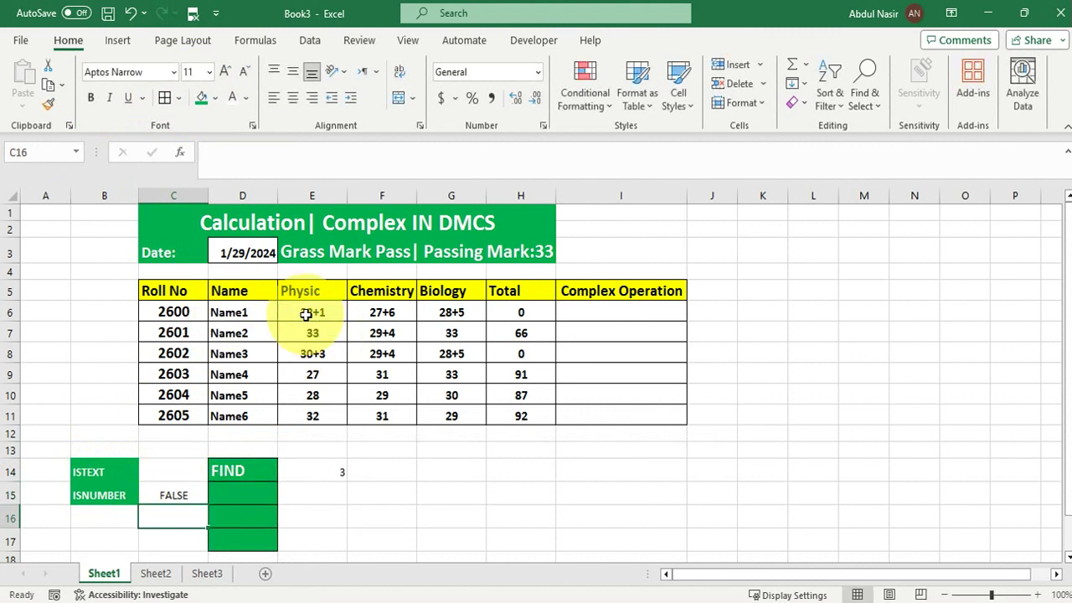
left_click(172, 476)
type("=IST")
key("Tab")
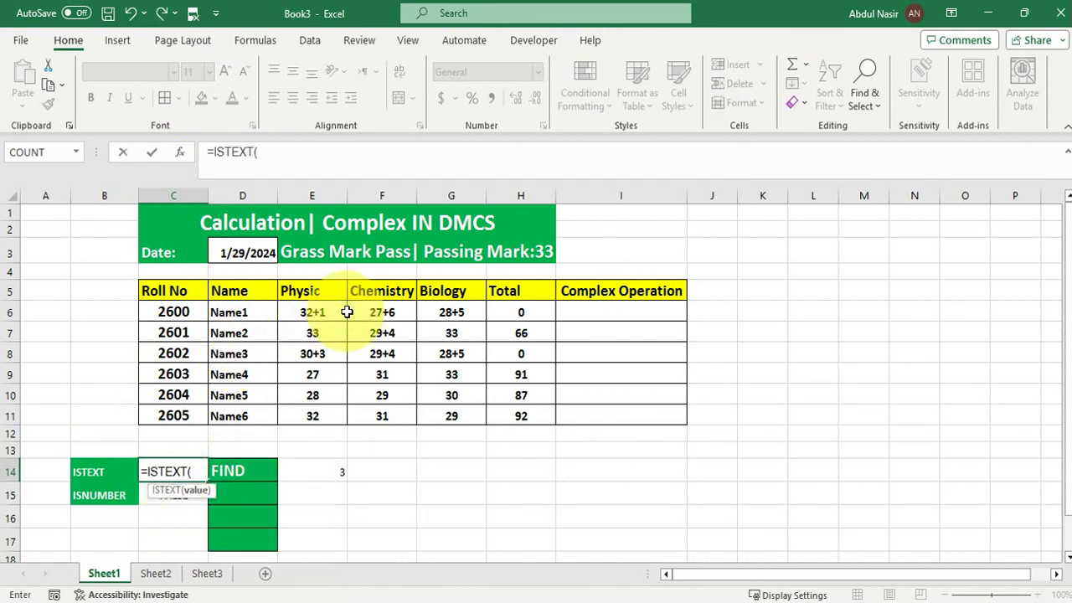
left_click(312, 310)
key("Return")
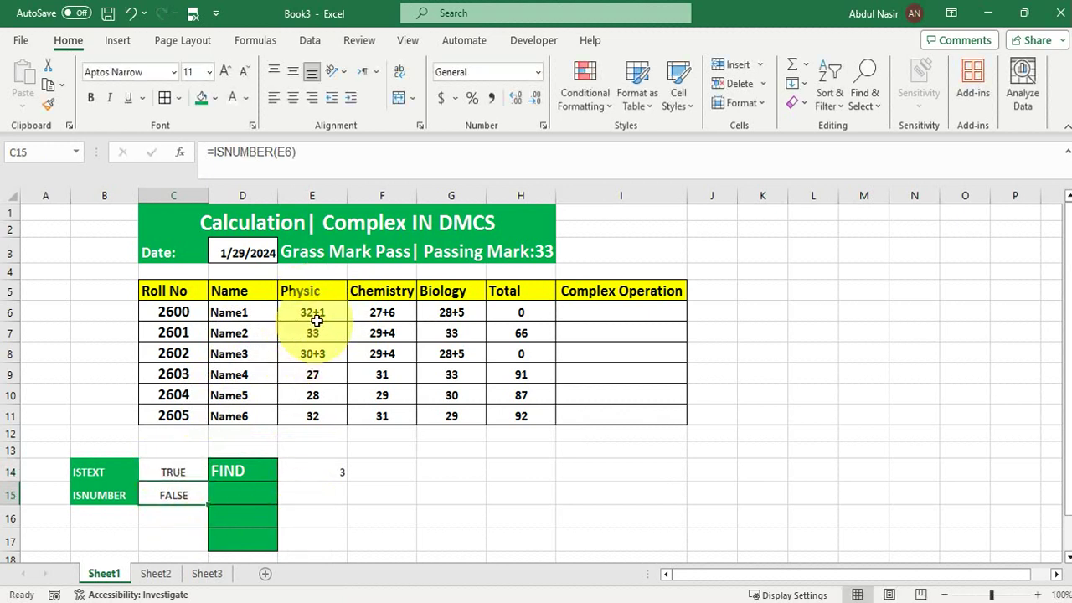
left_click(317, 315)
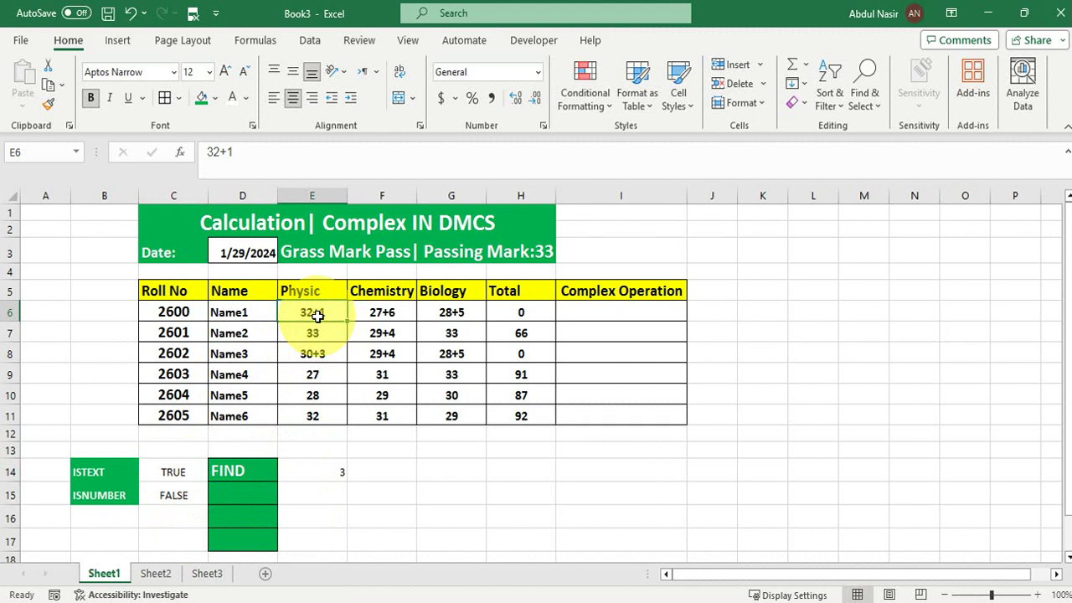
- Enter the label LEFT in D15
left_click(254, 503)
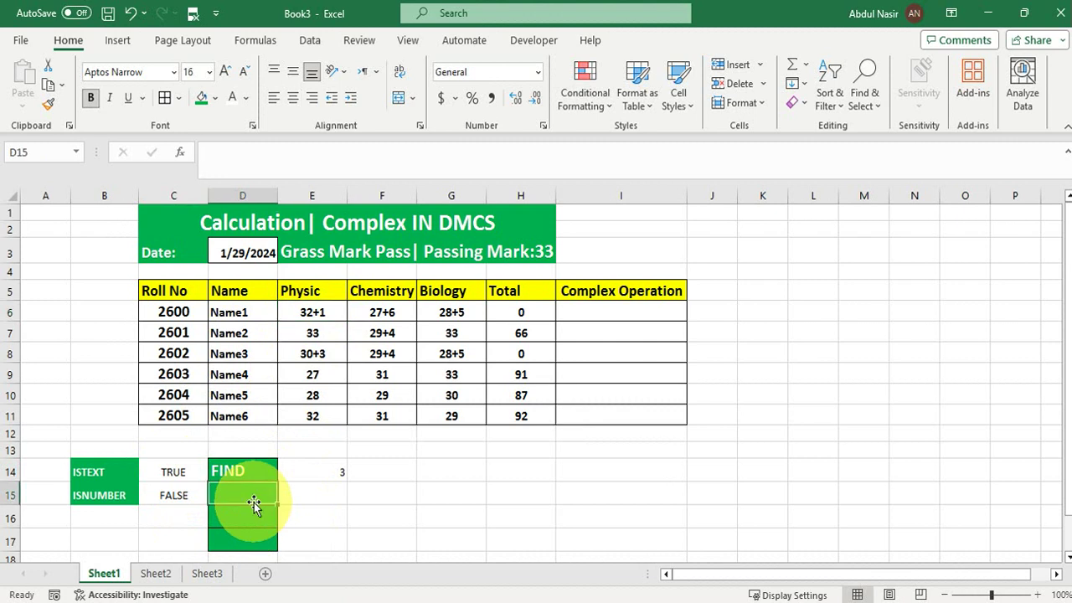
type("LEFT")
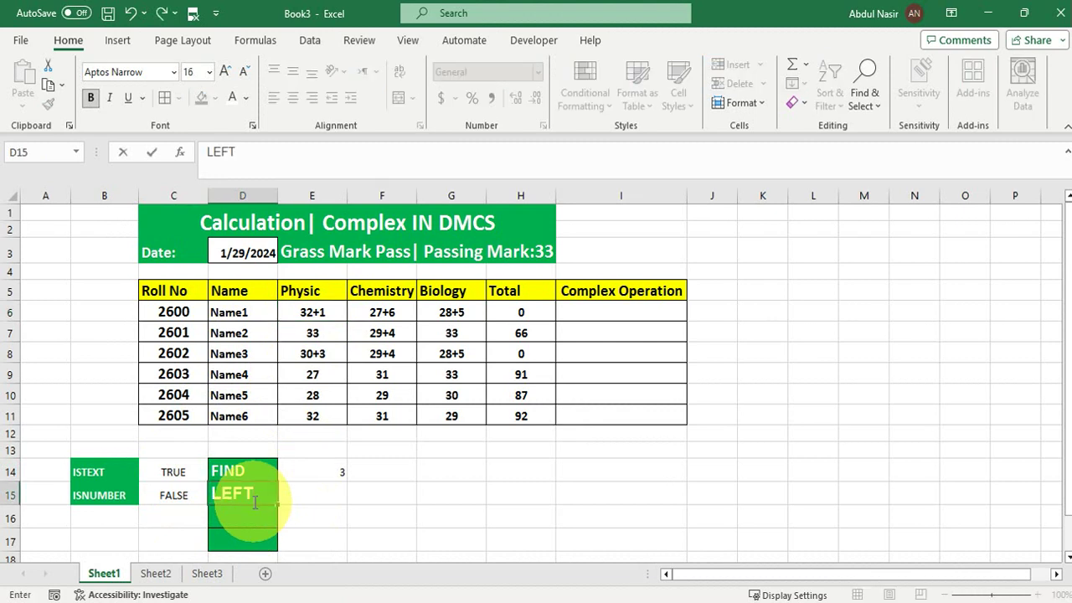
key("Tab")
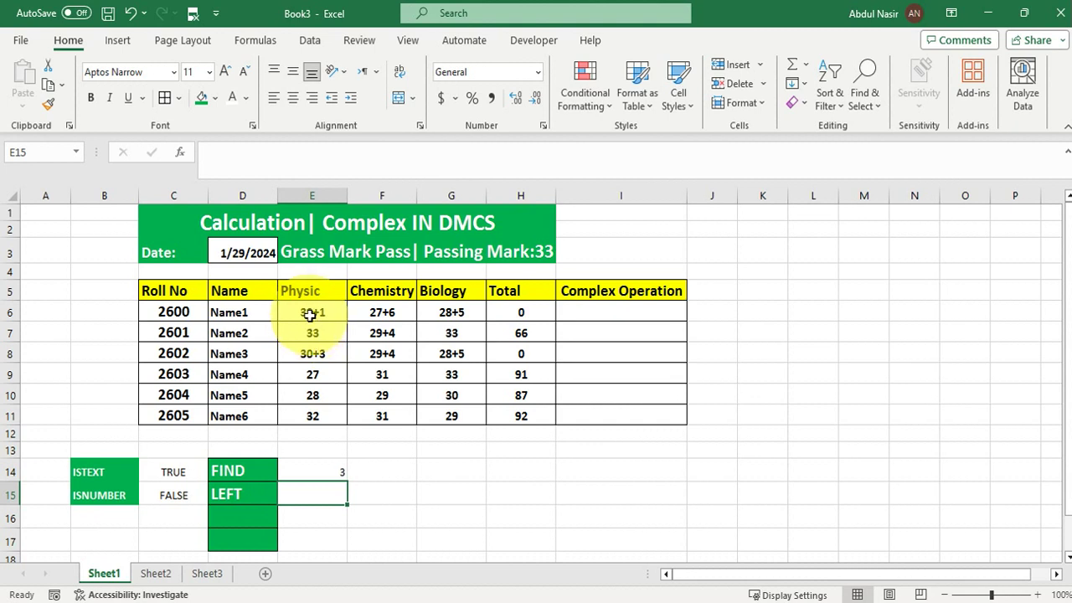
- Enter =LEFT(E6,FIND("+",E6)-1) in E15, showing 32
type("=")
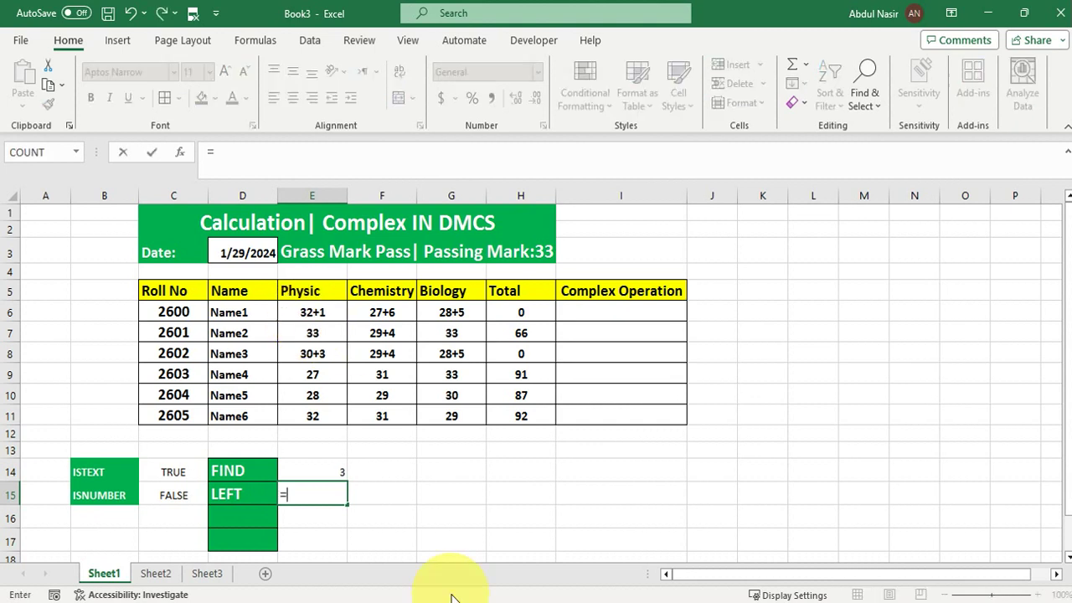
type("LEFT(")
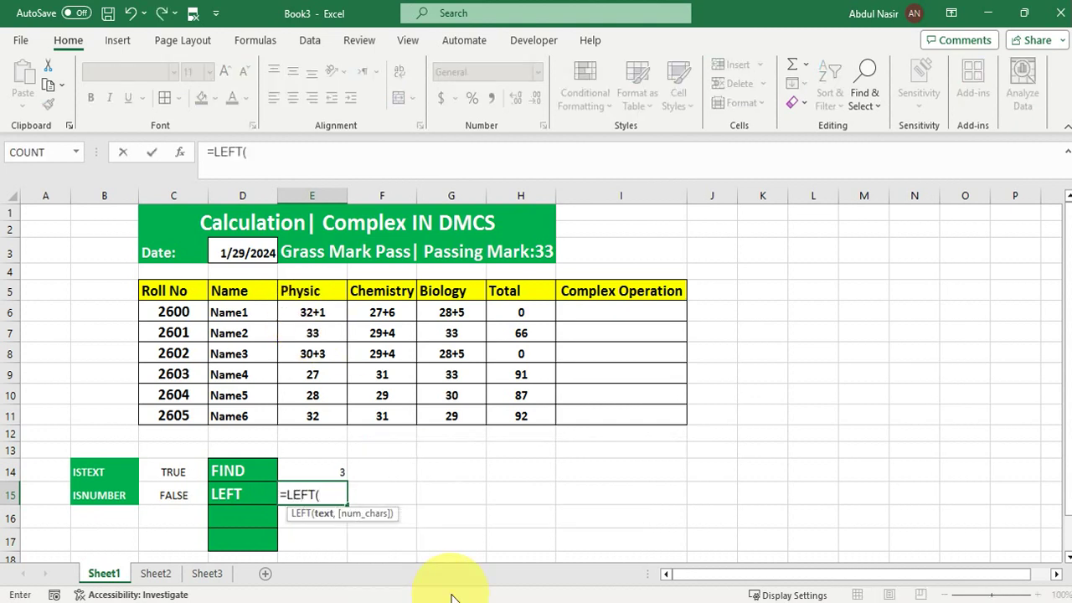
left_click(309, 311)
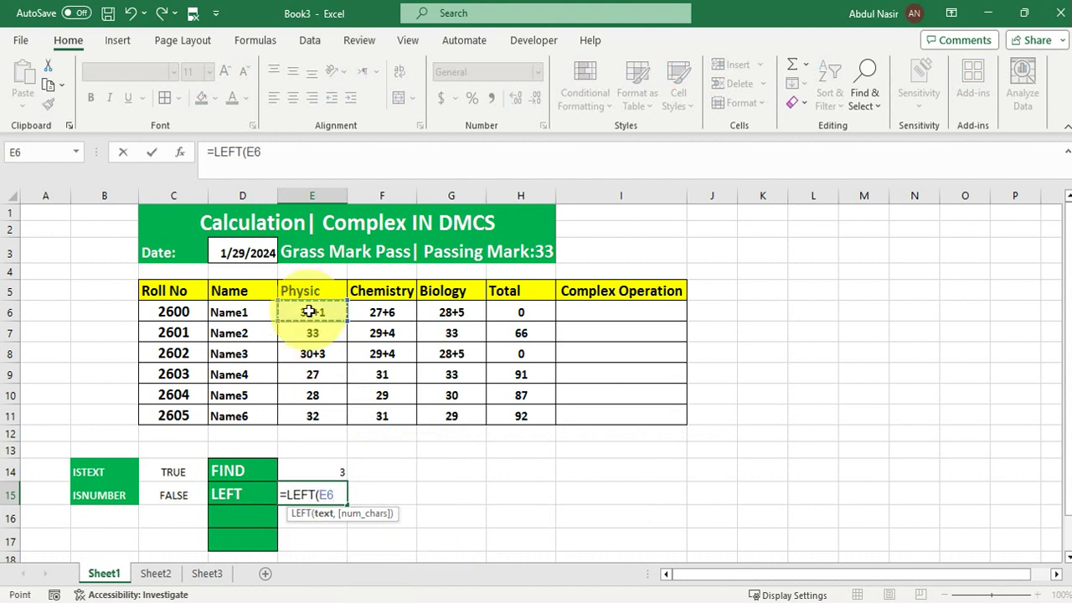
type(",")
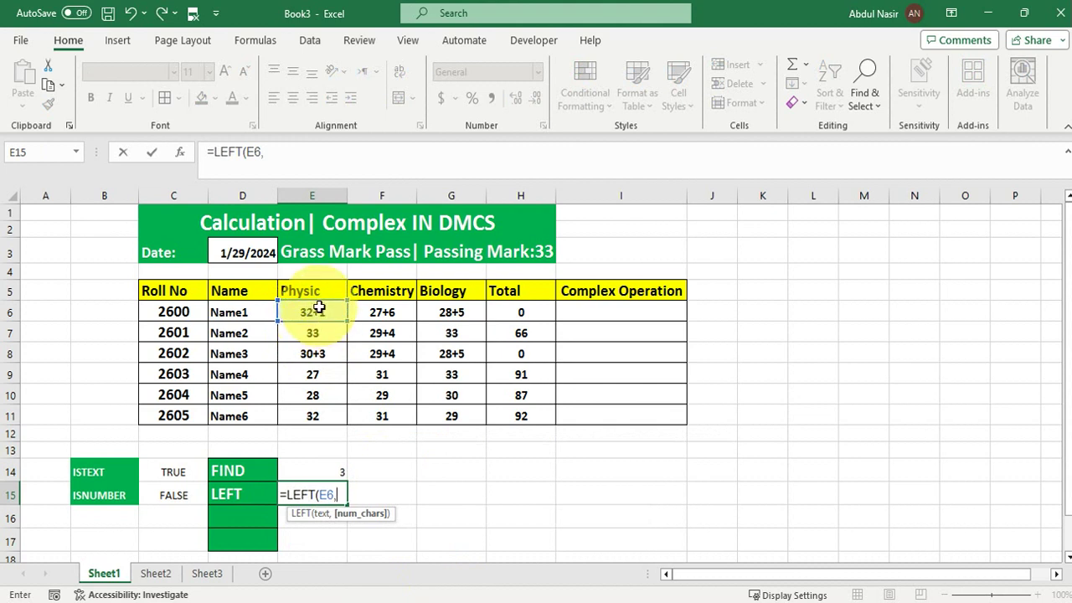
type("FI")
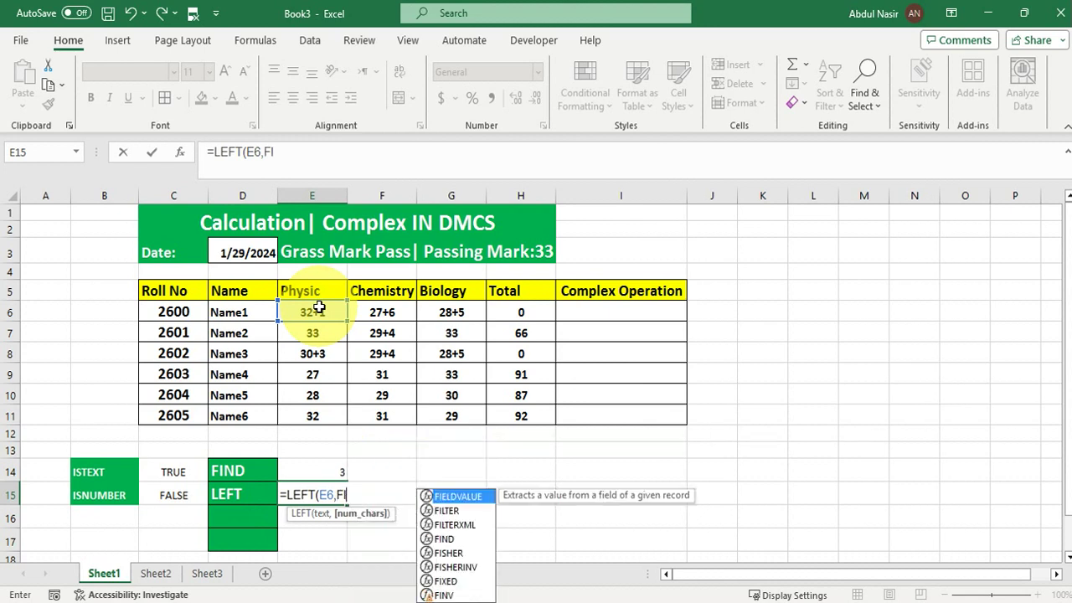
type("ND(")
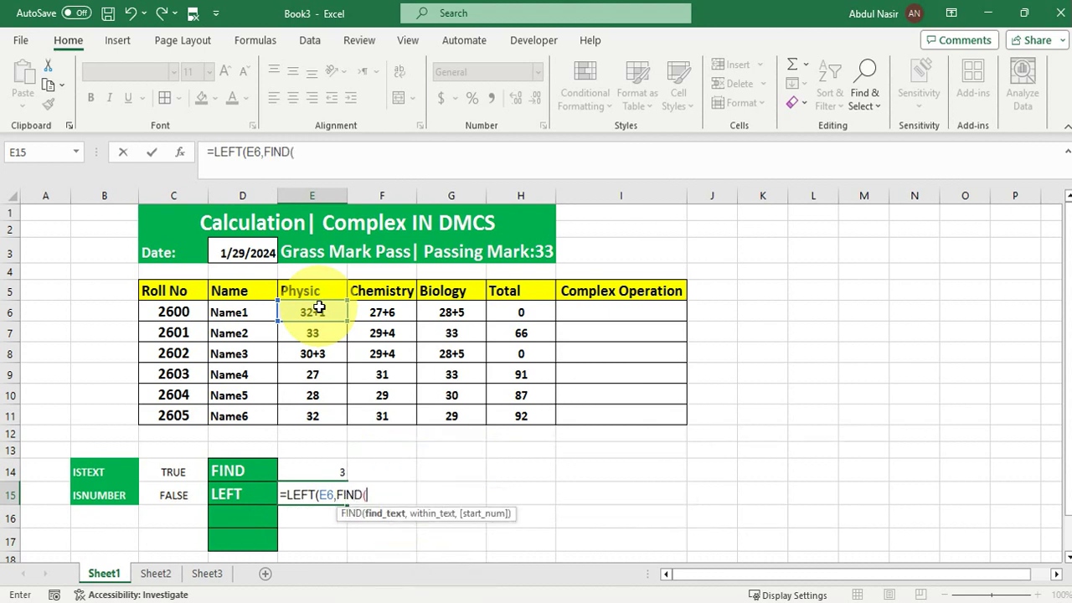
type("\"+\",")
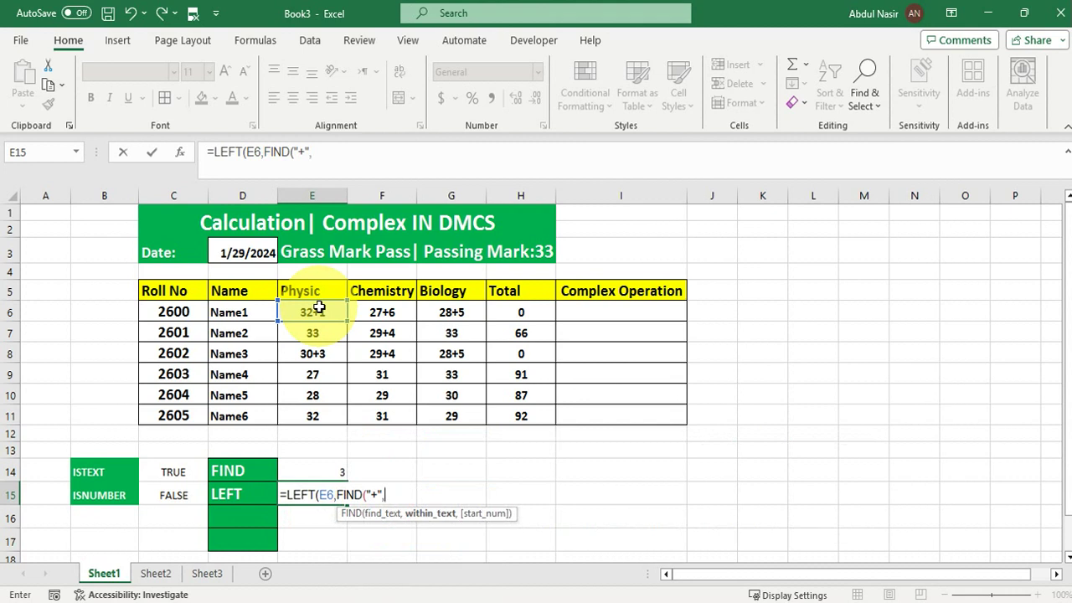
left_click(318, 309)
type(")-1")
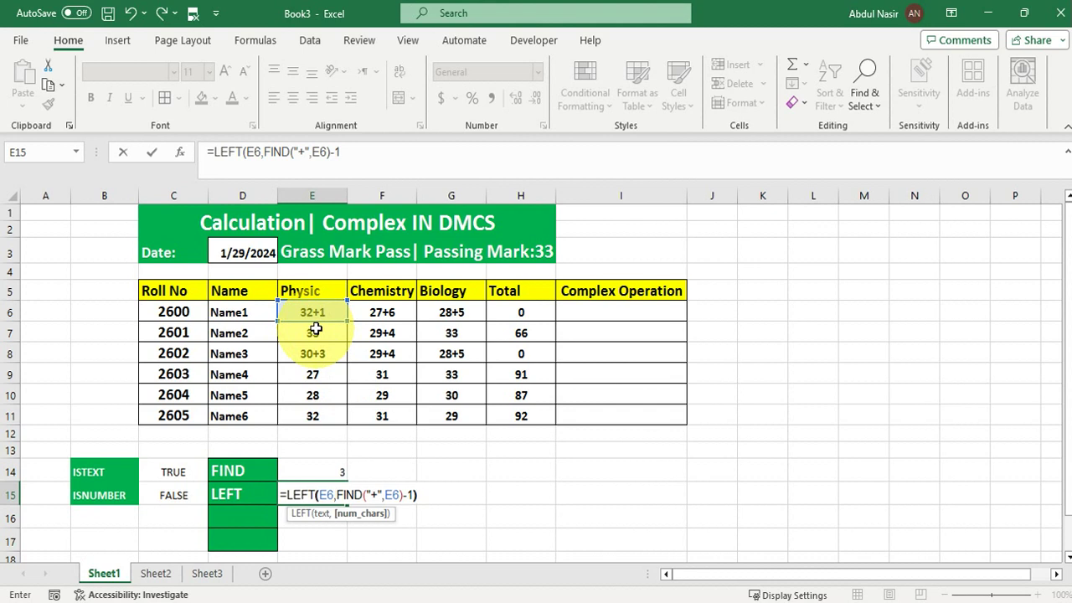
type(")")
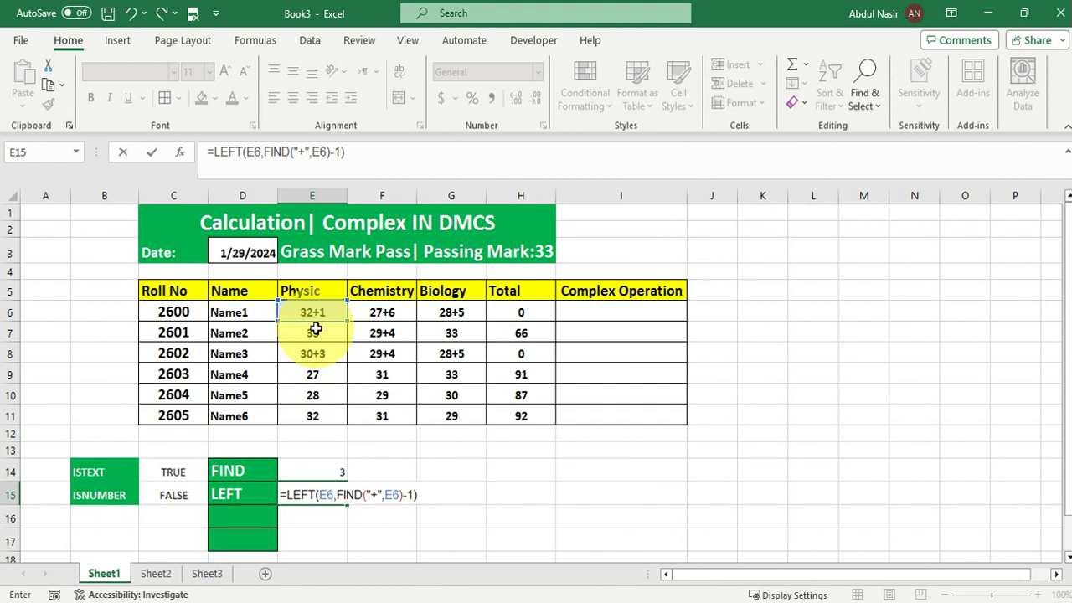
key("Return")
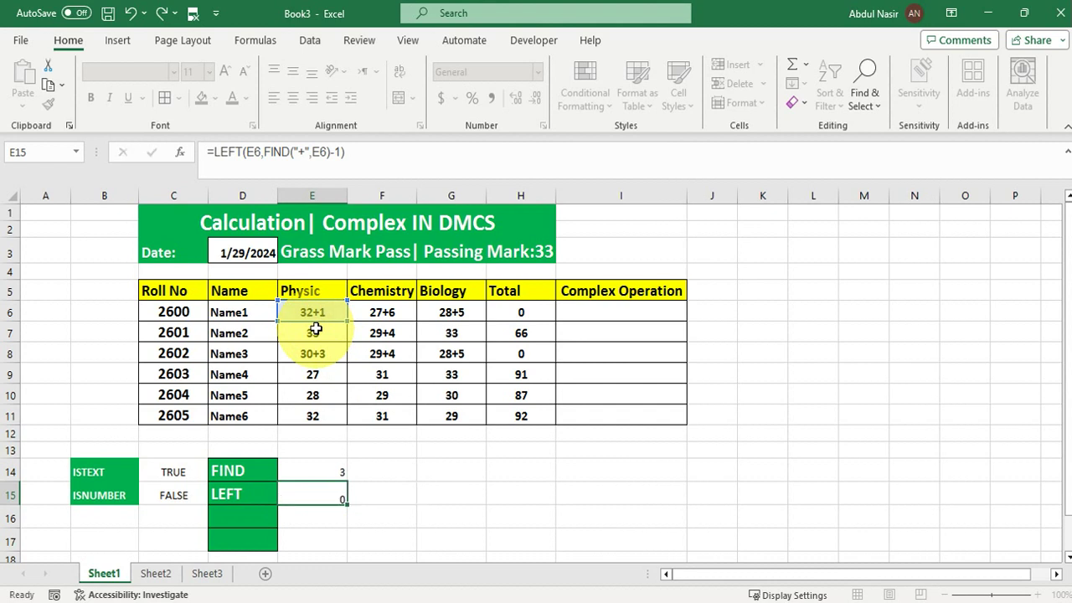
- Type the label MID in D16 and start =MID( in E16
left_click(286, 495)
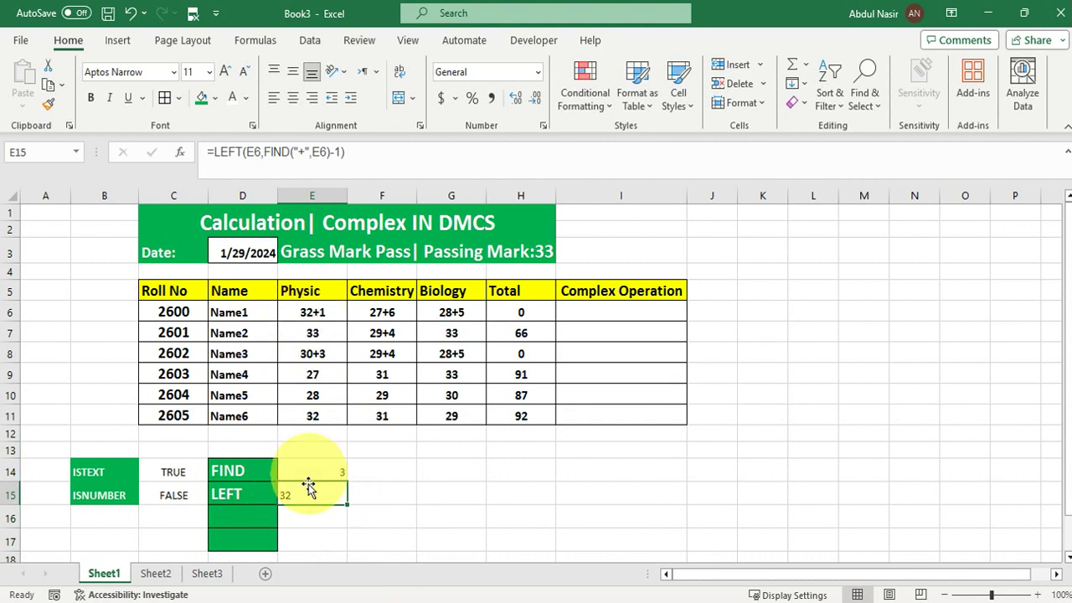
left_click(245, 513)
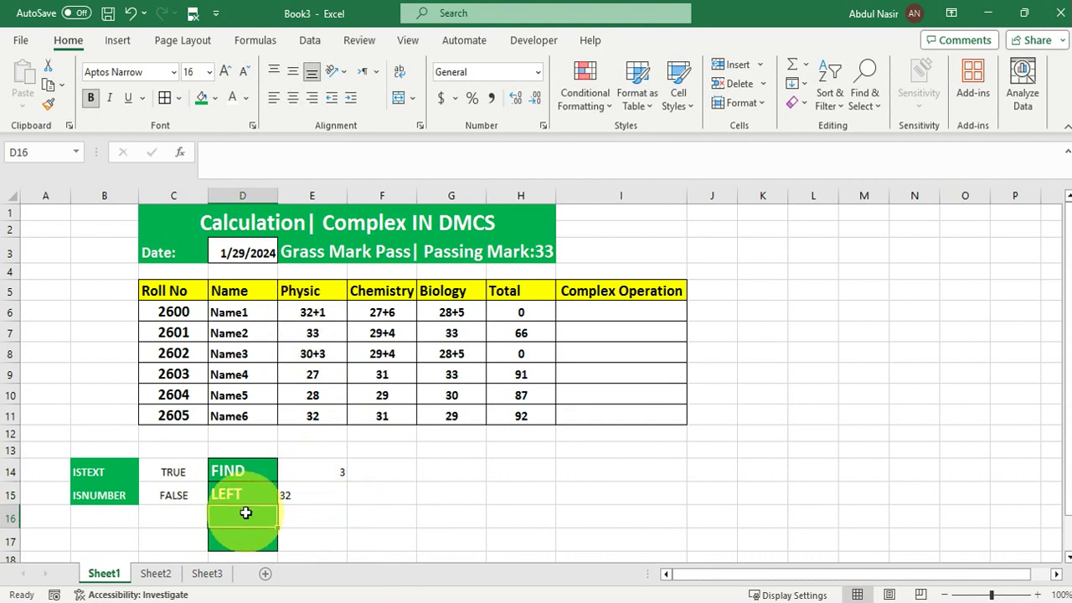
type("M")
key("BackSpace")
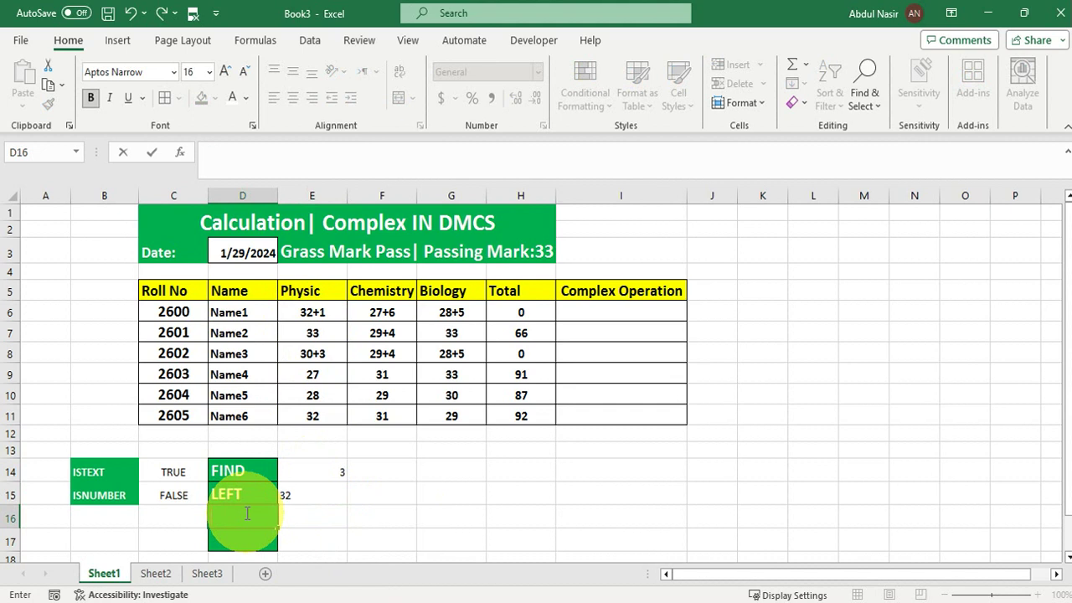
type("MID")
key("Tab")
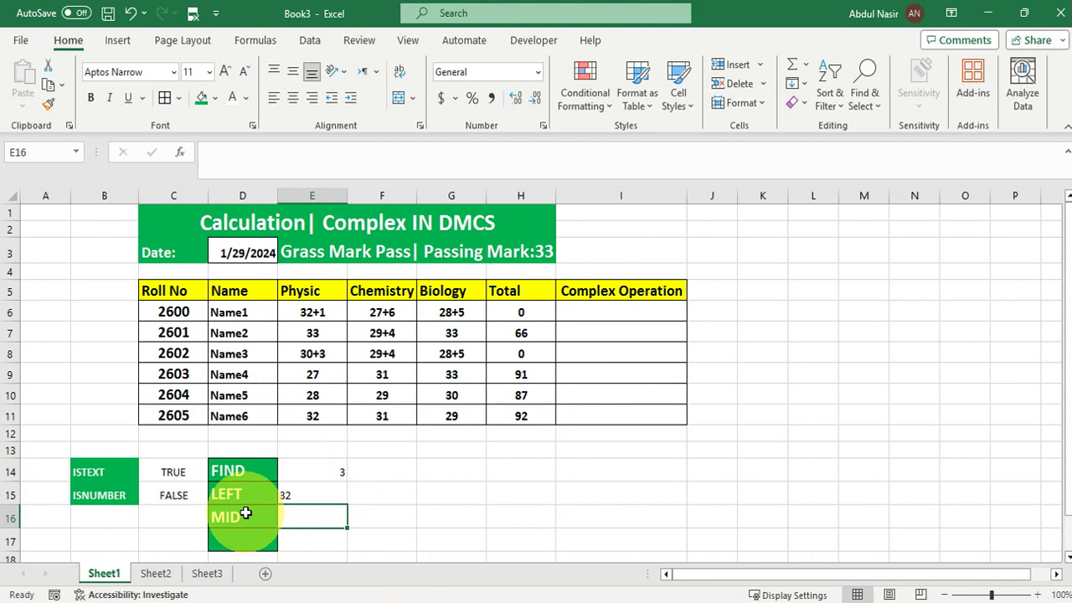
type("=MID(")
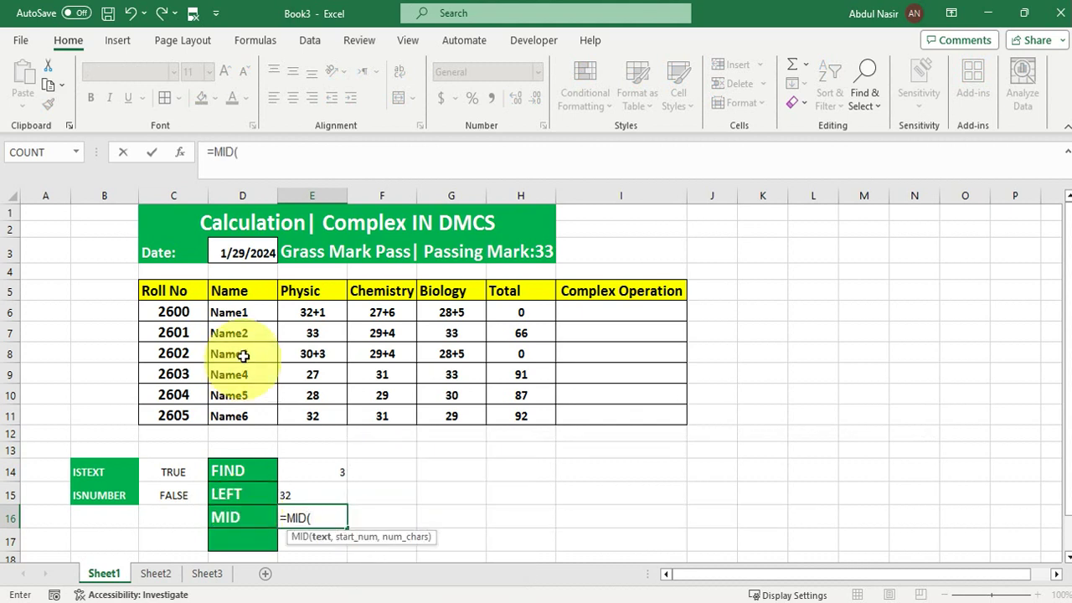
- Build =MID(E6,FIND("+",E6)+1 in E16 and dismiss the too-few-arguments warning
left_click(306, 311)
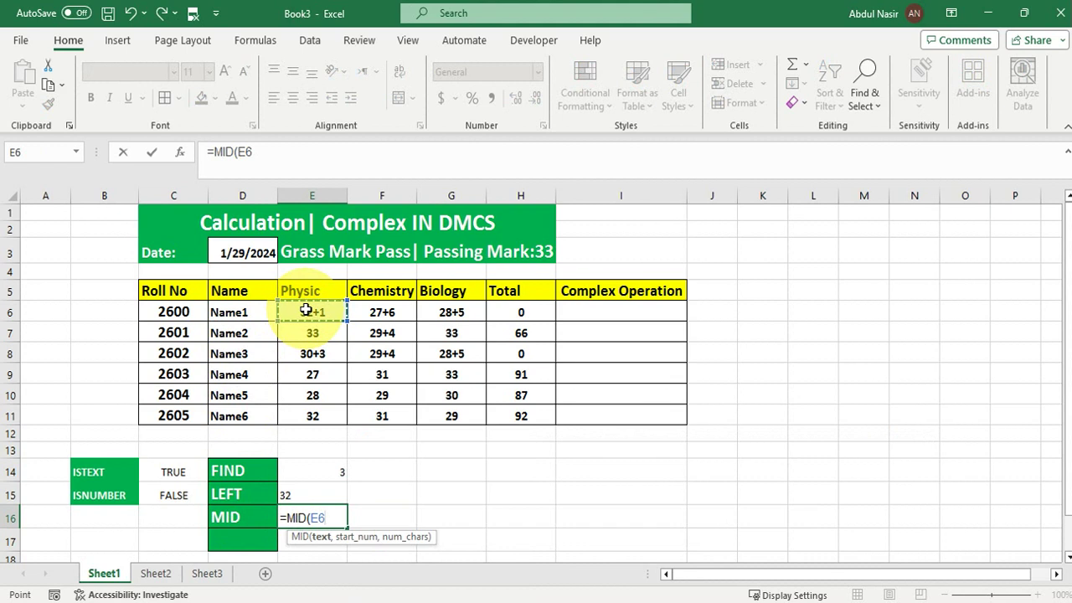
type(",")
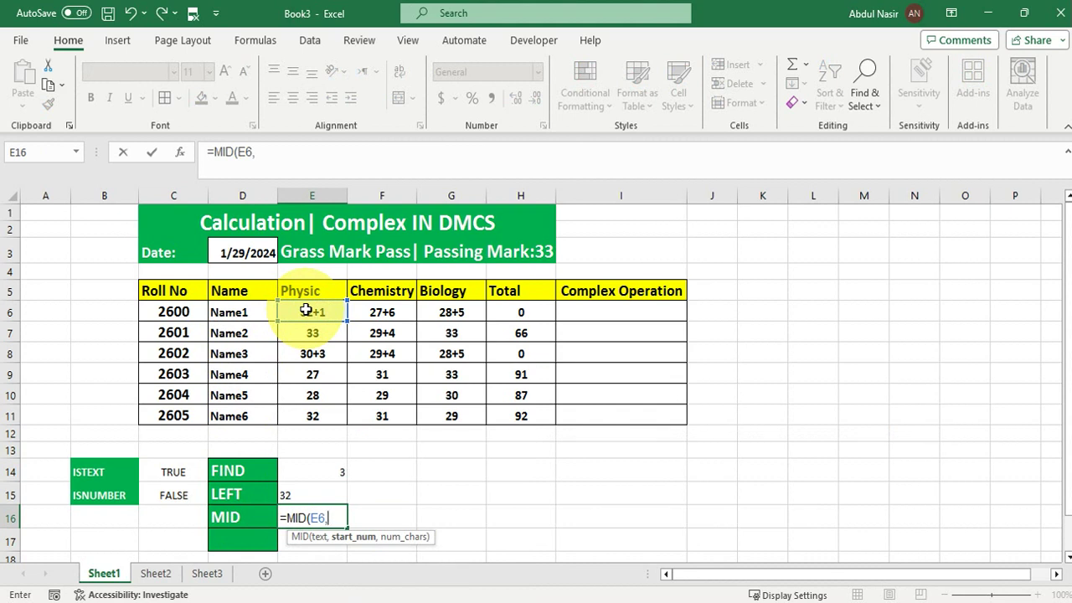
type("FIN")
key("Tab")
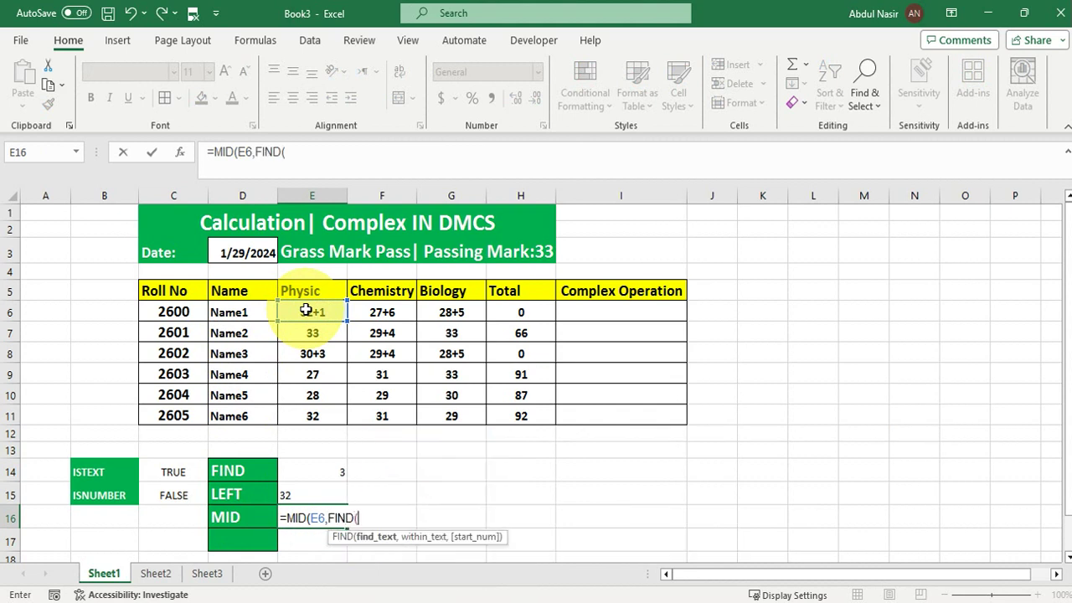
type("\"+")
type("\",")
left_click(307, 311)
type(")")
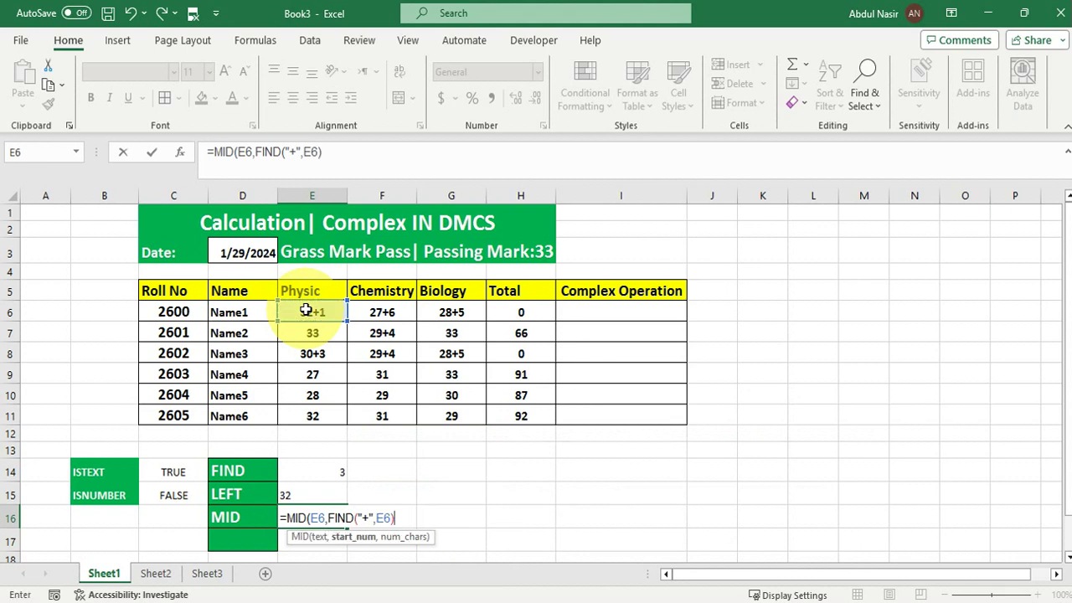
type("+1)")
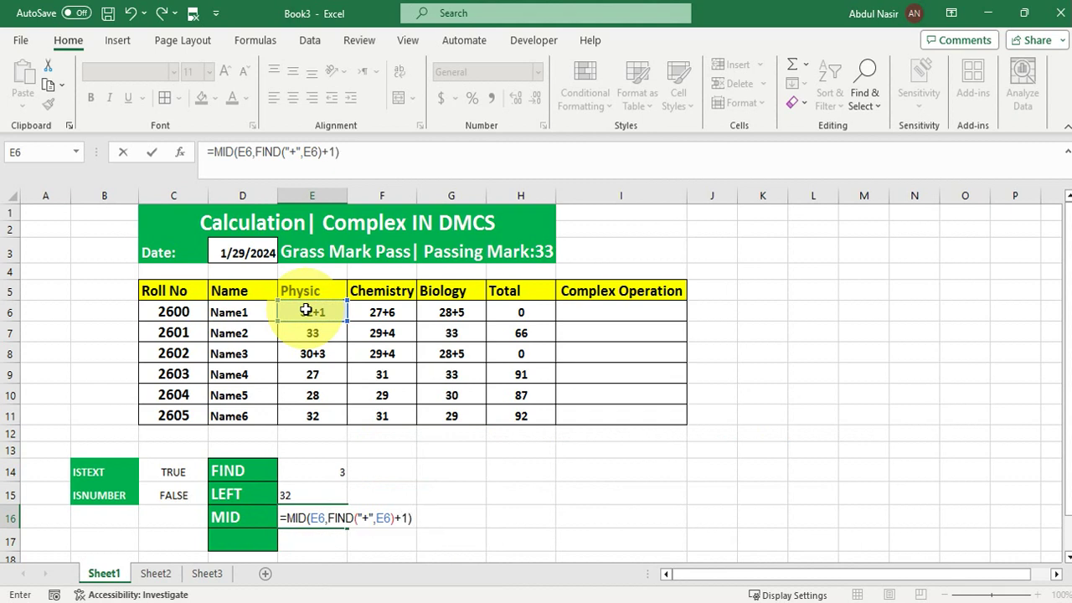
key("Return")
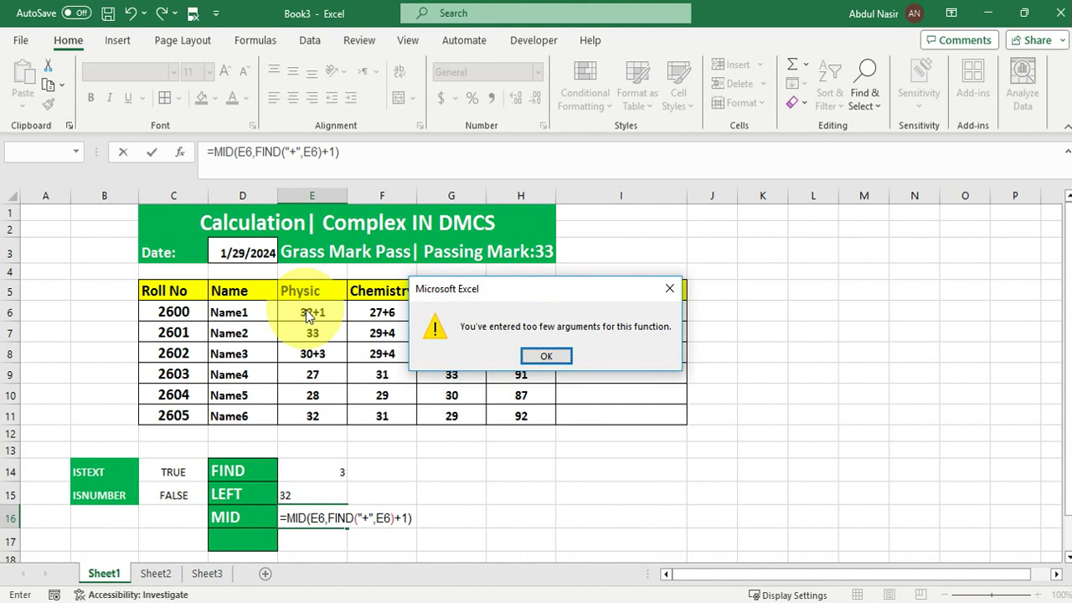
key("Return")
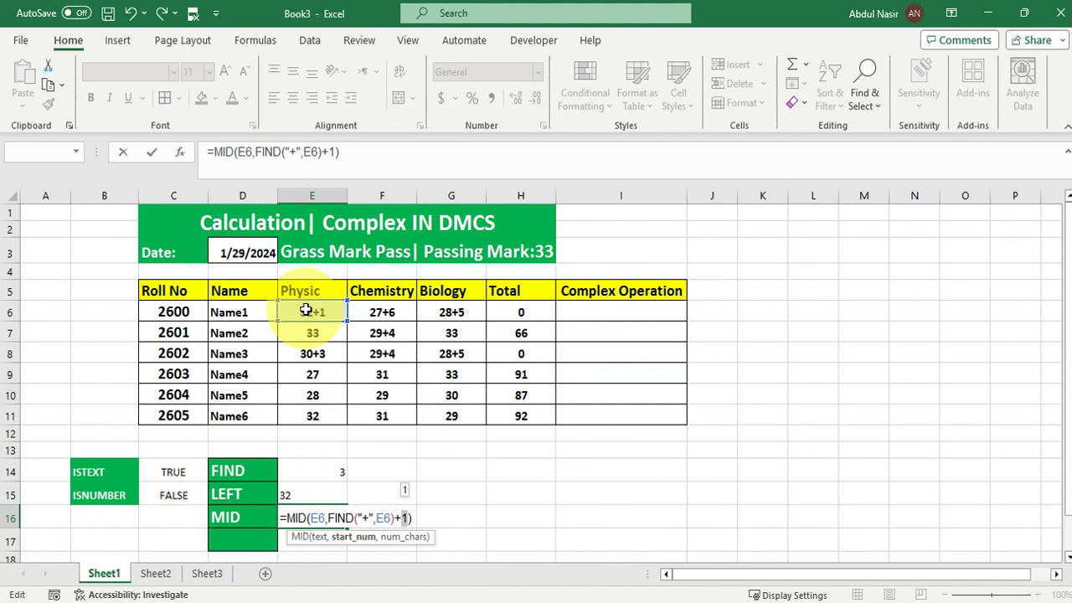
- Add the character count 5 so =MID(E6,FIND("+",E6)+1,5) returns 1
type(",")
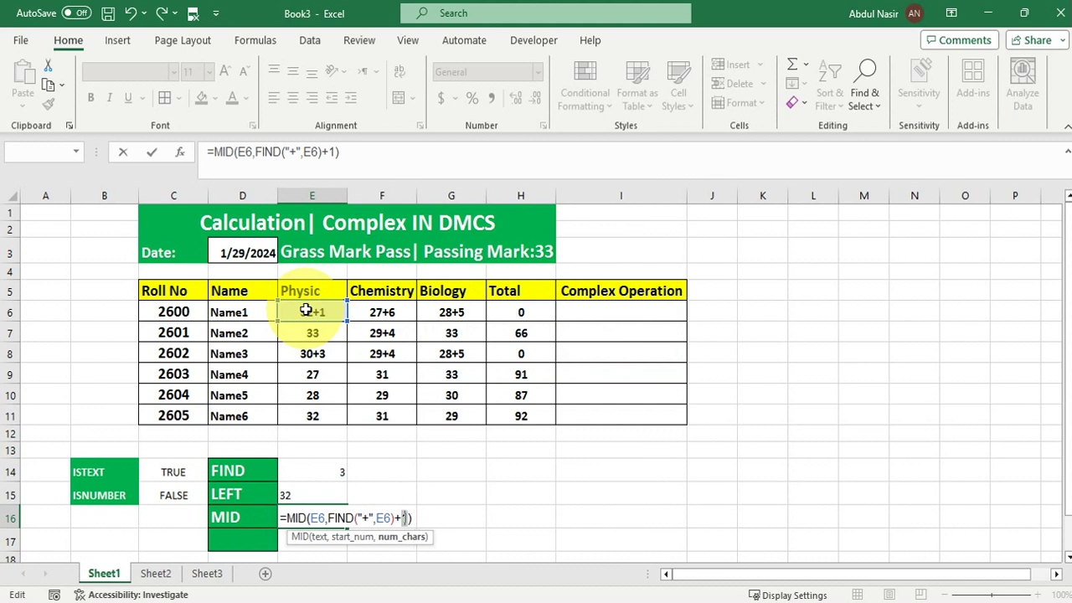
key("Left")
type("1")
key("Right")
type("5")
key("Return")
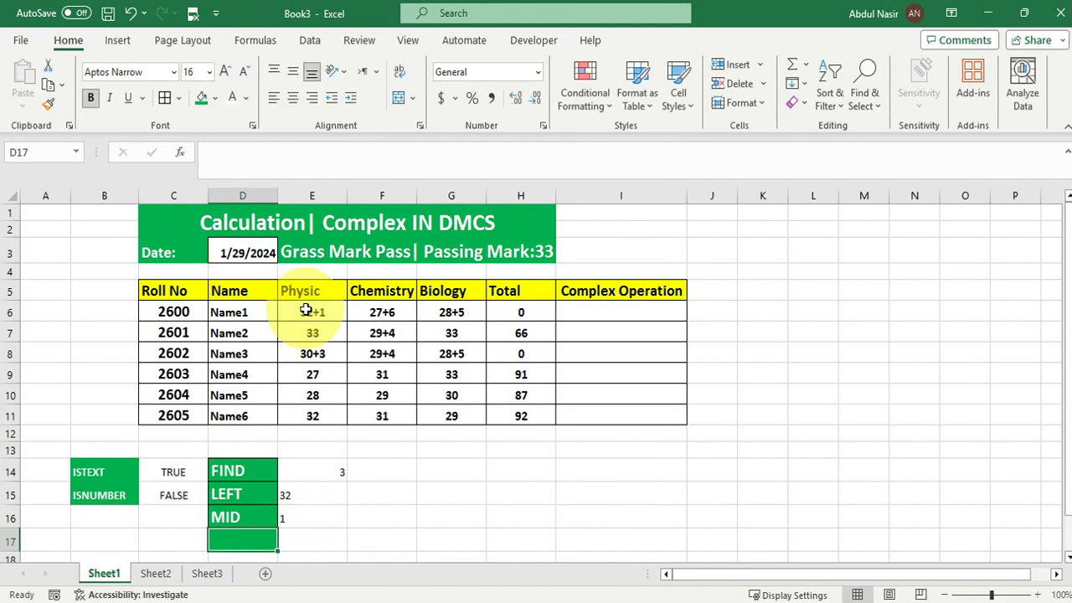
- Begin a =SUM( formula in F15 to add both parts
left_click(294, 523)
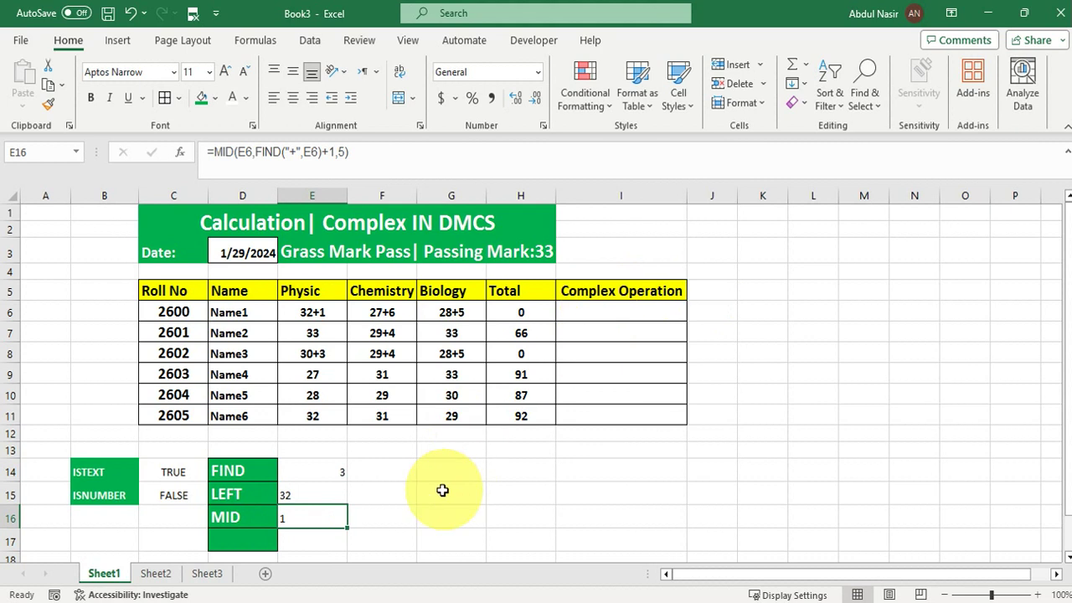
left_click(395, 494)
type("=SUM(")
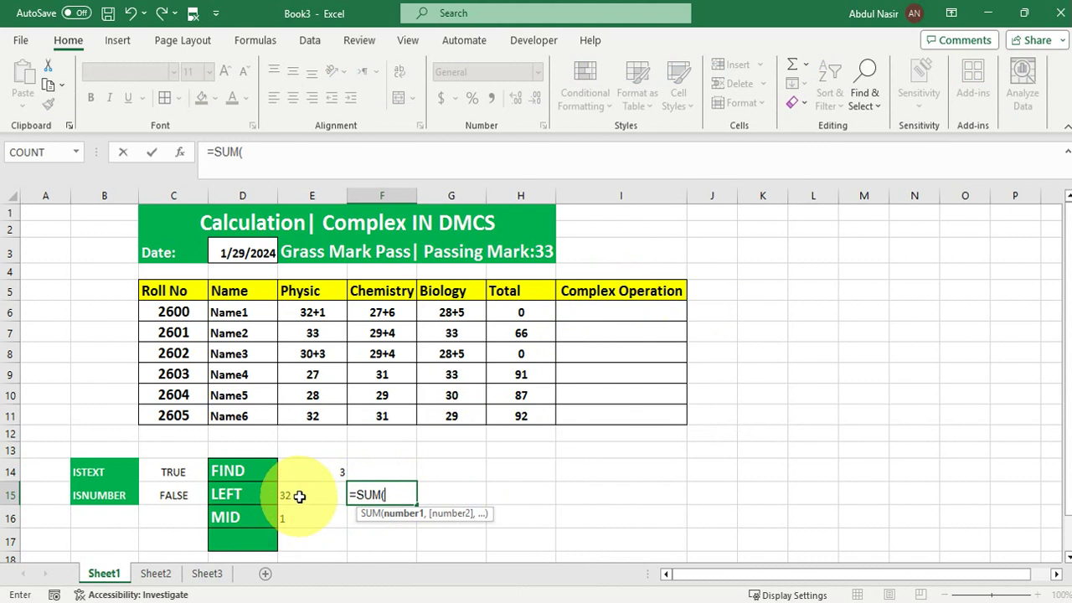
- Replace F15's started SUM with =E15+E16, adding the two extracted parts to give 33
key("BackSpace")
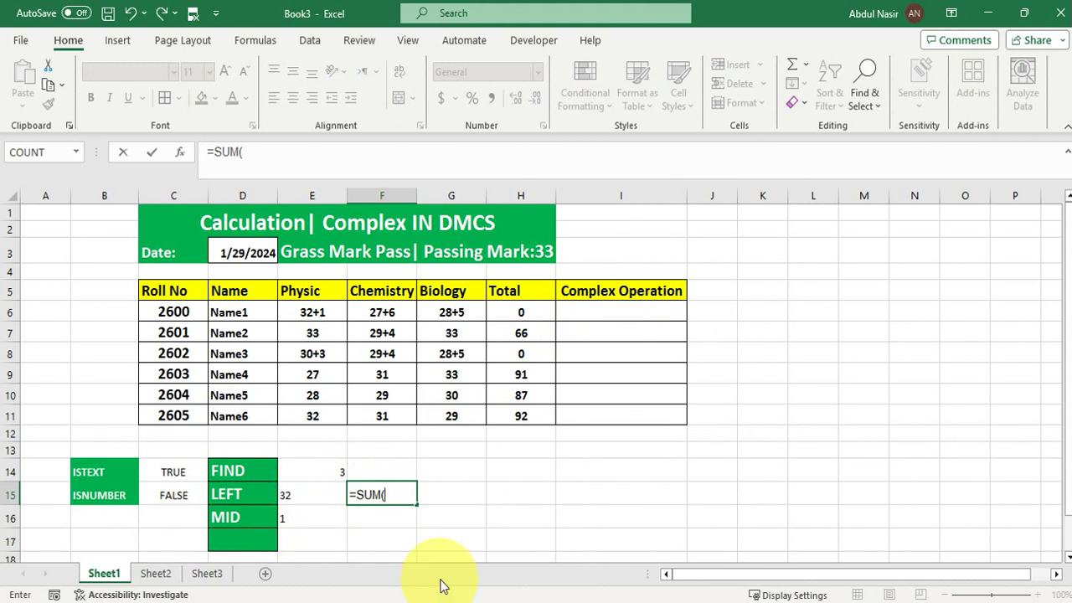
key("BackSpace")
key("BackSpace")
key("BackSpace")
key("BackSpace")
type("=")
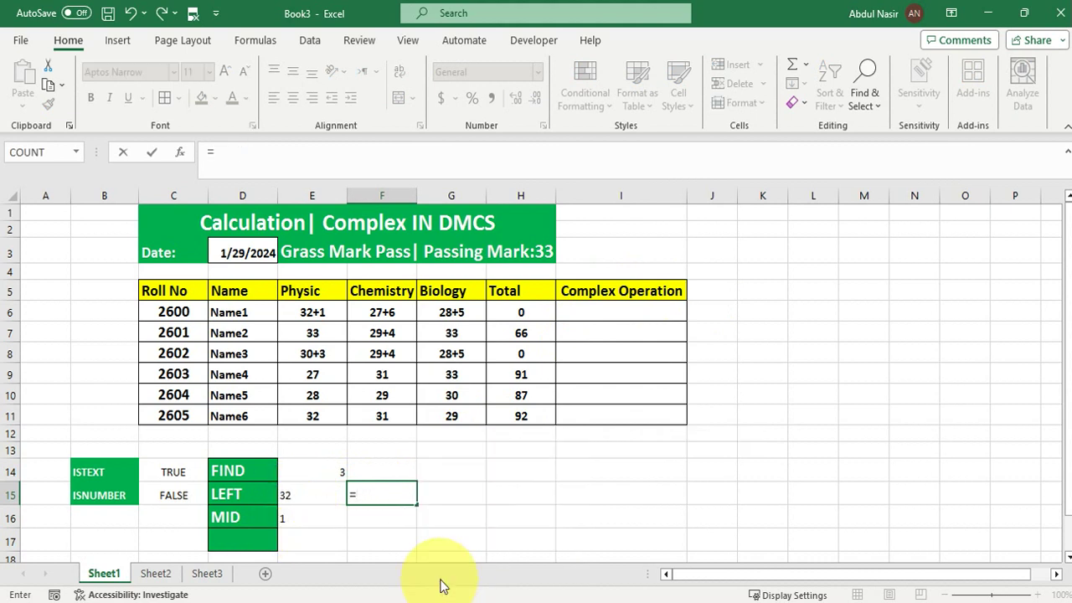
left_click(297, 488)
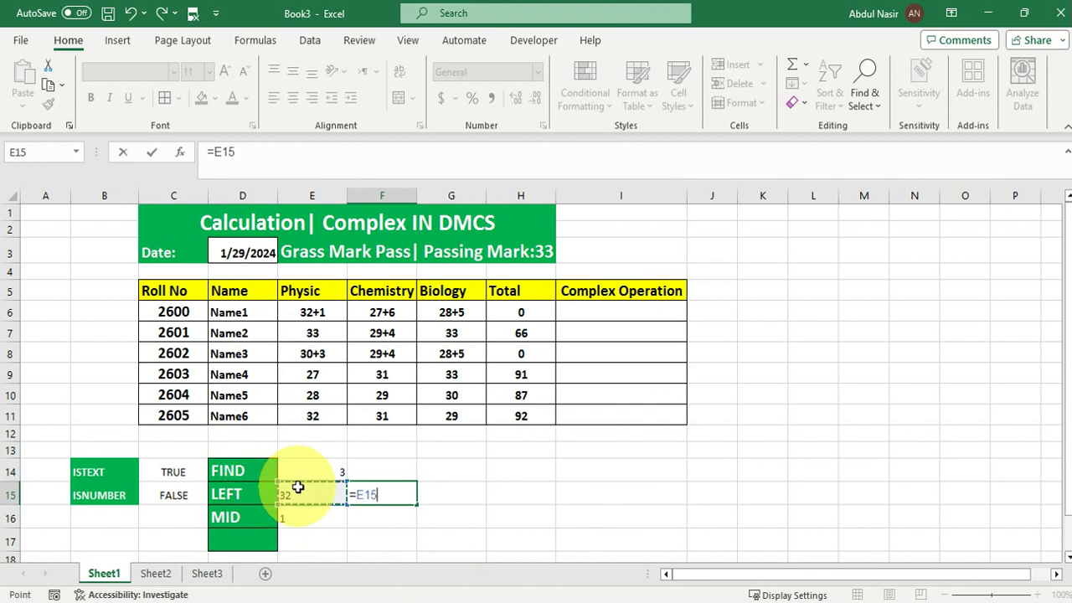
type("+")
left_click(299, 522)
key("Return")
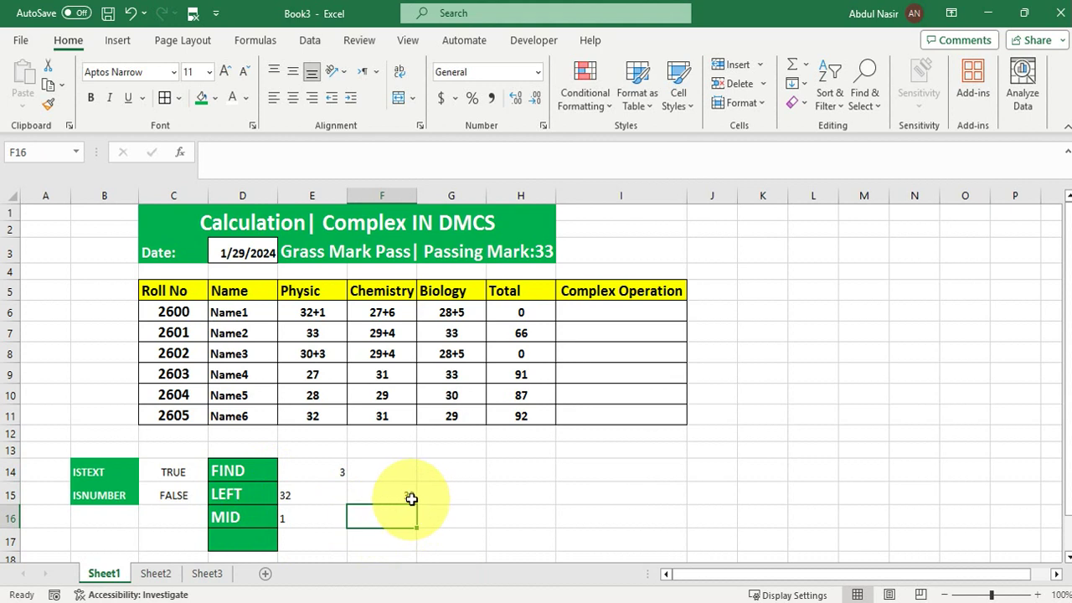
left_click(409, 497)
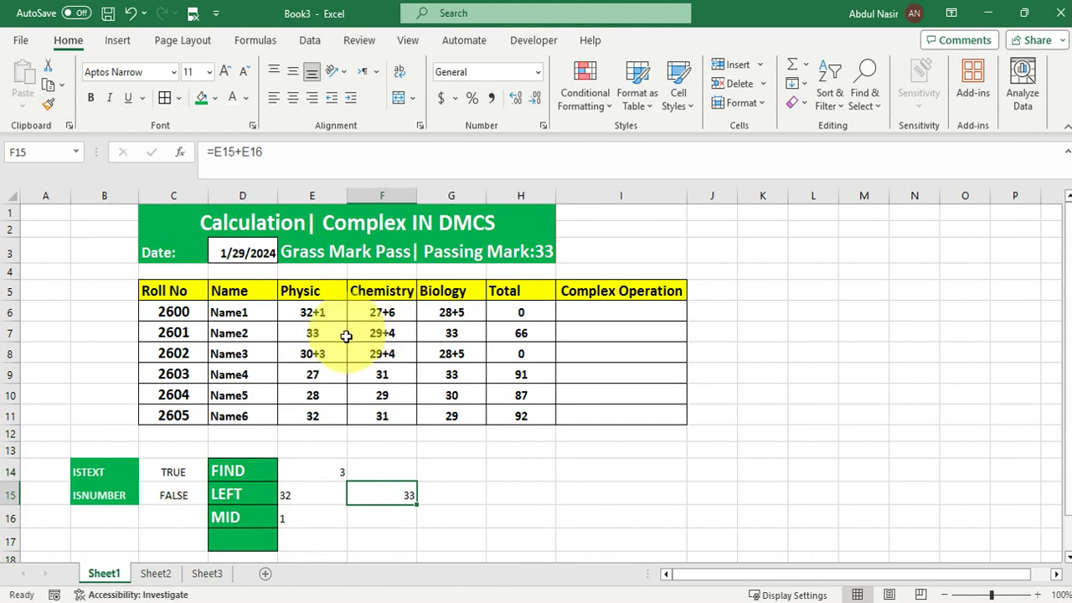
- Rewrite the Physic marks in E9 and E10 as 27+6 and 28+5, then begin a formula in I6
double_click(330, 375)
type("+6")
key("Return")
double_click(325, 399)
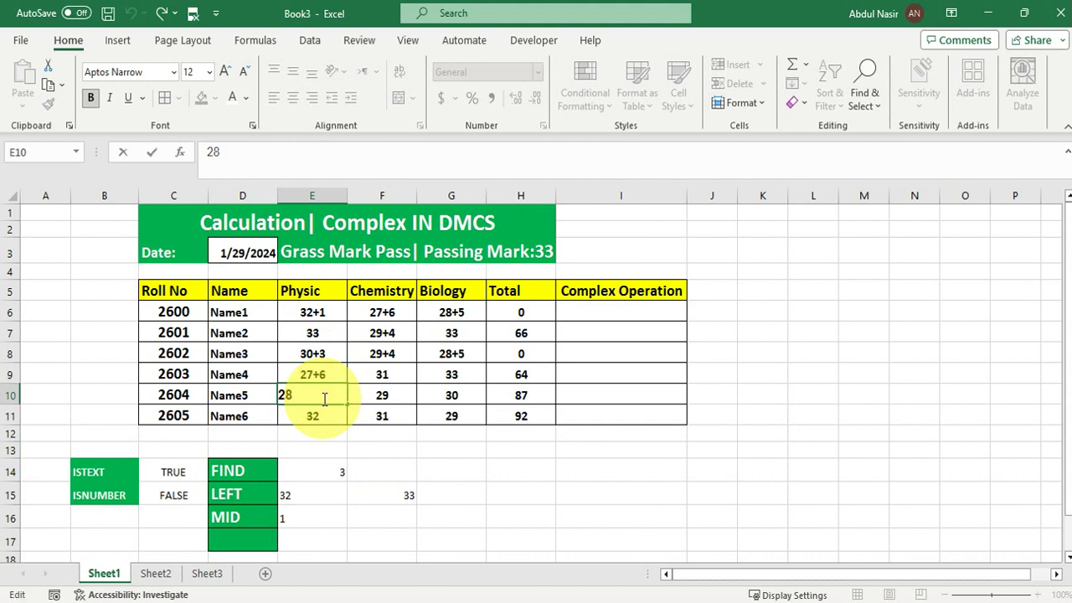
type("+5")
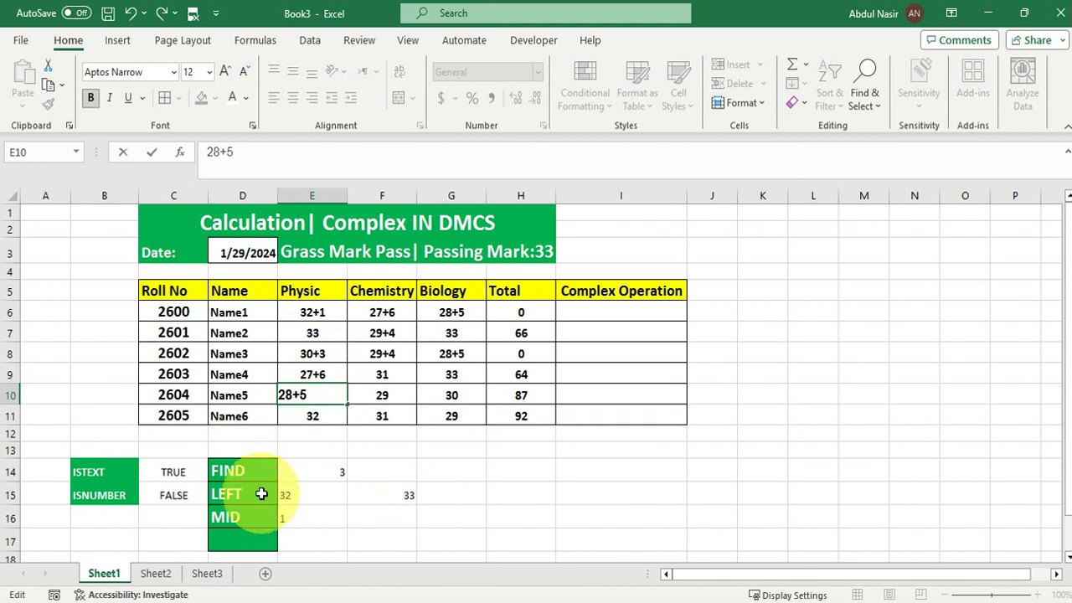
left_click(248, 498)
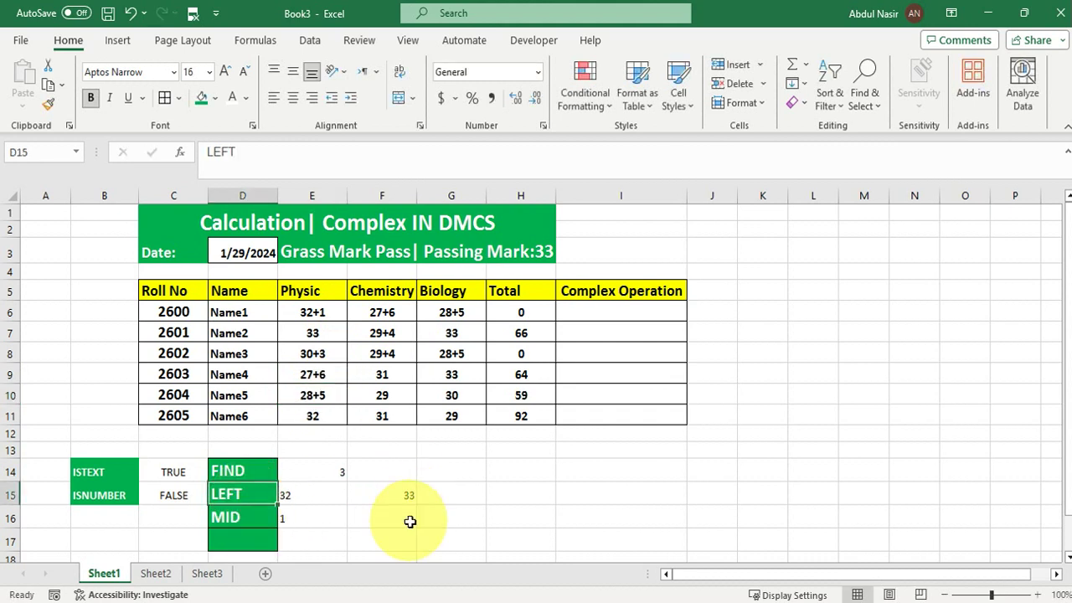
left_click(616, 312)
type("=")
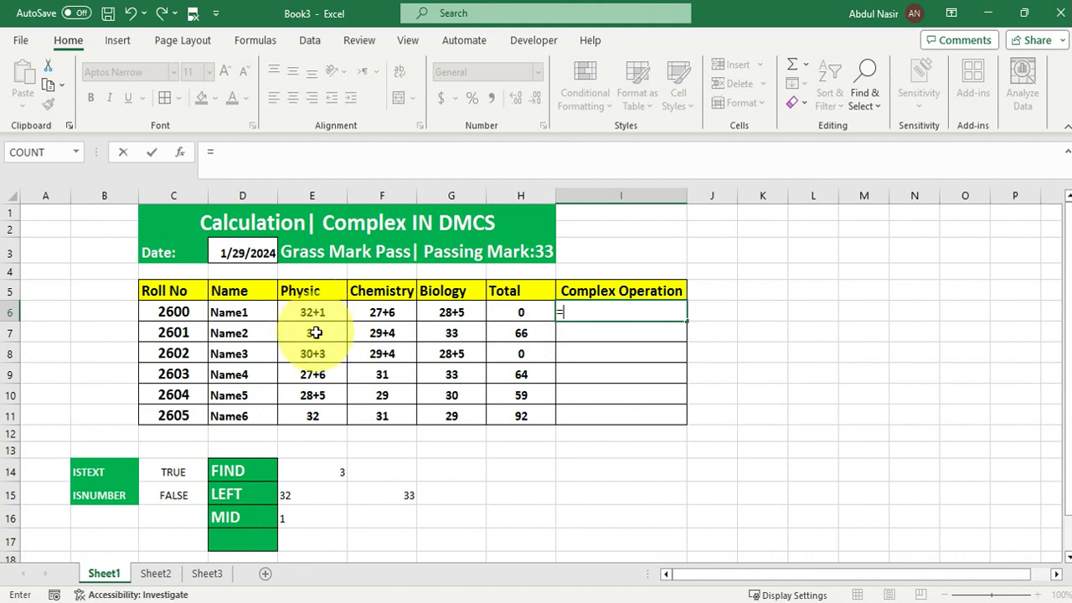
- Begin I6's formula with IF(ISNUMBER(E6),E6, so plain numeric marks pass through unchanged
type("IF")
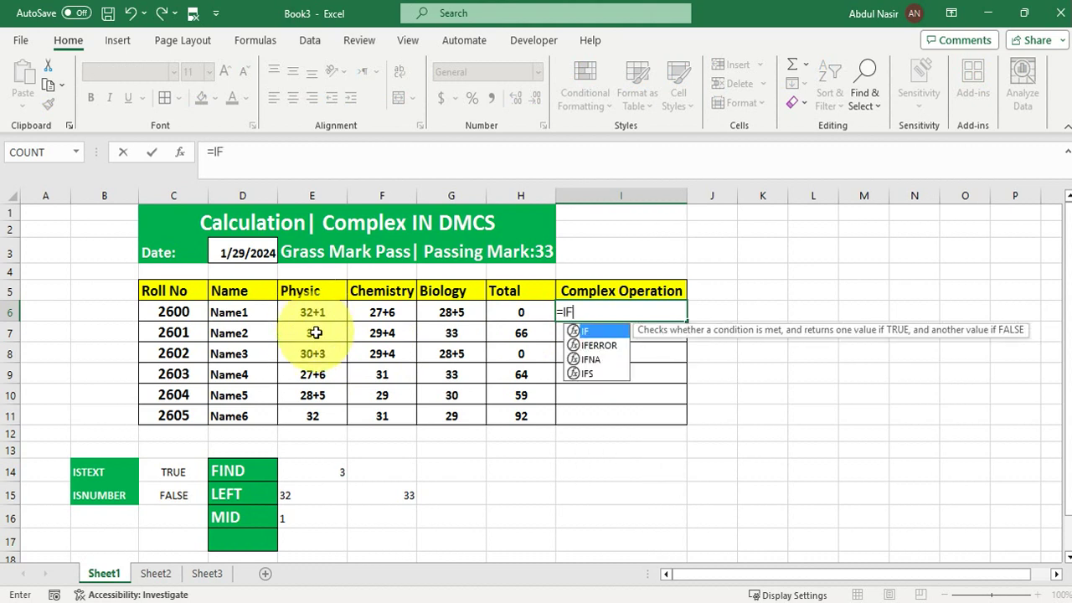
type("(")
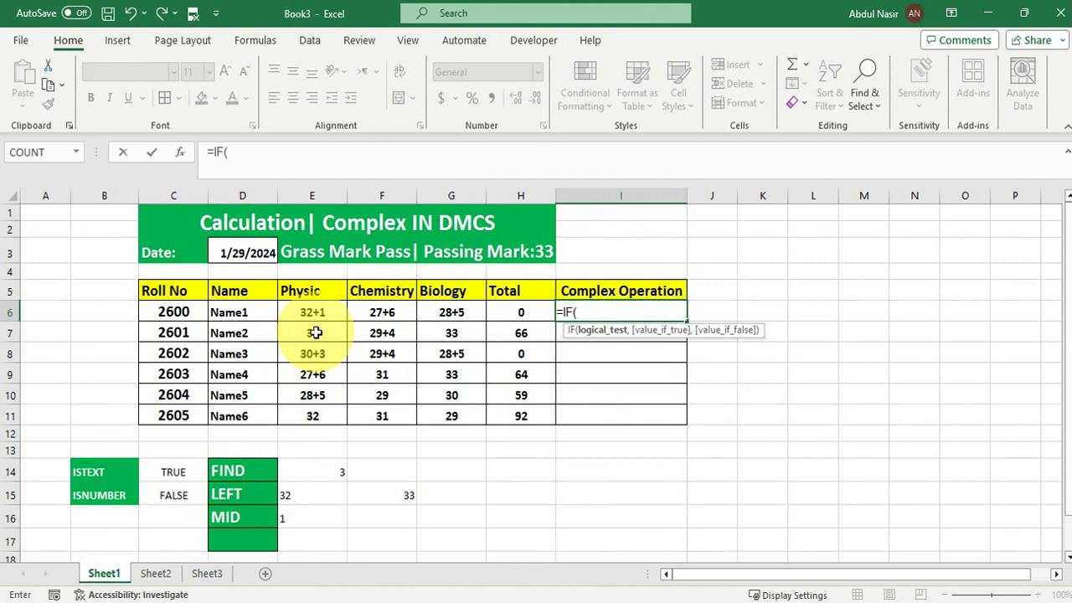
type("ISNUM")
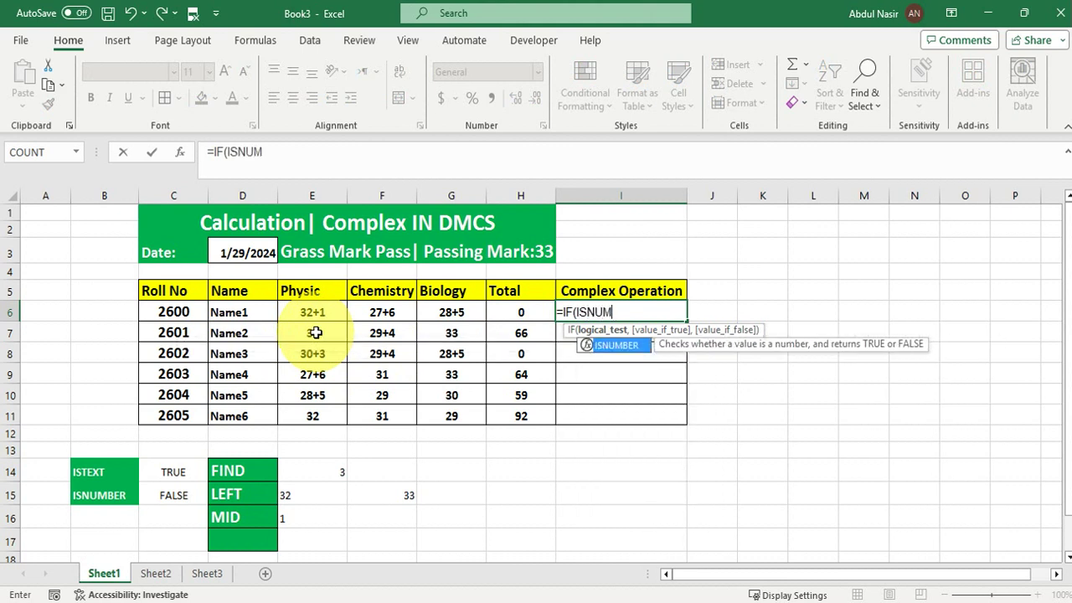
key("Tab")
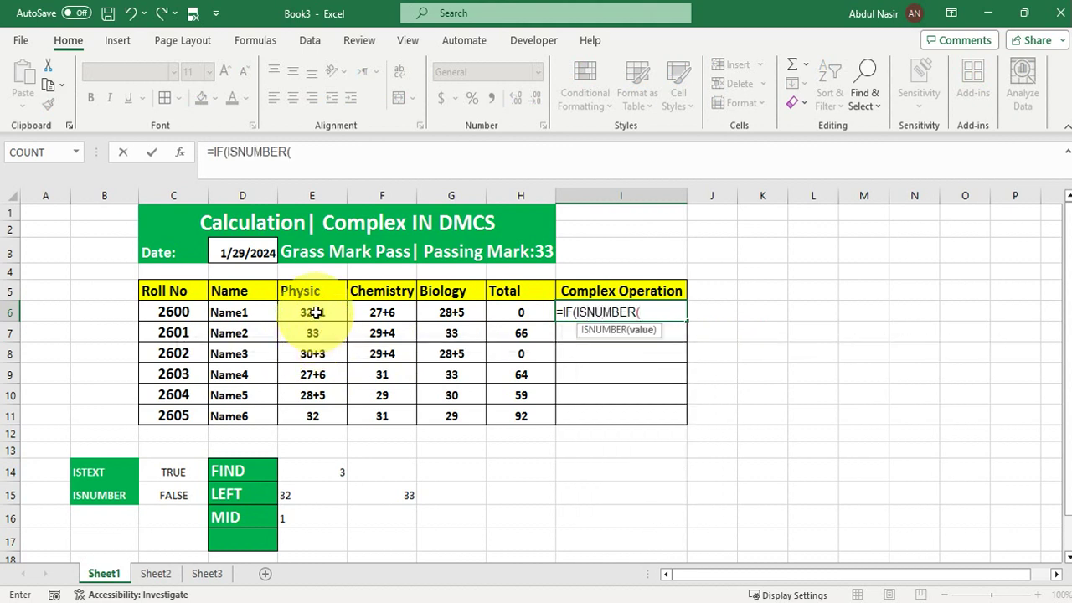
left_click(315, 311)
type(")")
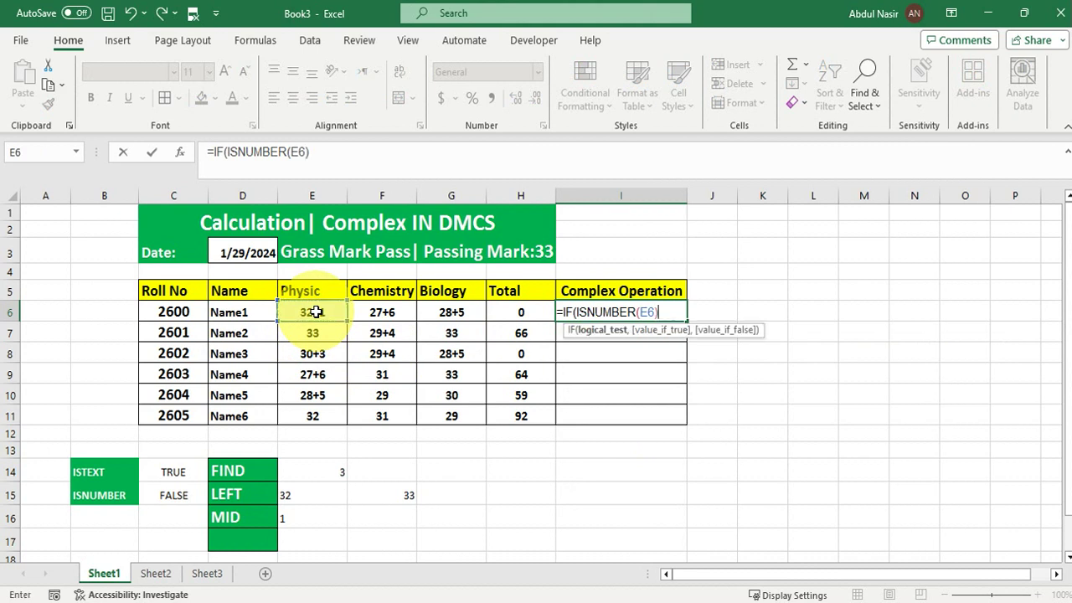
type(",")
left_click(314, 311)
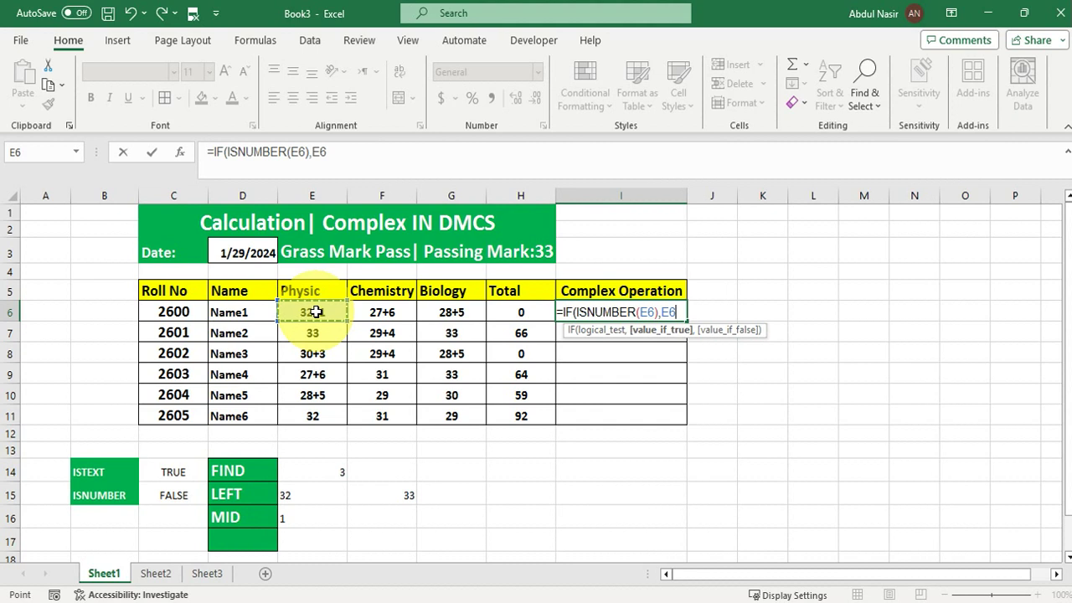
type(",")
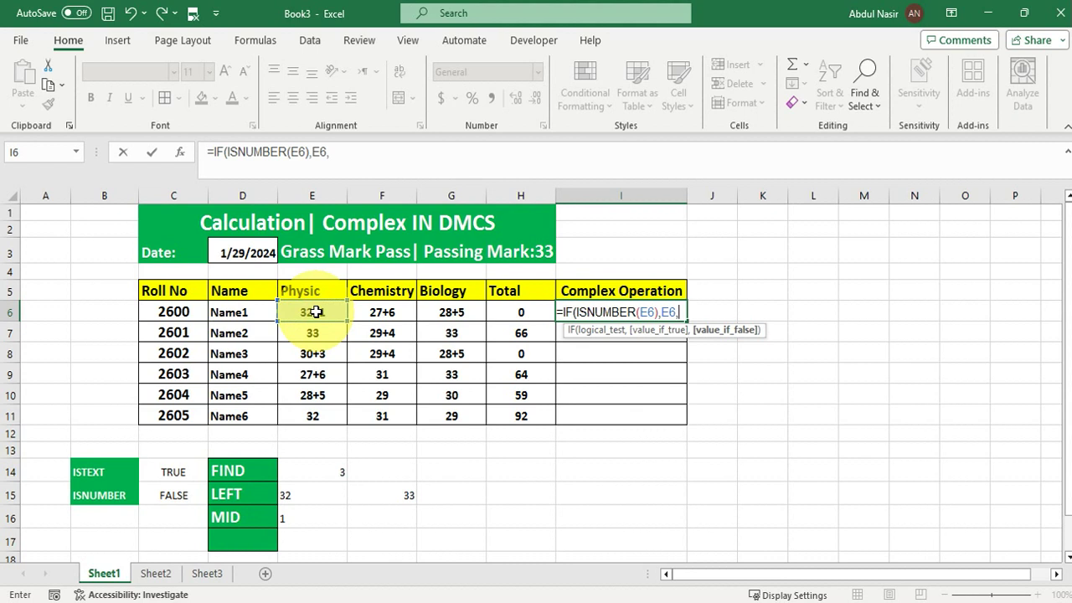
- Add LEFT(E6,FIND("+",E6)-1) to extract the number before the plus sign
type("LEF")
key("Tab")
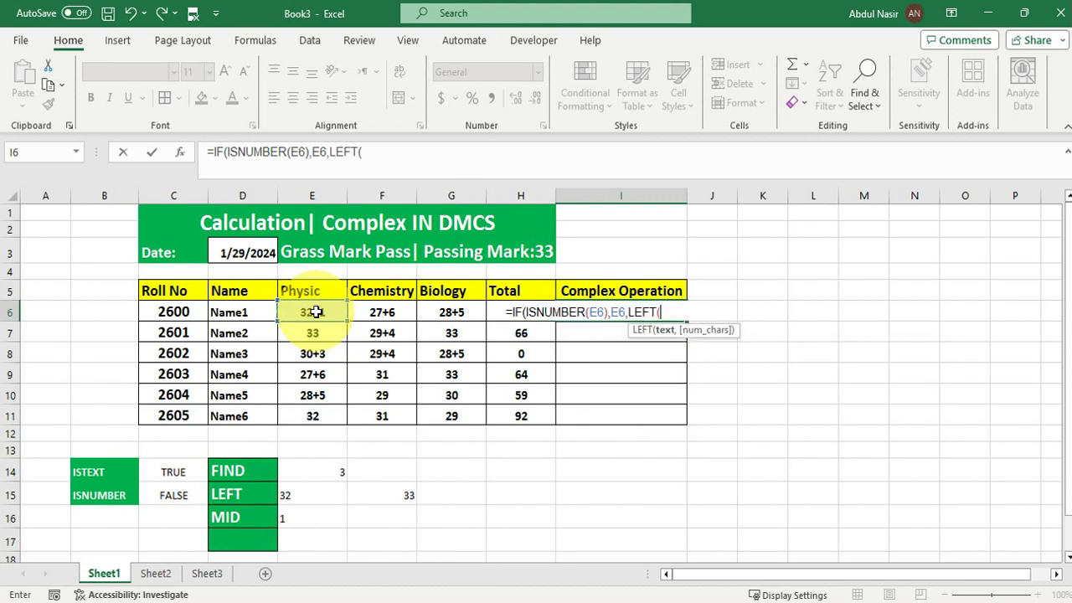
left_click(315, 311)
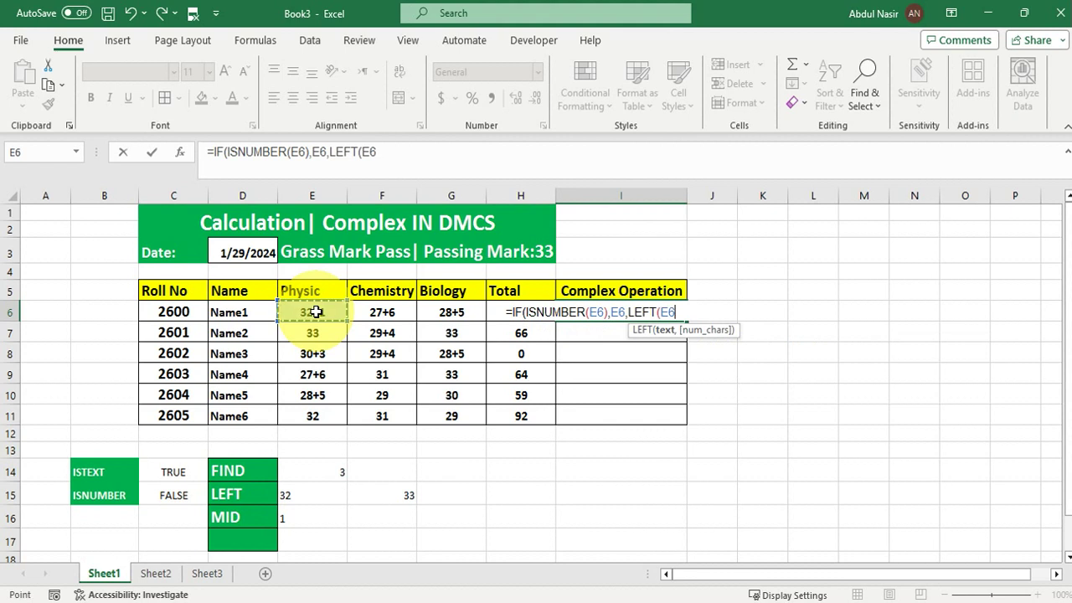
type(",")
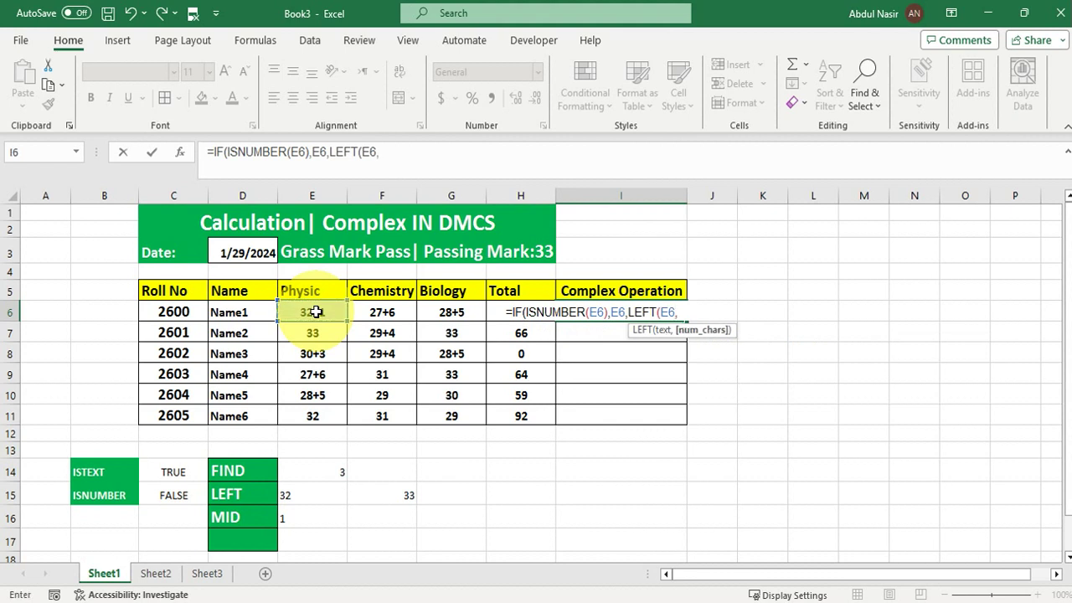
type("FIND")
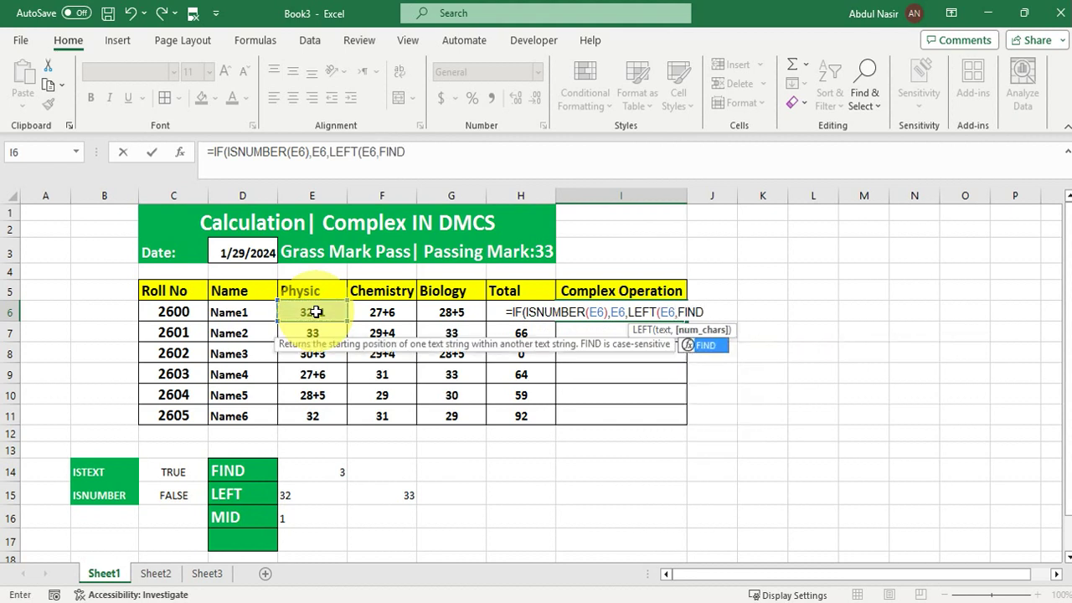
key("Tab")
type("\"+\",")
left_click(312, 310)
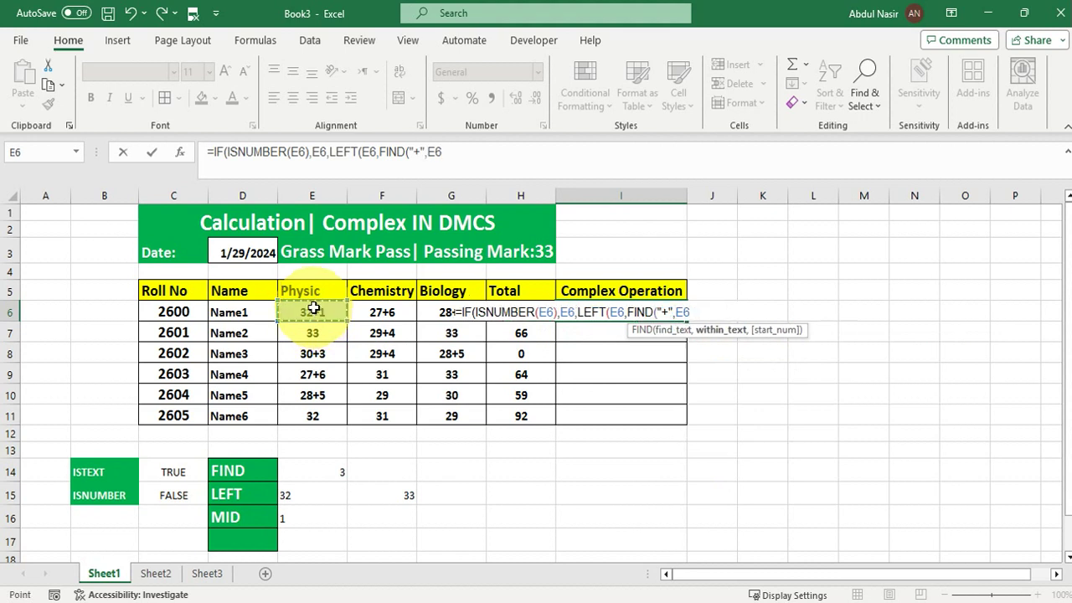
type(")+1)")
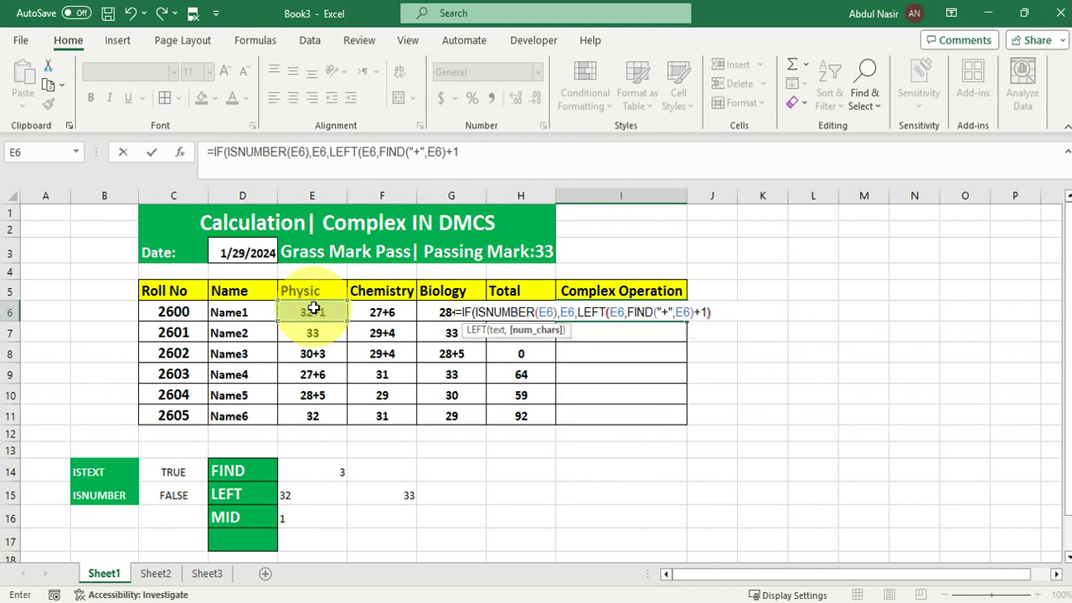
key("BackSpace")
key("BackSpace")
key("BackSpace")
type("-1)")
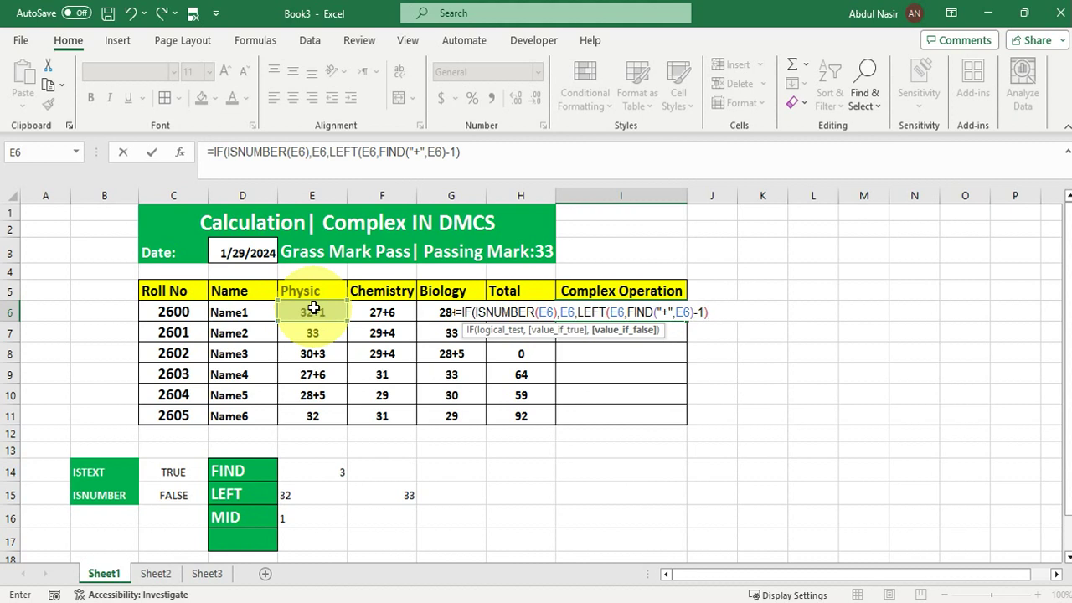
- Add +MID(E6,FIND("+",E6)+1,5) for the number after the plus sign and enter the formula
type("+")
type("MID")
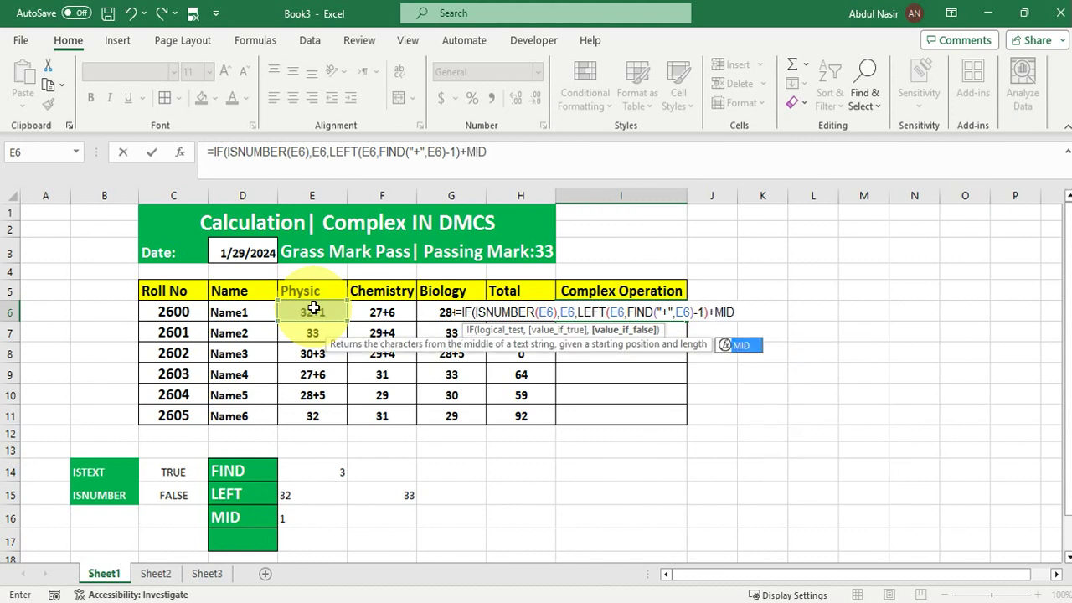
type("(")
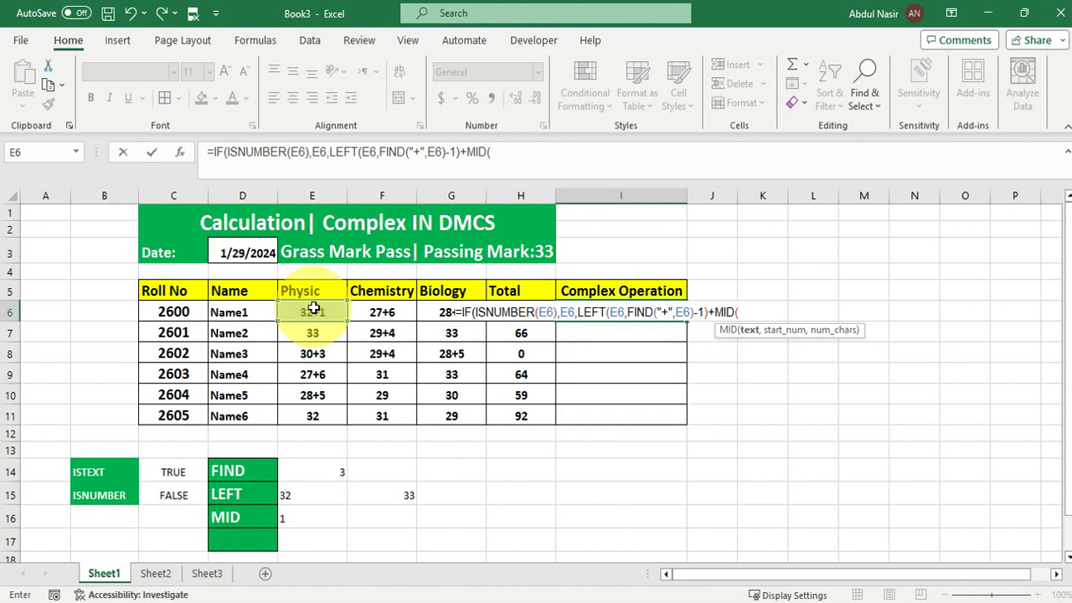
left_click(312, 308)
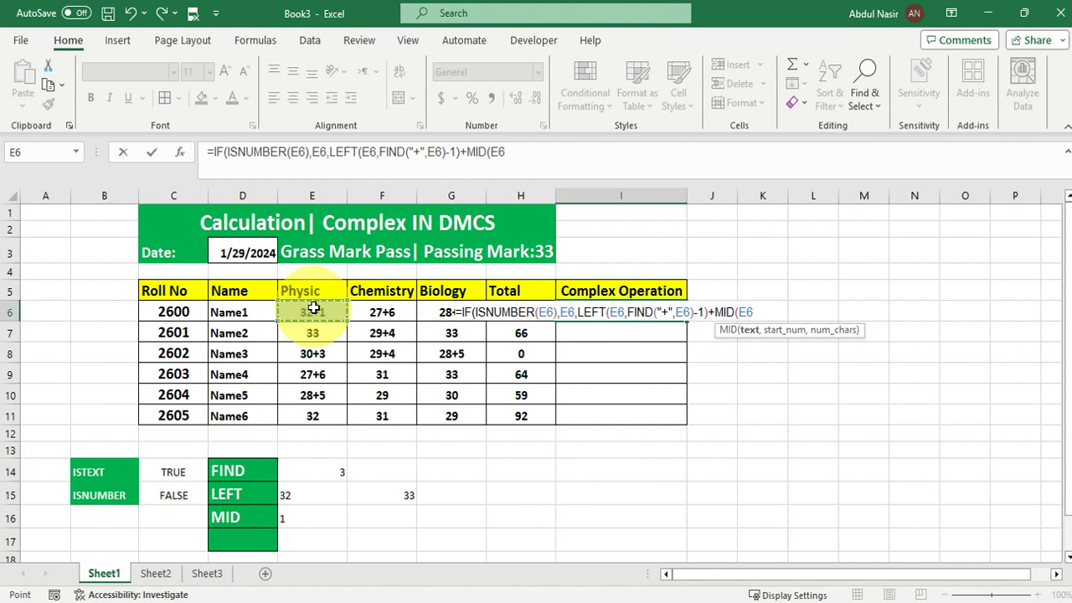
type(",")
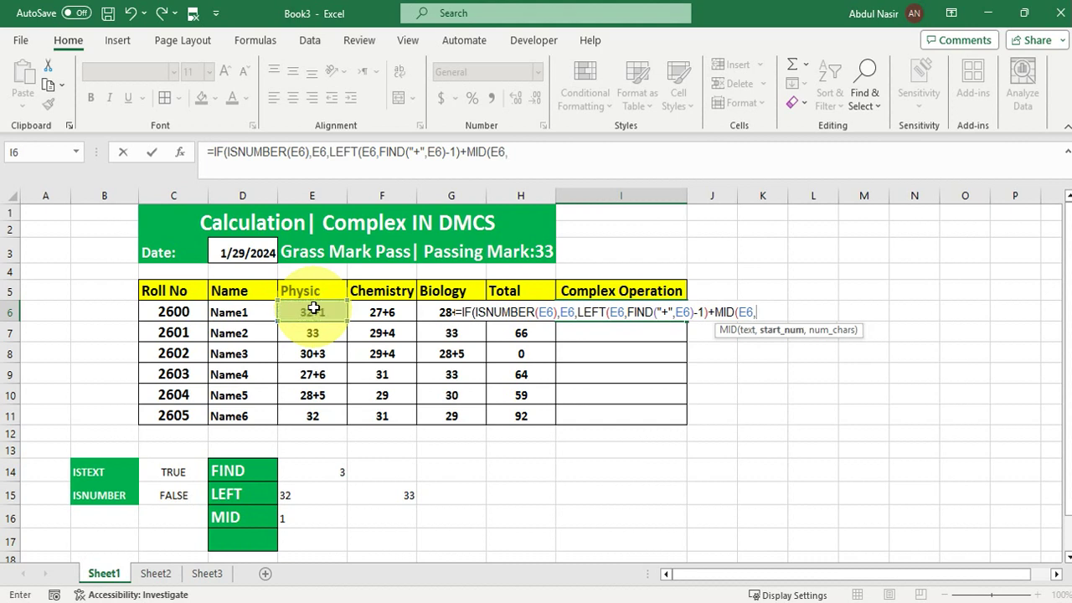
type("FIND(")
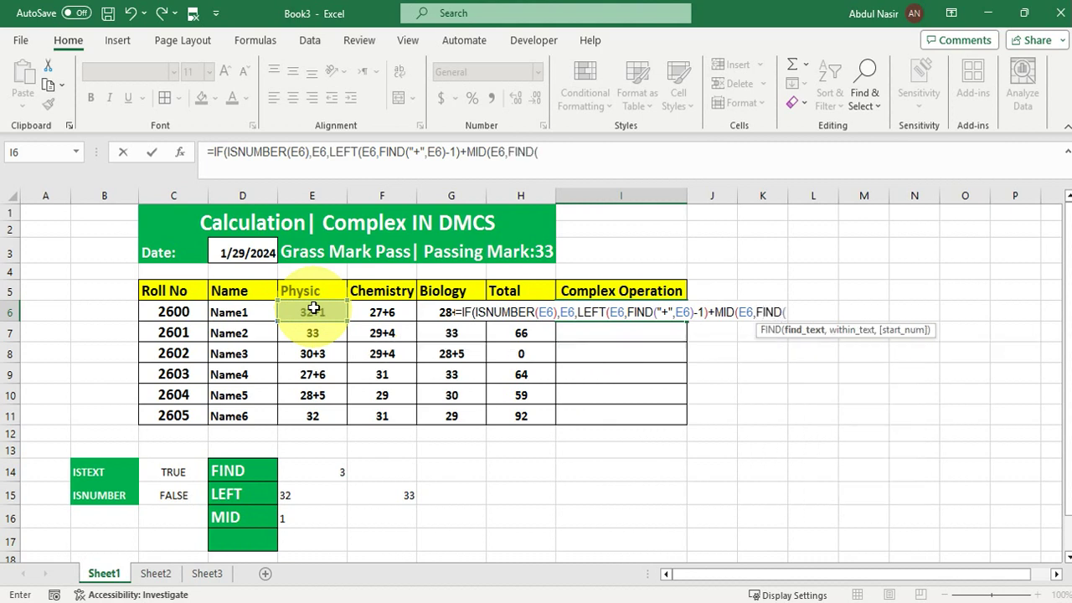
type("\"+\",")
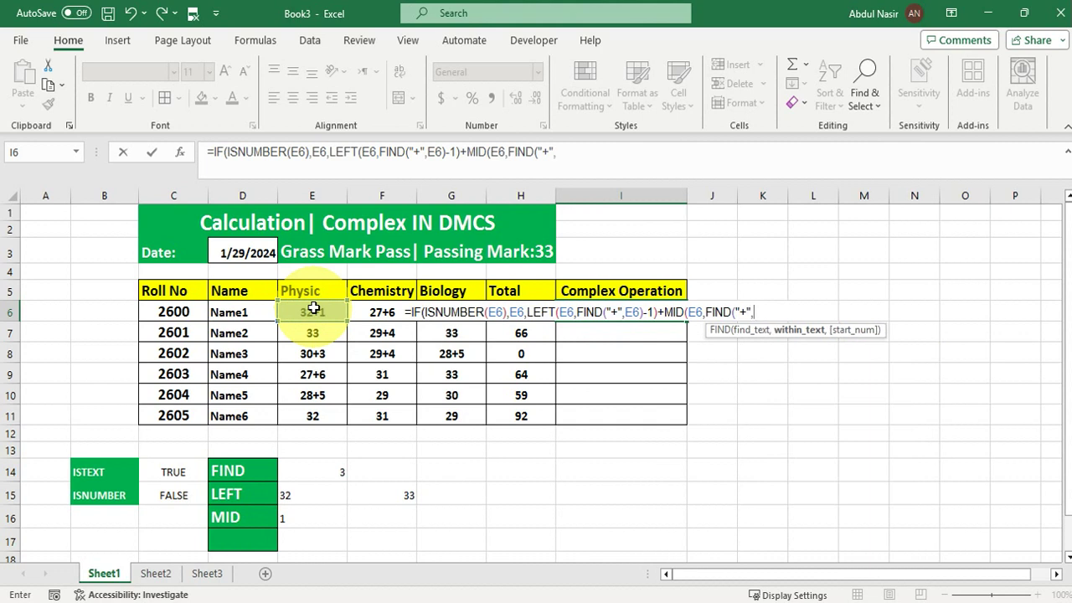
left_click(312, 309)
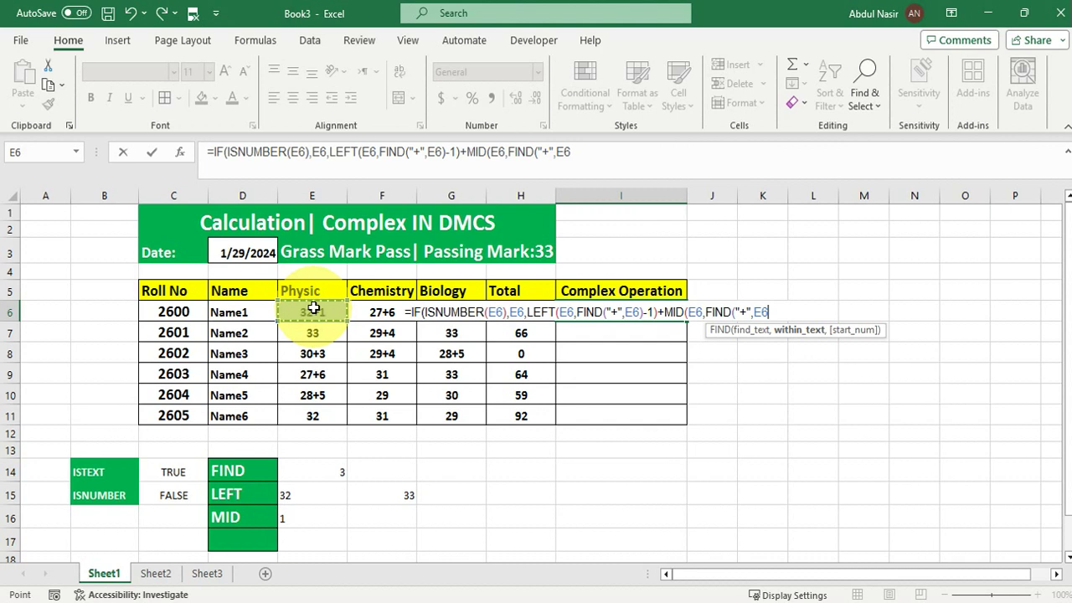
type(")")
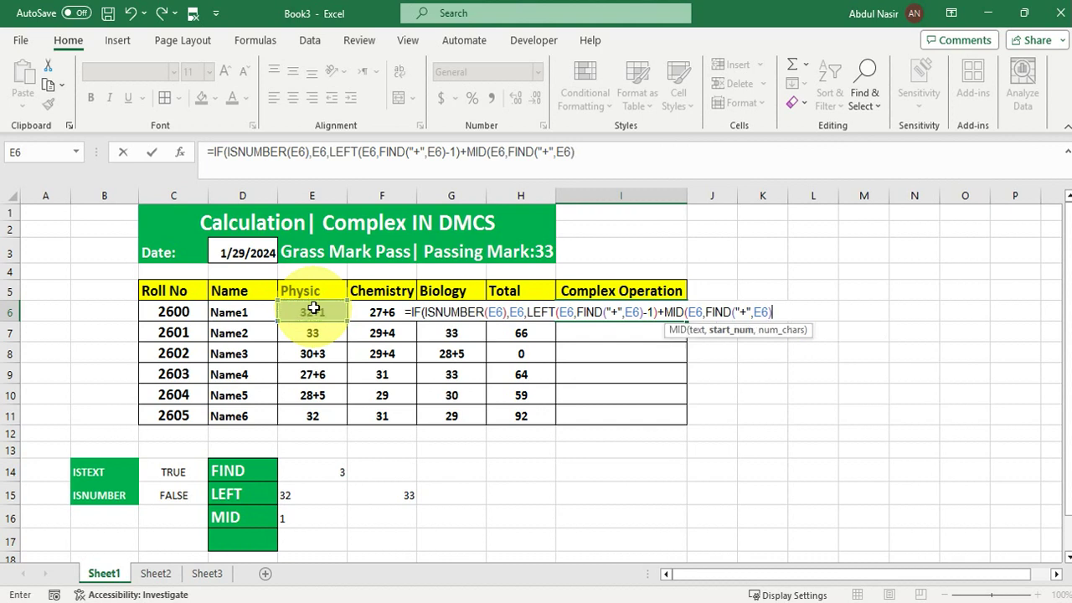
type("+")
type("1")
type(",5")
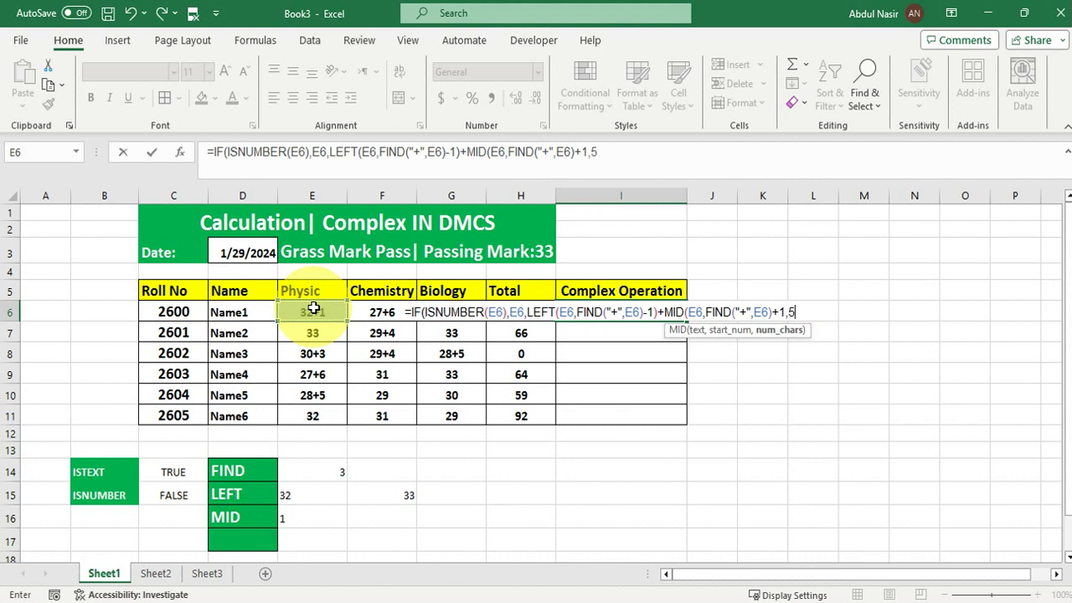
type(")")
key("Return")
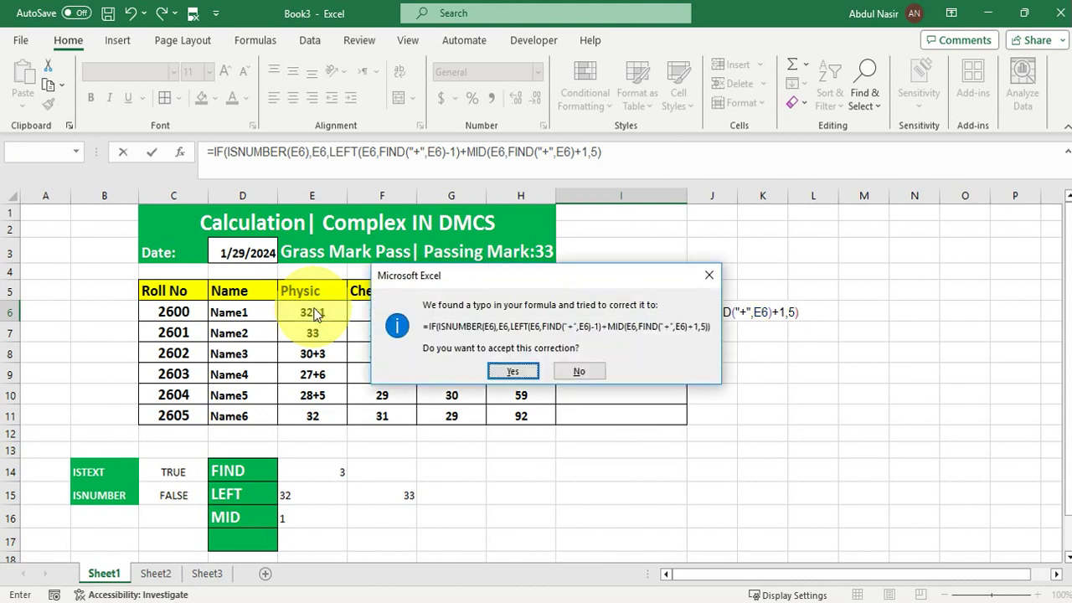
- Accept Excel's missing-parenthesis correction so I6 shows 33, then select its formula text
key("Return")
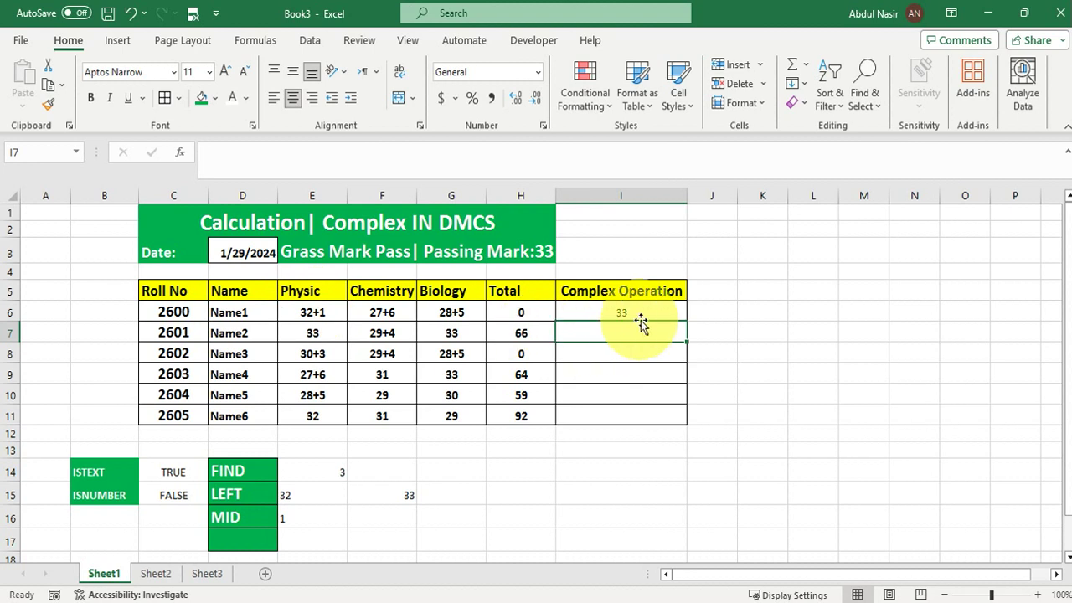
left_click(635, 311)
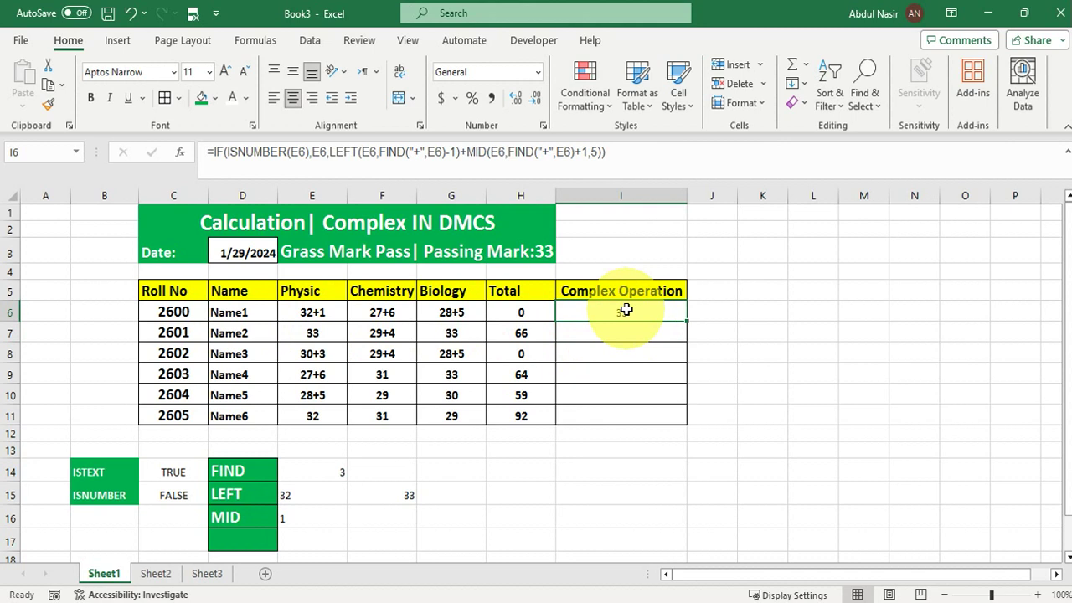
left_click_drag(615, 153, 210, 146)
- Prefix I6's formula with an apostrophe and append a pasted second copy of the IF clause
left_click(207, 148)
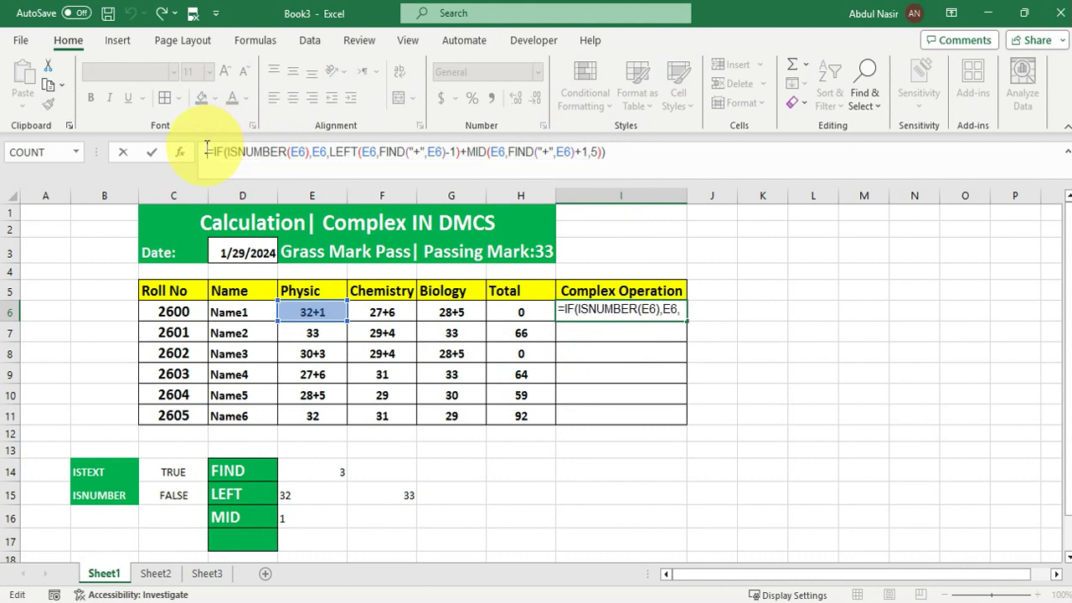
type("'")
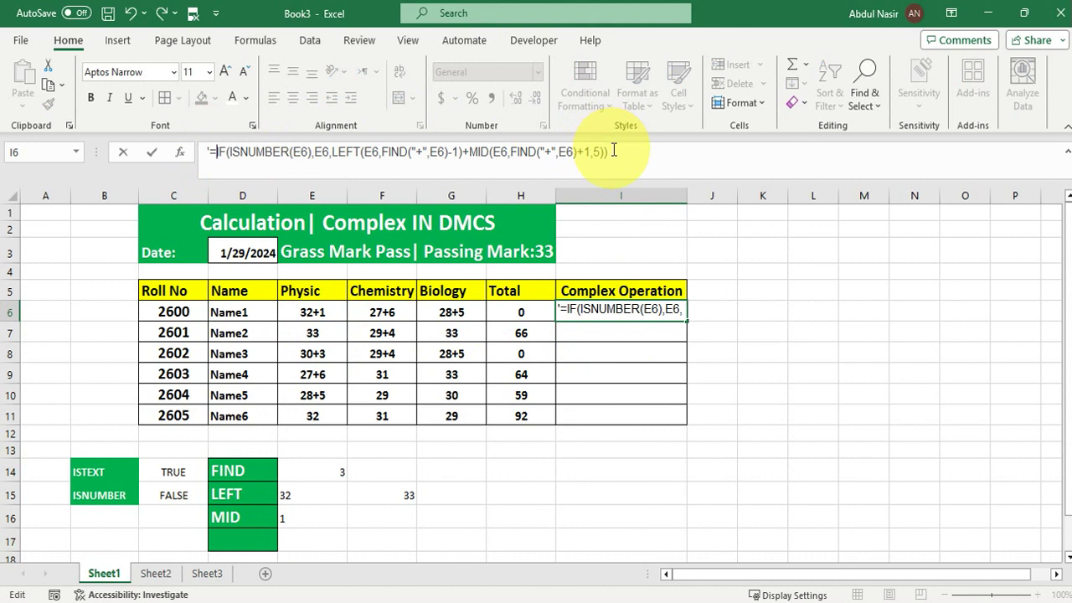
left_click_drag(614, 151, 214, 150)
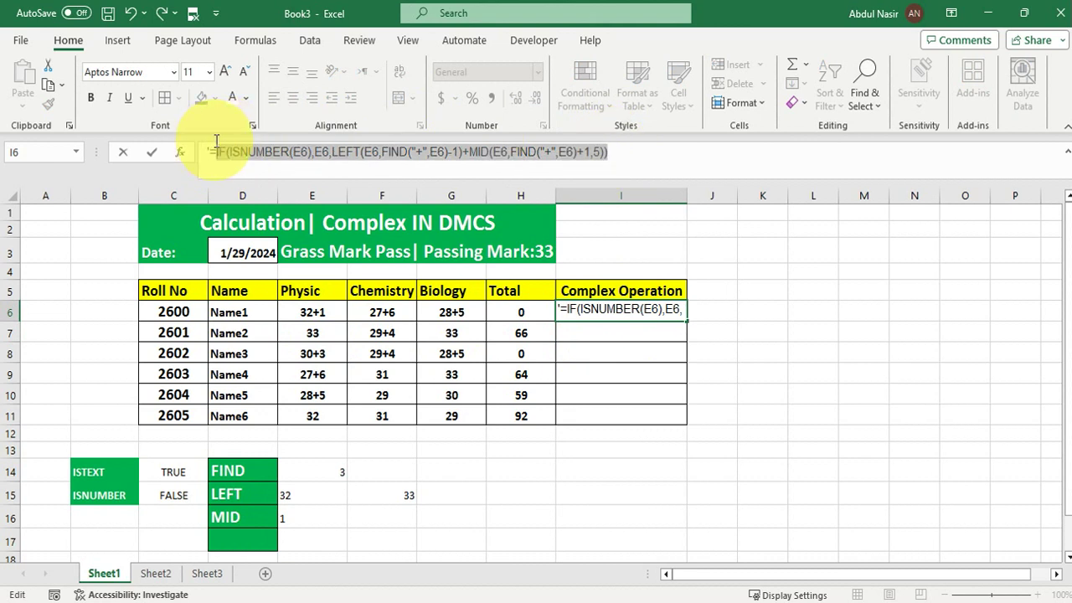
key("ctrl+c")
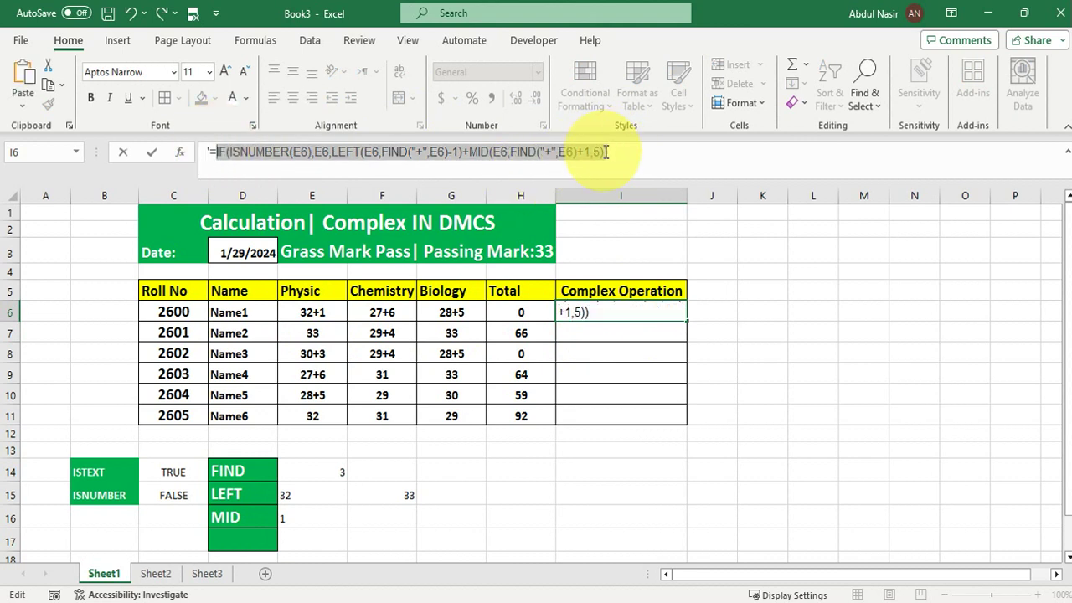
left_click(610, 151)
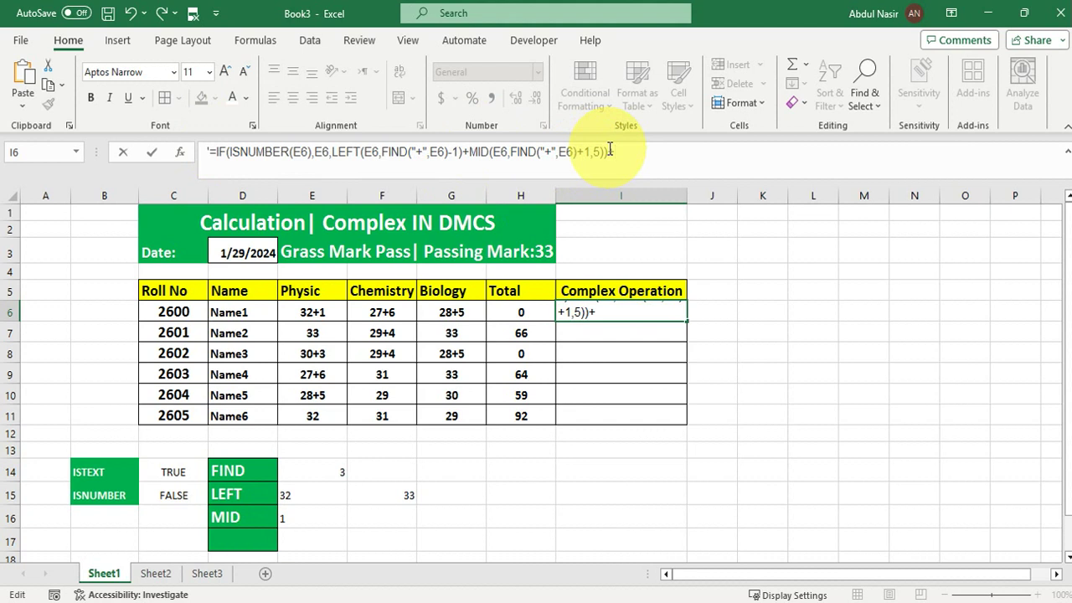
key("ctrl+v")
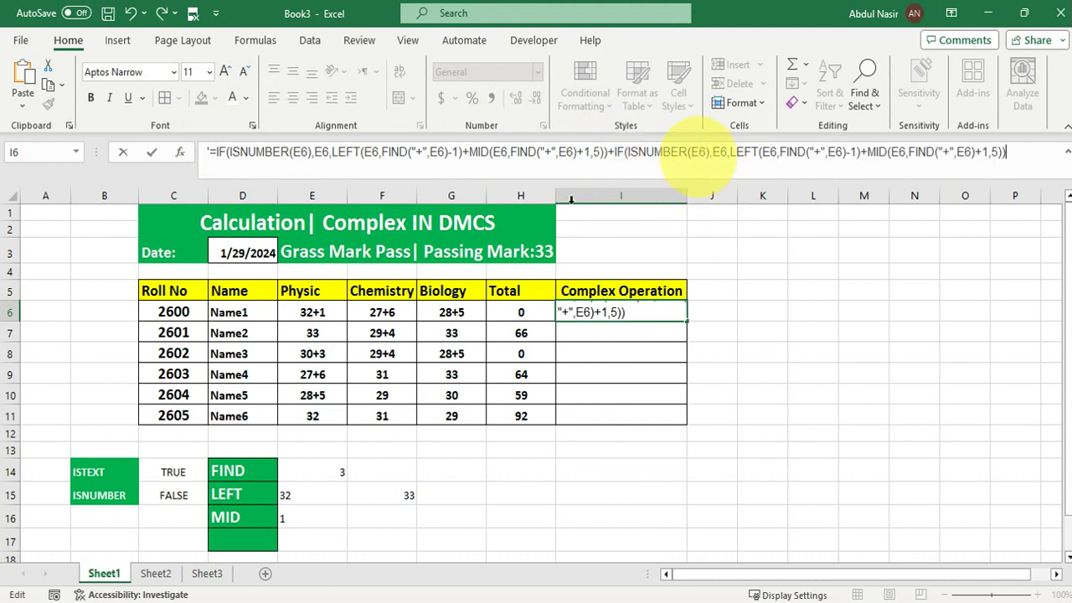
- Change the second clause's ISNUMBER, value and LEFT references from E6 to F6
left_click(699, 153)
key("BackSpace")
type("F")
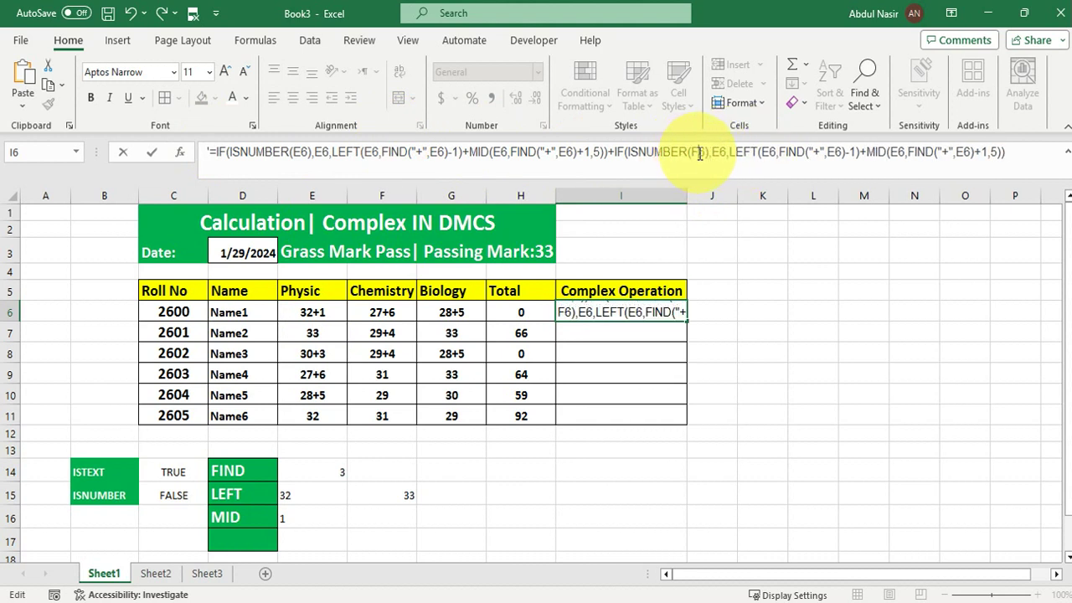
left_click(719, 151)
key("BackSpace")
type("F")
left_click(769, 154)
key("BackSpace")
type("F")
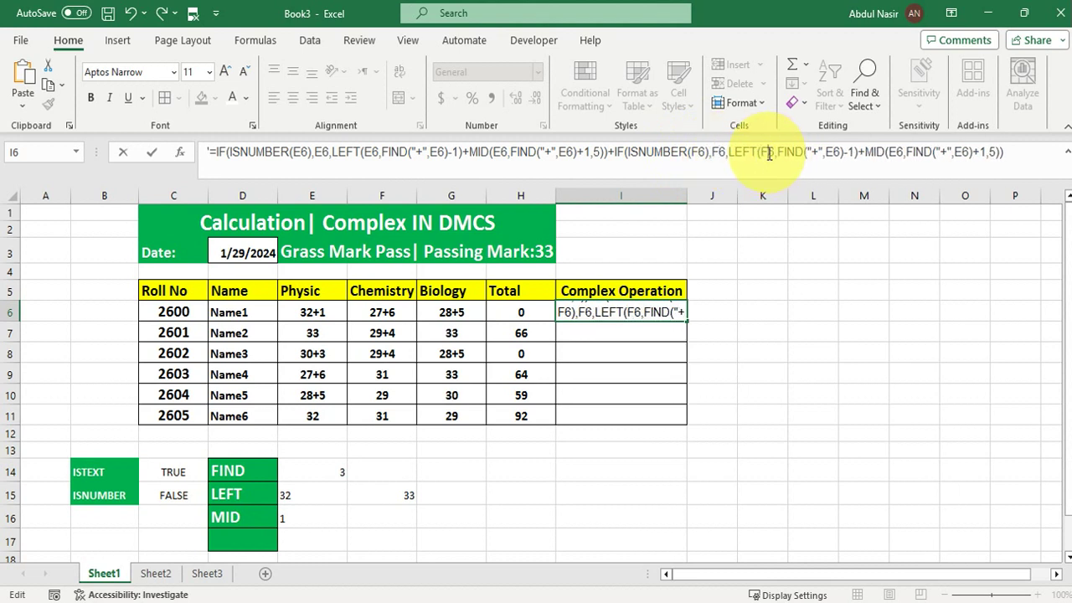
- Switch the remaining FIND, MID and FIND references to F6 and commit the formula
left_click(833, 152)
key("BackSpace")
type("F")
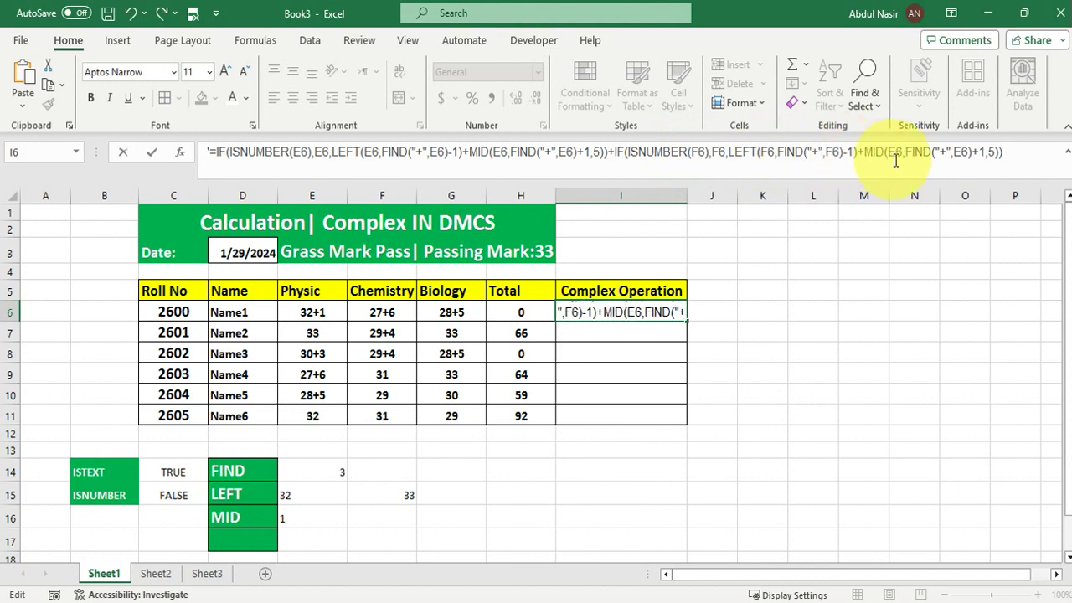
left_click(898, 152)
key("BackSpace")
type("F")
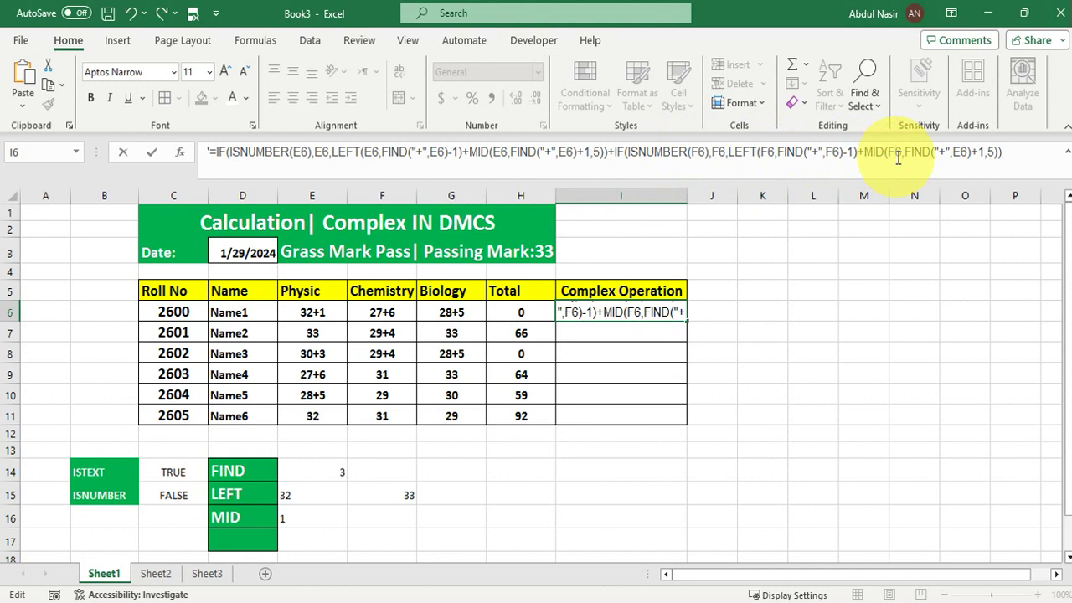
left_click(955, 152)
key("BackSpace")
type("F")
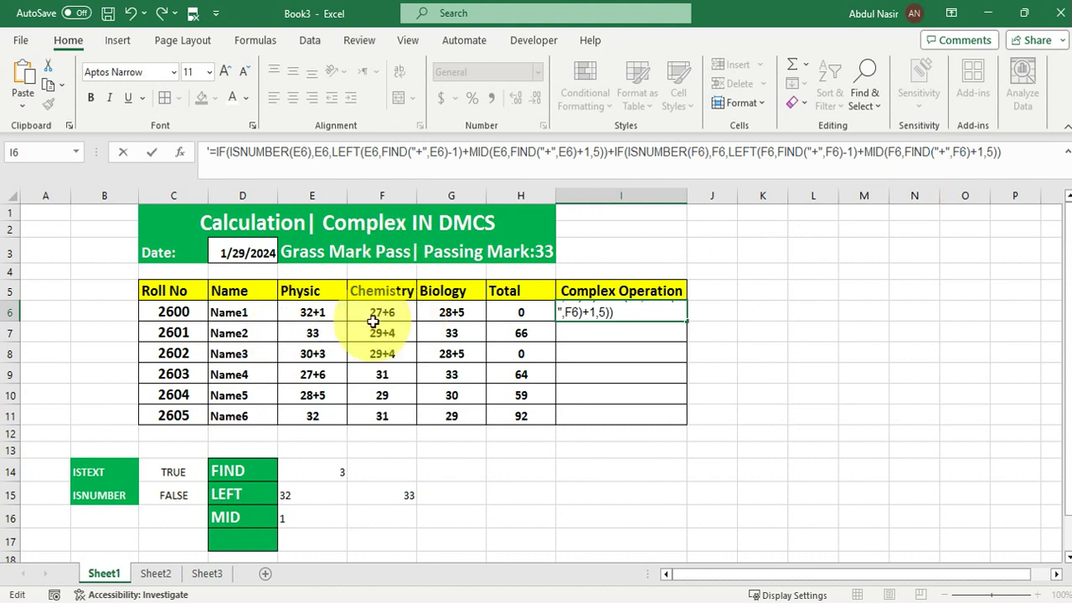
key("Return")
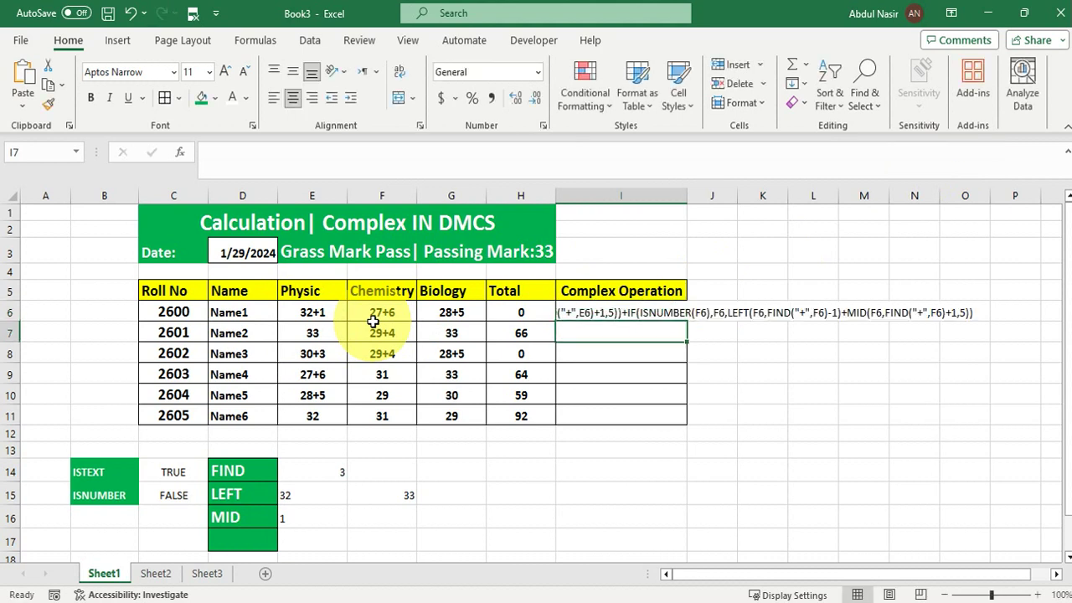
- Remove the leading apostrophe from I6 so its formula calculates to 66
left_click(615, 313)
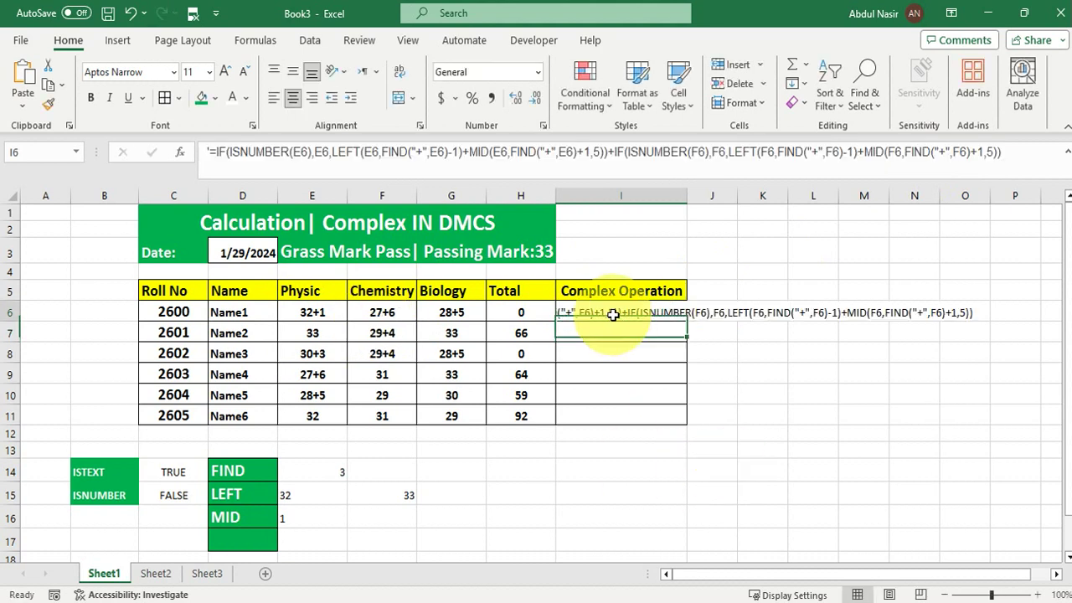
left_click(210, 151)
key("BackSpace")
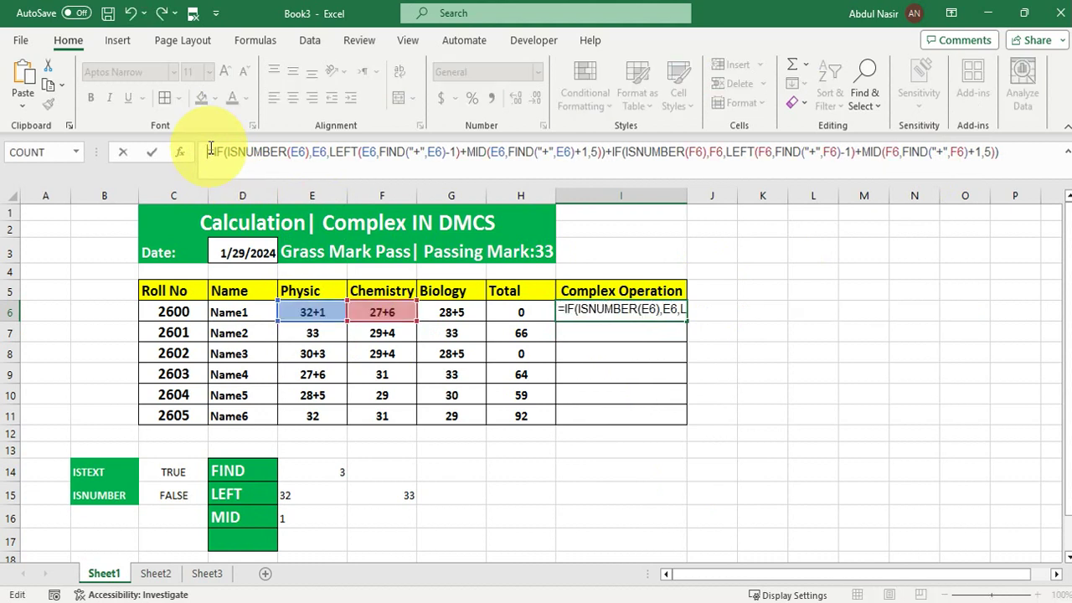
key("Return")
- Make the Complex Operation cells I6:I11 bold and enlarge their font to 16
left_click_drag(615, 309, 614, 409)
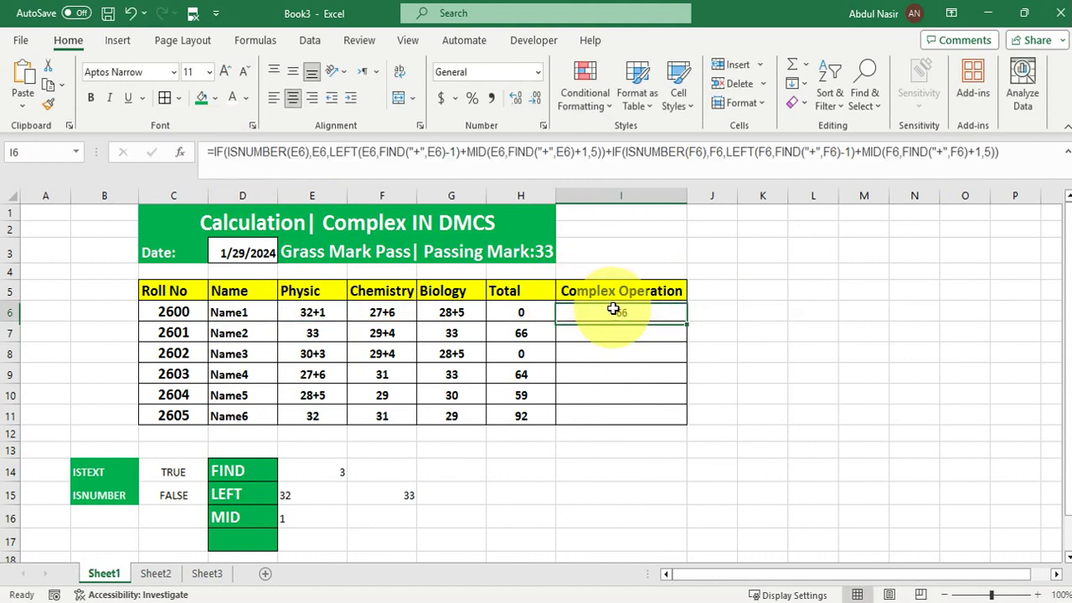
left_click(89, 98)
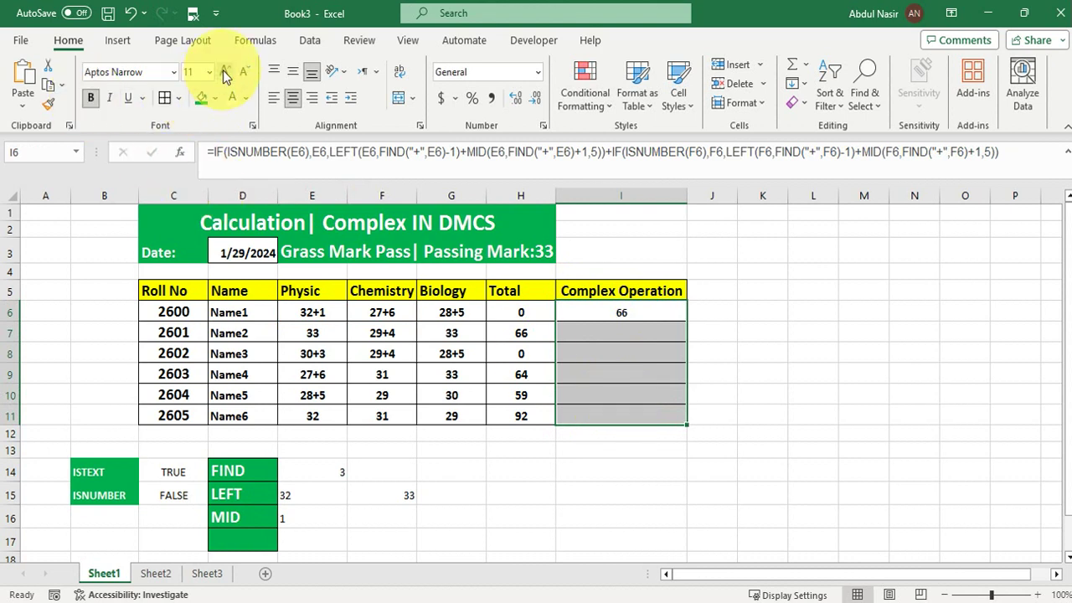
left_click(224, 72)
left_click(224, 72)
left_click(225, 74)
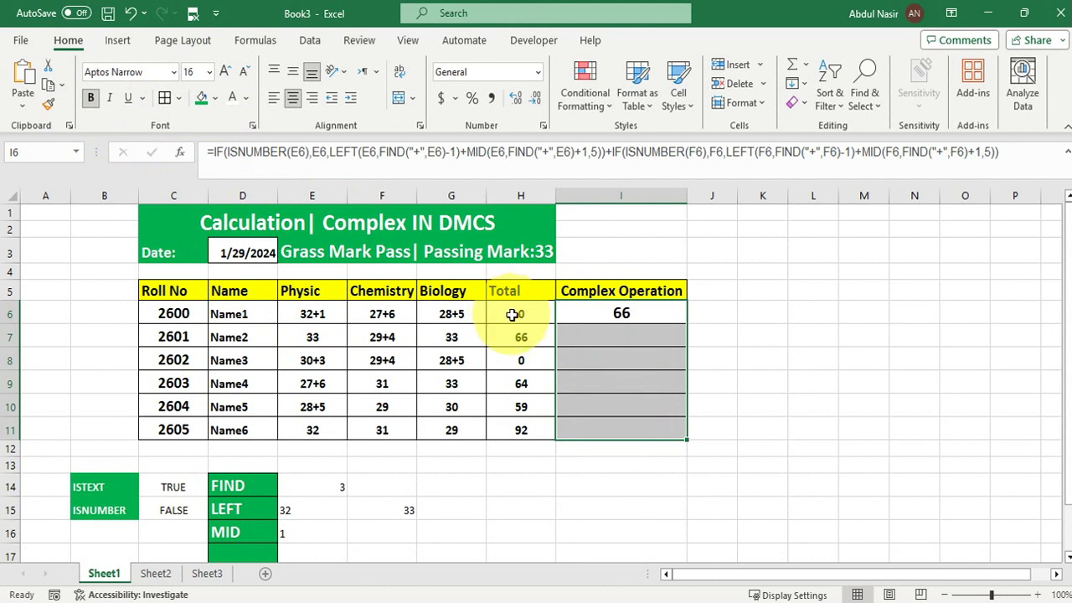
left_click(632, 312)
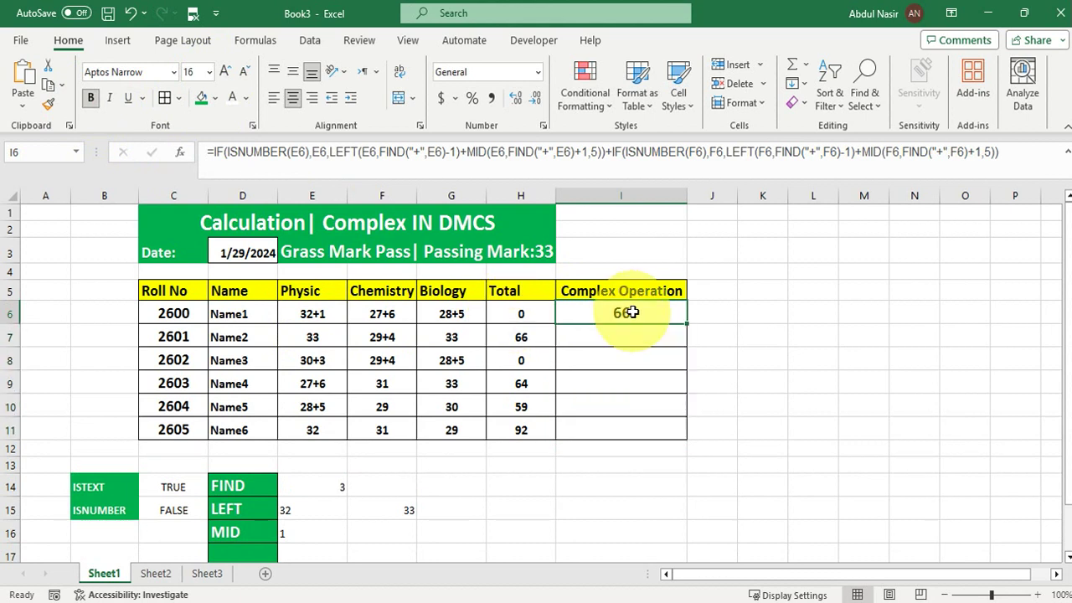
- Prefix I6's formula with an apostrophe and paste a third IF clause at its end
left_click(202, 151)
type("'")
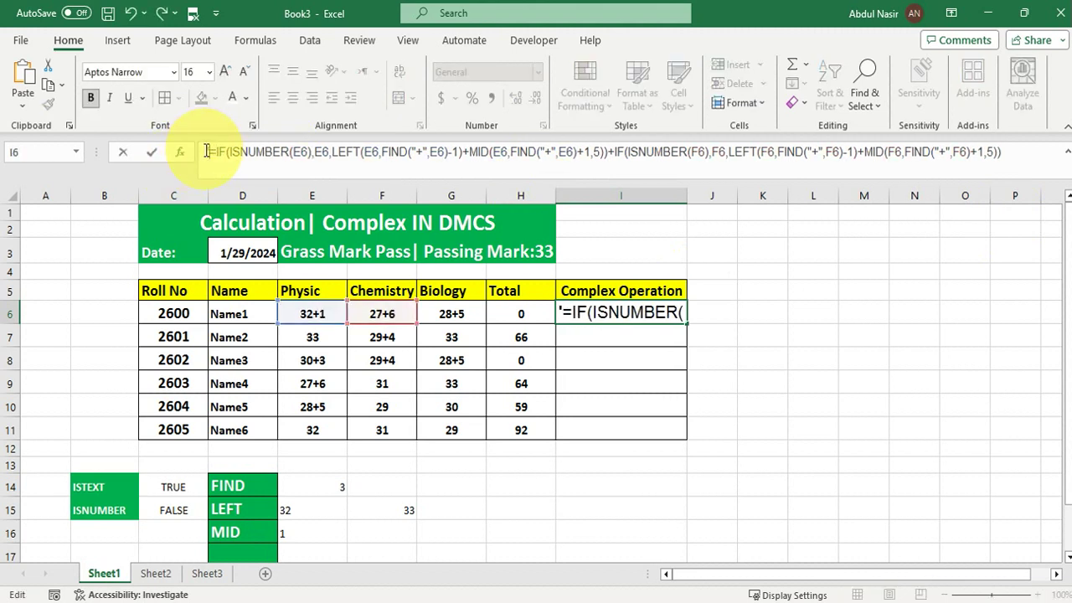
left_click(1025, 153)
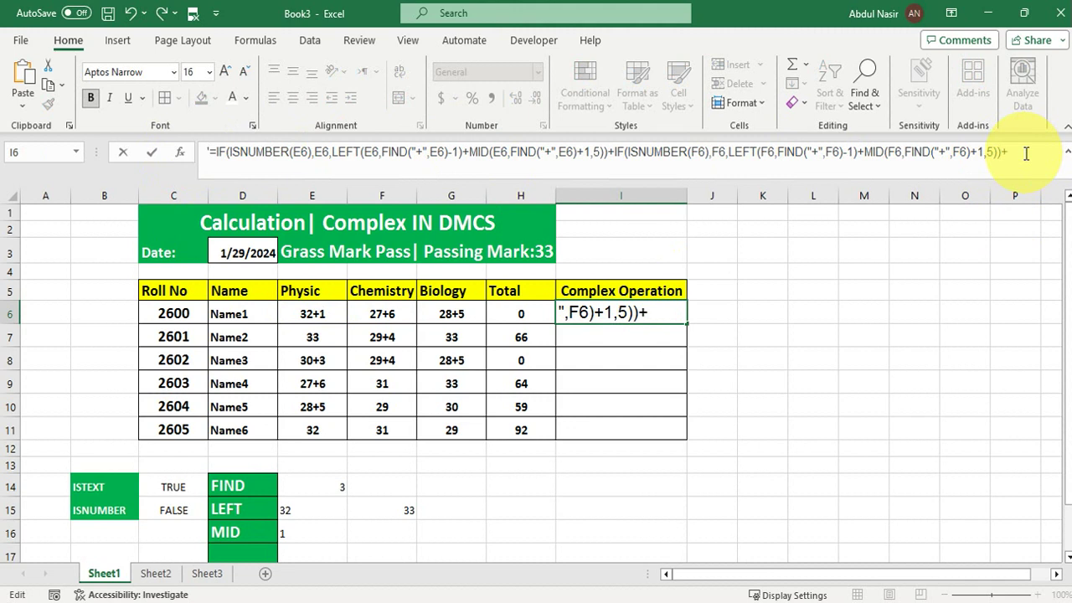
type("IF(ISNUMBER(E6),E6,LEFT(E6,FIND(\"+\",E6)-1)+MID(E6,FIND(\"+\",E6)+1,5))")
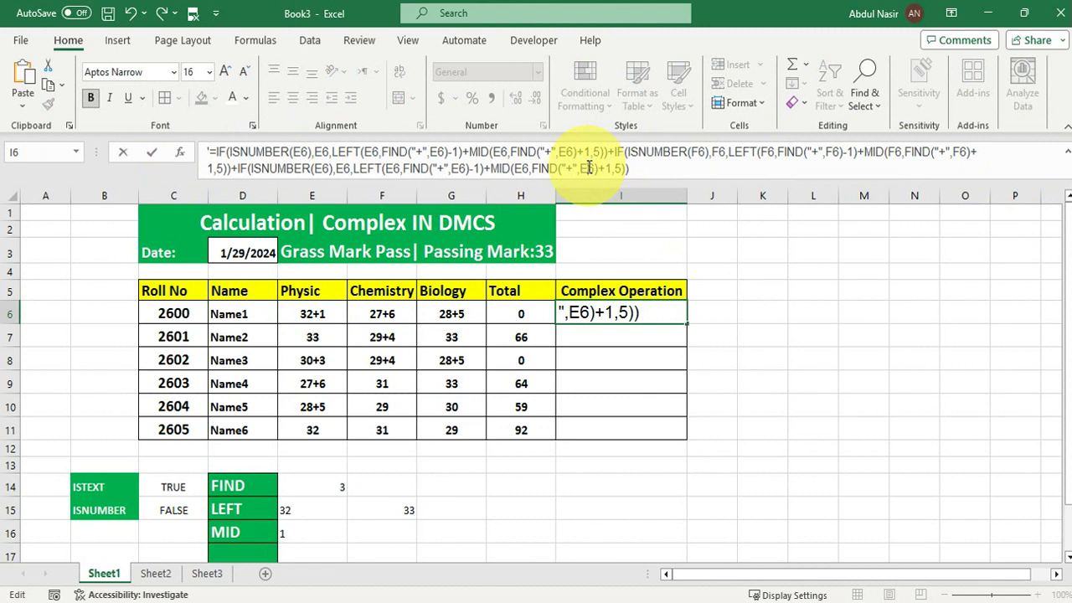
- Change the third clause's MID, FIND and LEFT references from E6 to G6
key("BackSpace")
type("G")
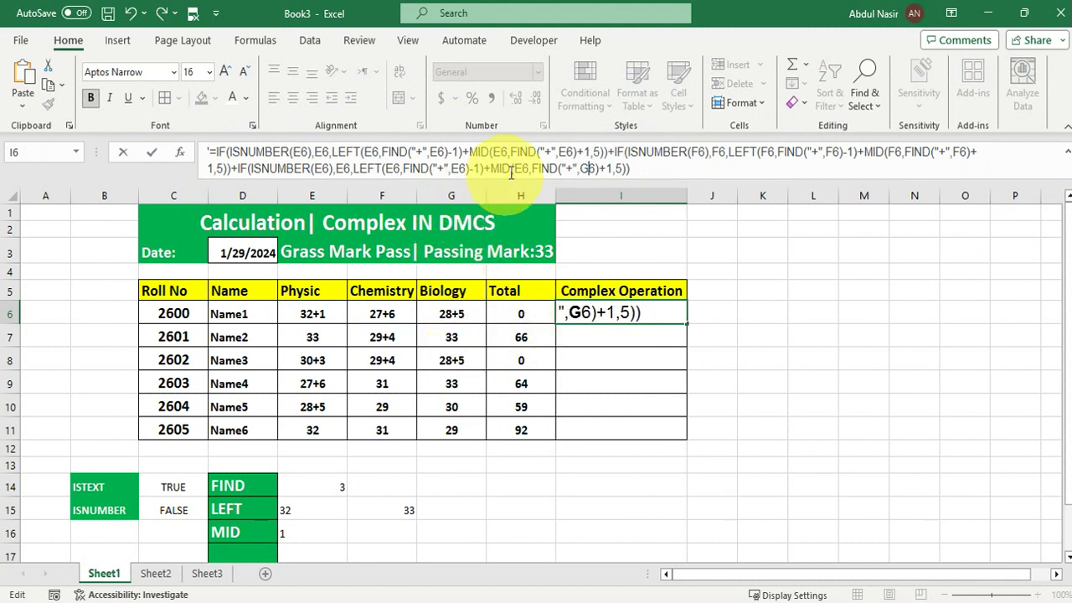
left_click(520, 168)
key("BackSpace")
type("G")
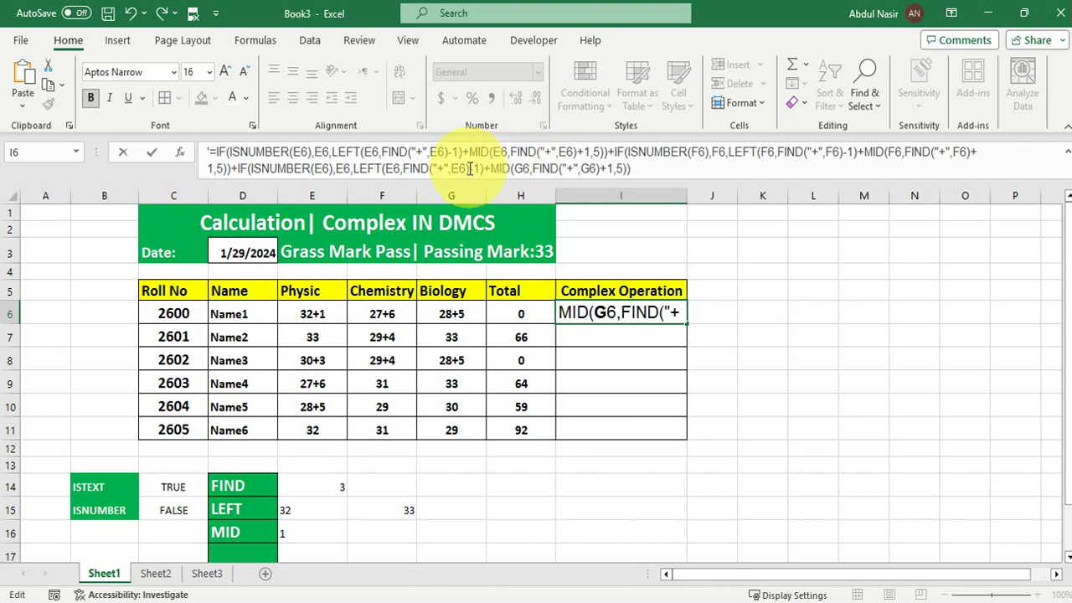
left_click(458, 168)
key("BackSpace")
type("G")
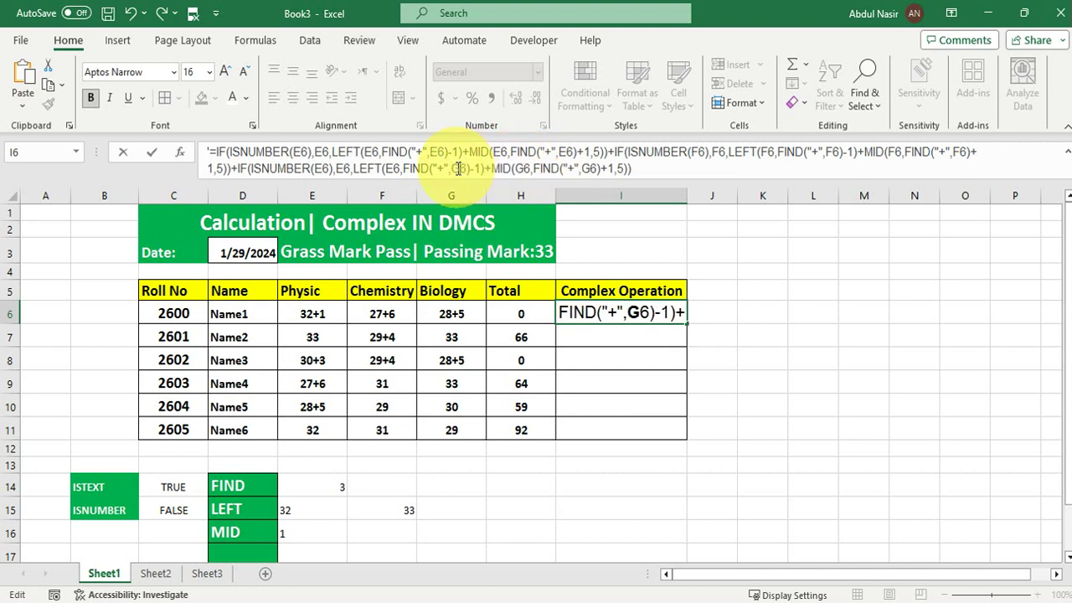
left_click(391, 168)
key("BackSpace")
type("G")
- Switch the value and ISNUMBER references to G6, drop the apostrophe, and commit so I6 shows 99
left_click(345, 168)
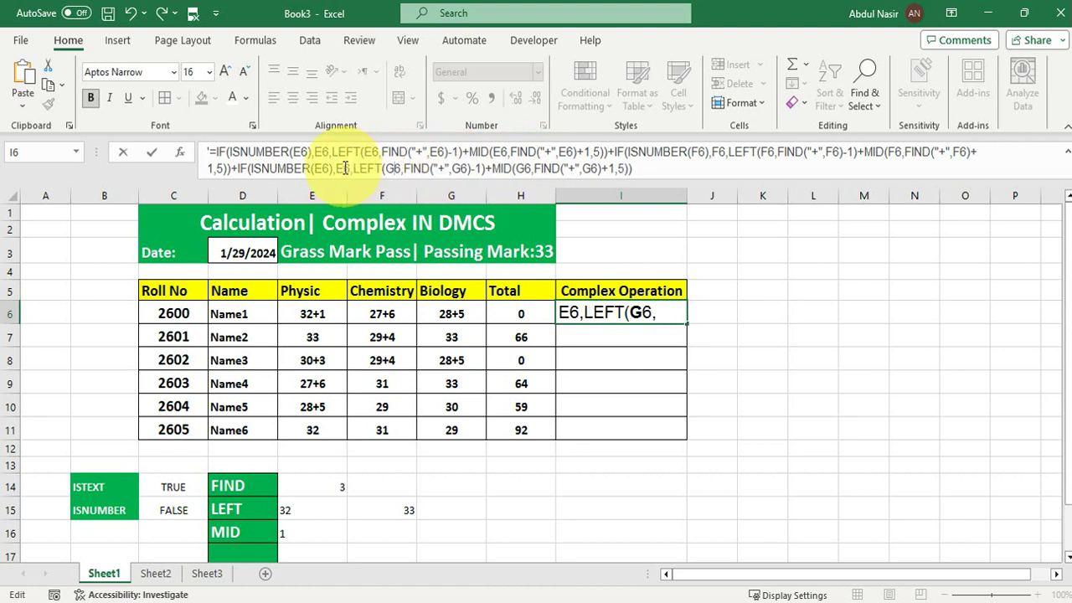
key("BackSpace")
type("G")
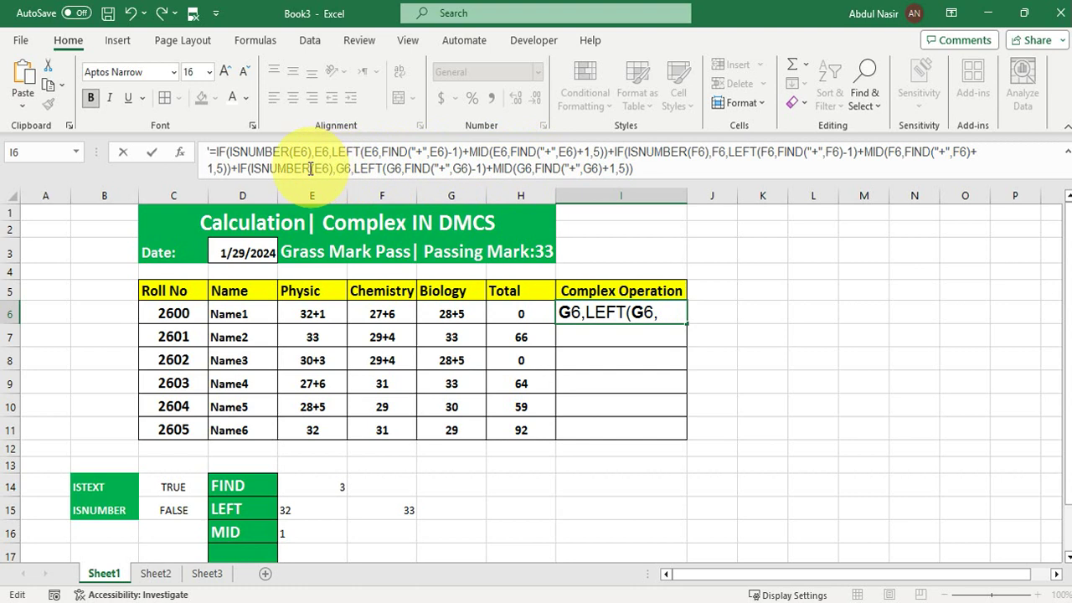
left_click(322, 167)
key("BackSpace")
type("G")
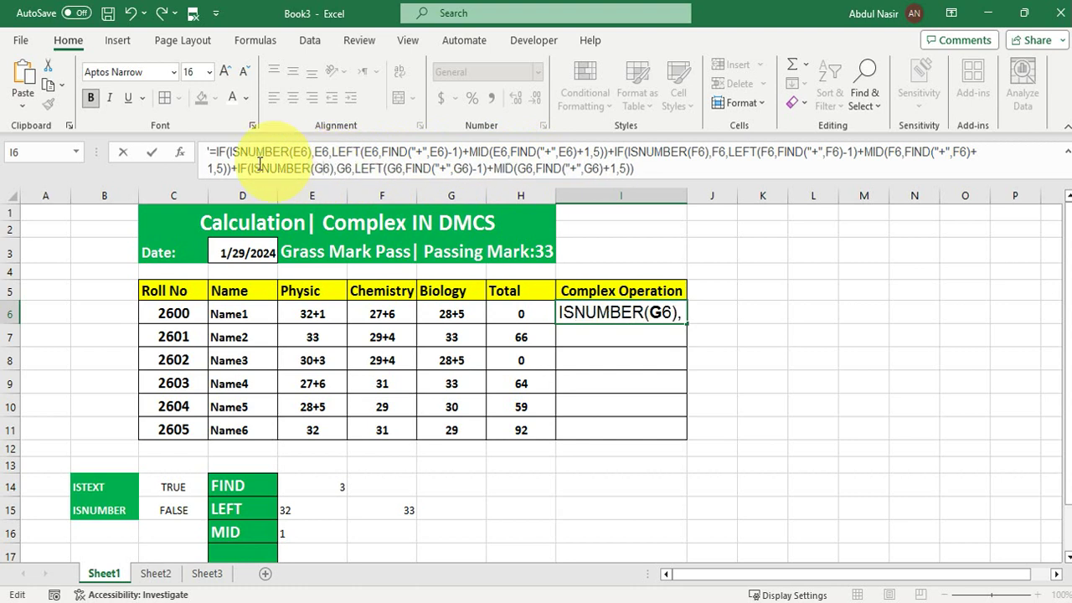
left_click(210, 151)
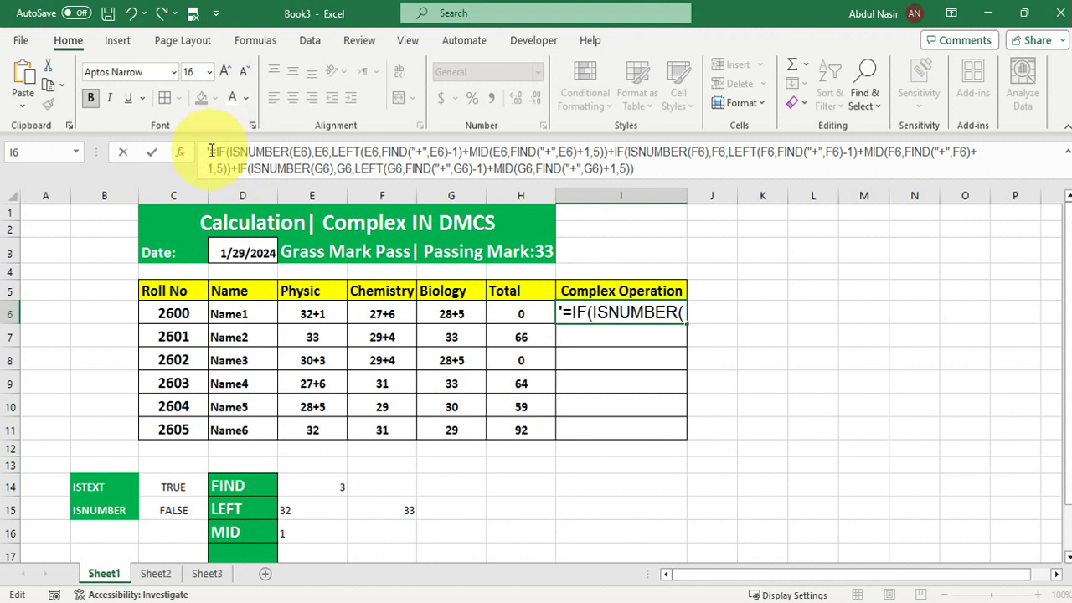
key("Delete")
key("Return")
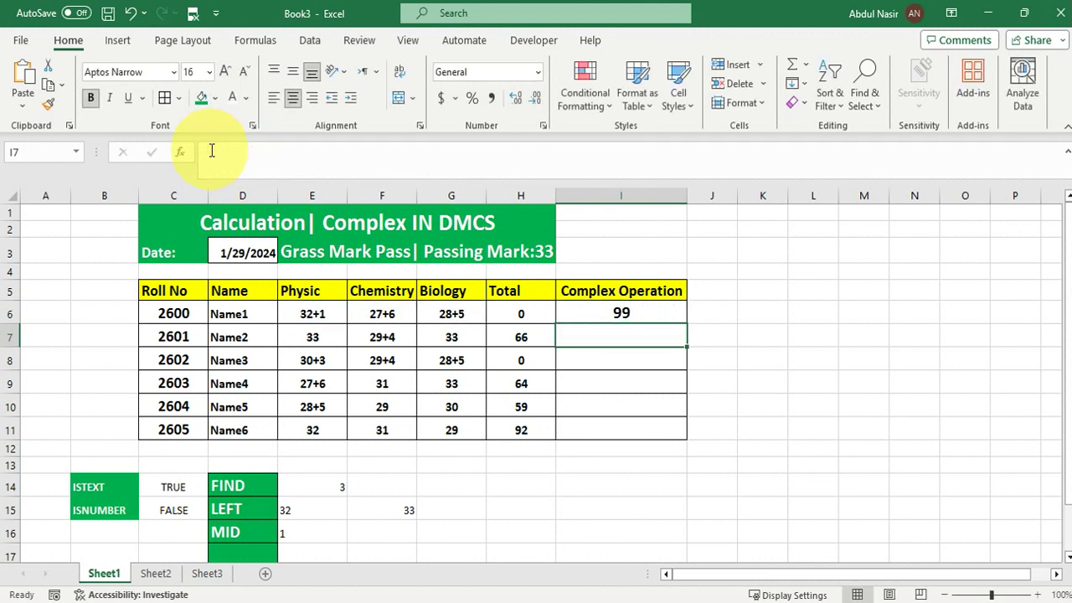
- Fill I6's formula down into I7 and change Name2's Physic mark to 35
left_click(645, 318)
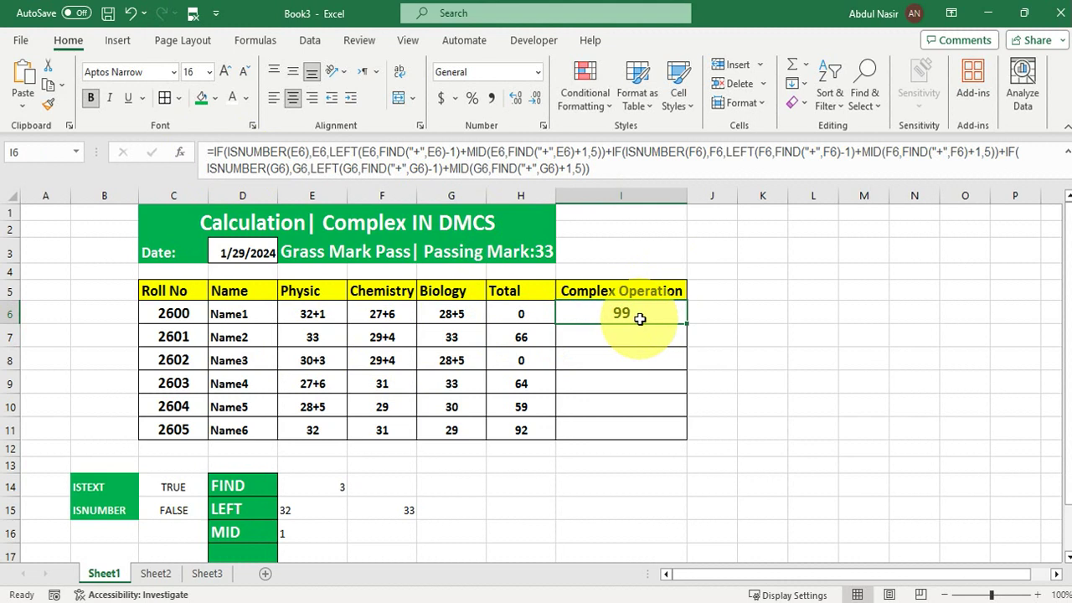
left_click_drag(688, 321, 687, 344)
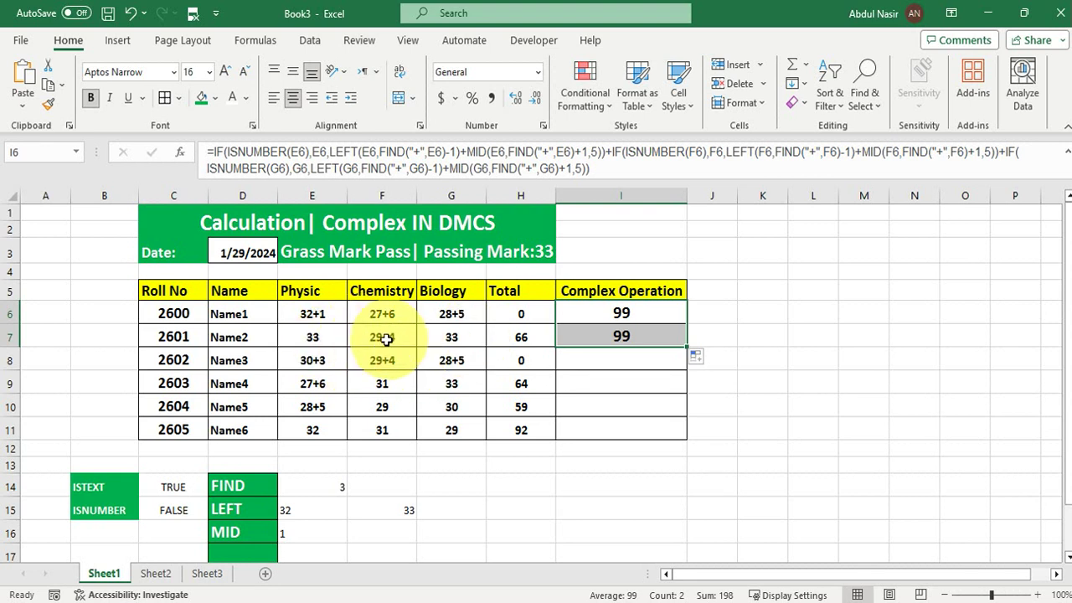
left_click(292, 339)
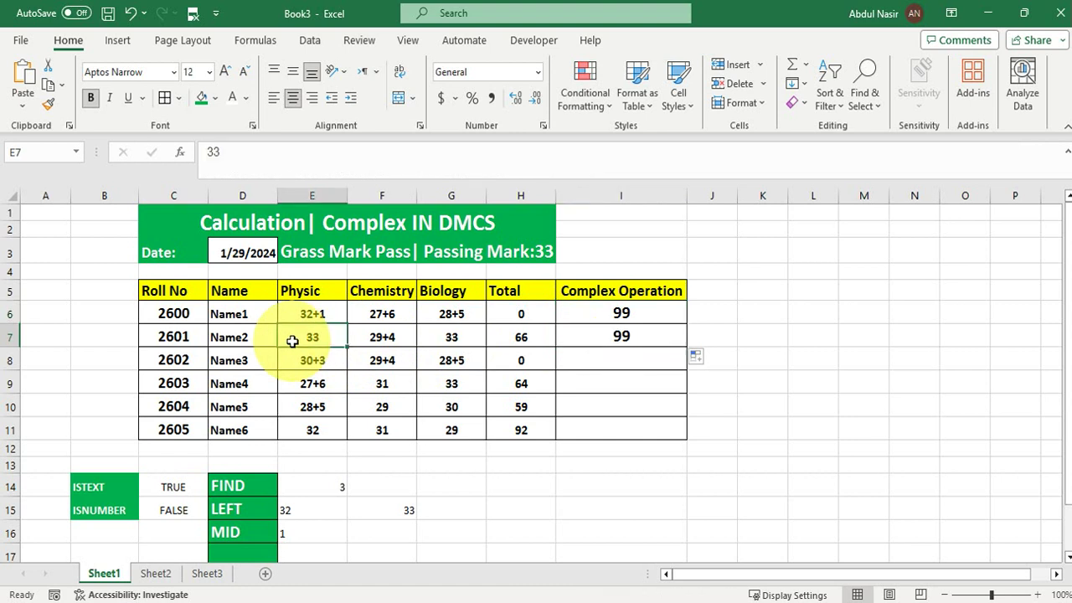
type("3")
key("Return")
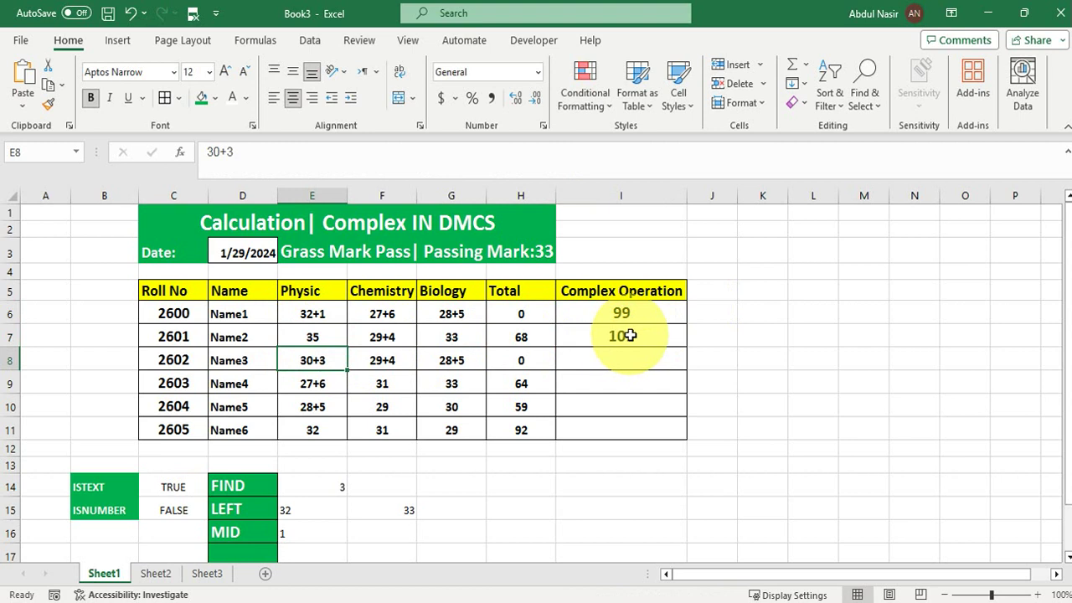
- Set Name2's Biology mark to 40 and check roll 2601's Total and Complex Operation formulas
left_click(459, 335)
type("40")
key("Return")
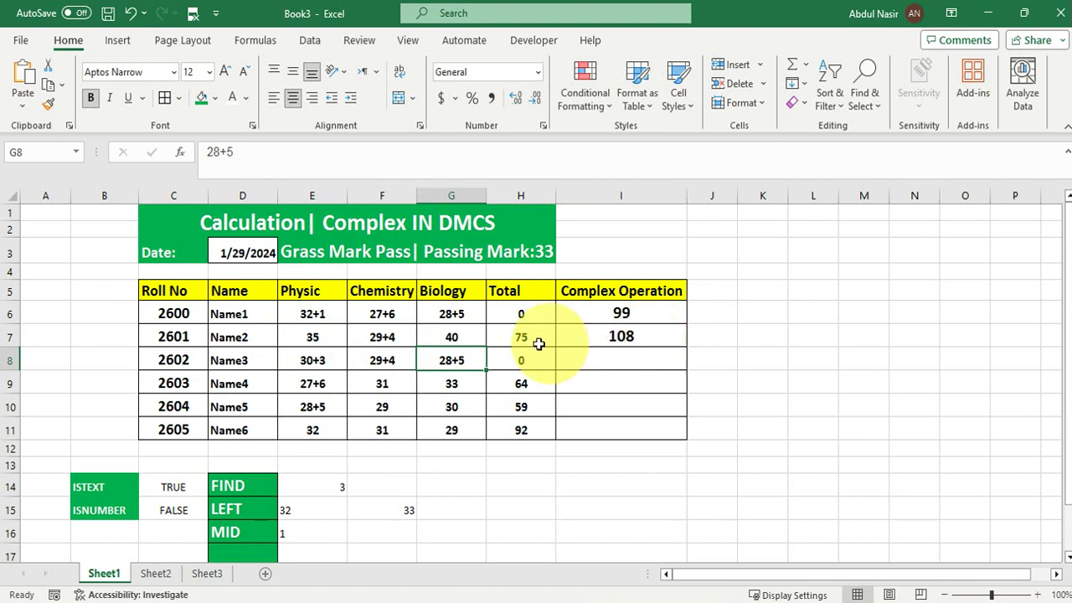
left_click(521, 341)
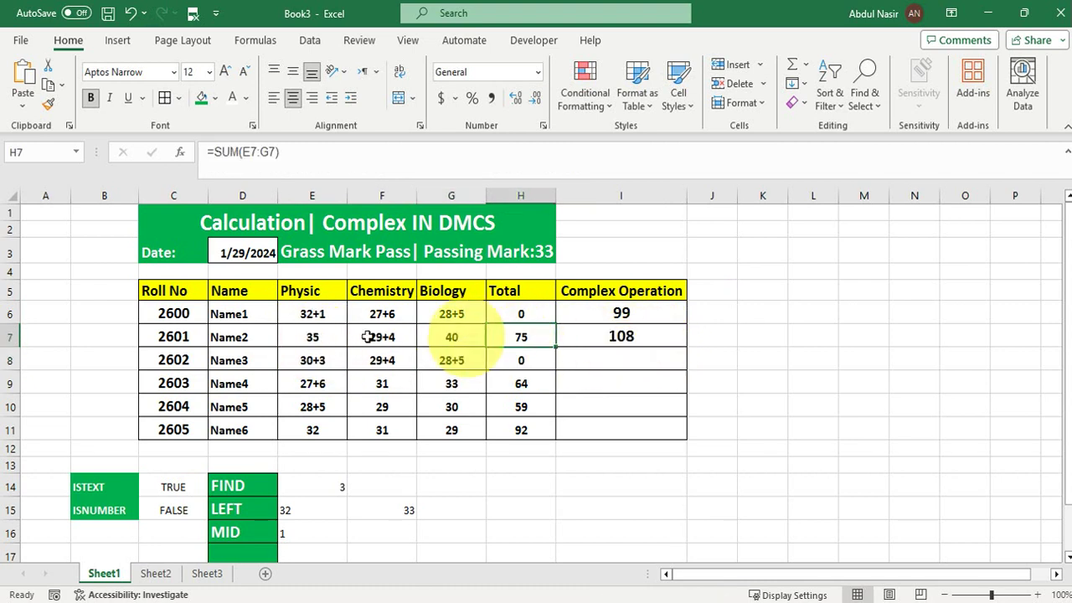
left_click(599, 339)
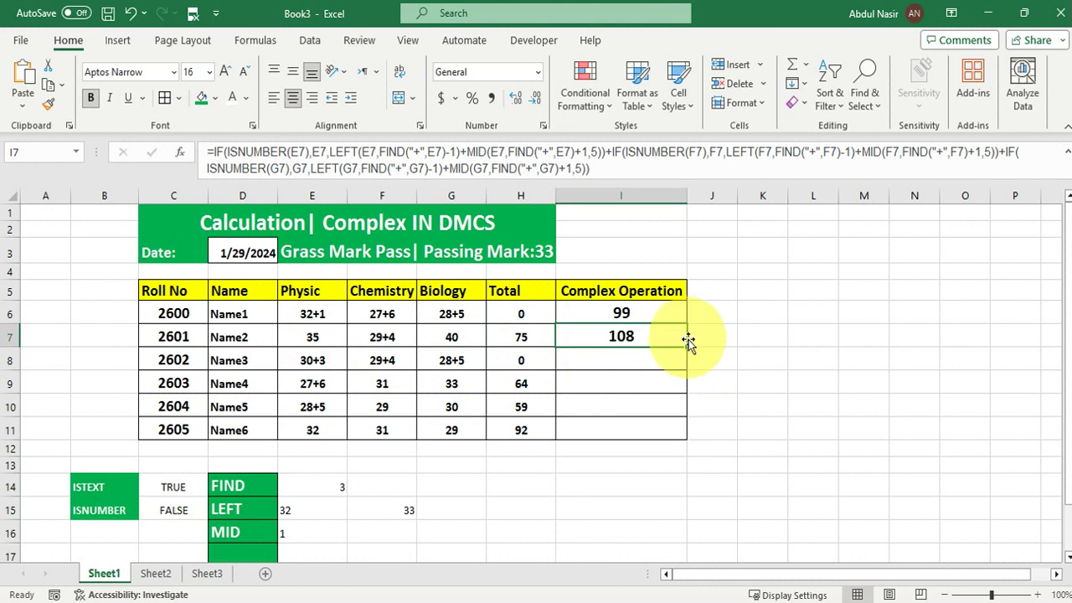
- Fill the Complex Operation formula down to I11 and change Name4's Chemistry mark to 31+2
double_click(686, 346)
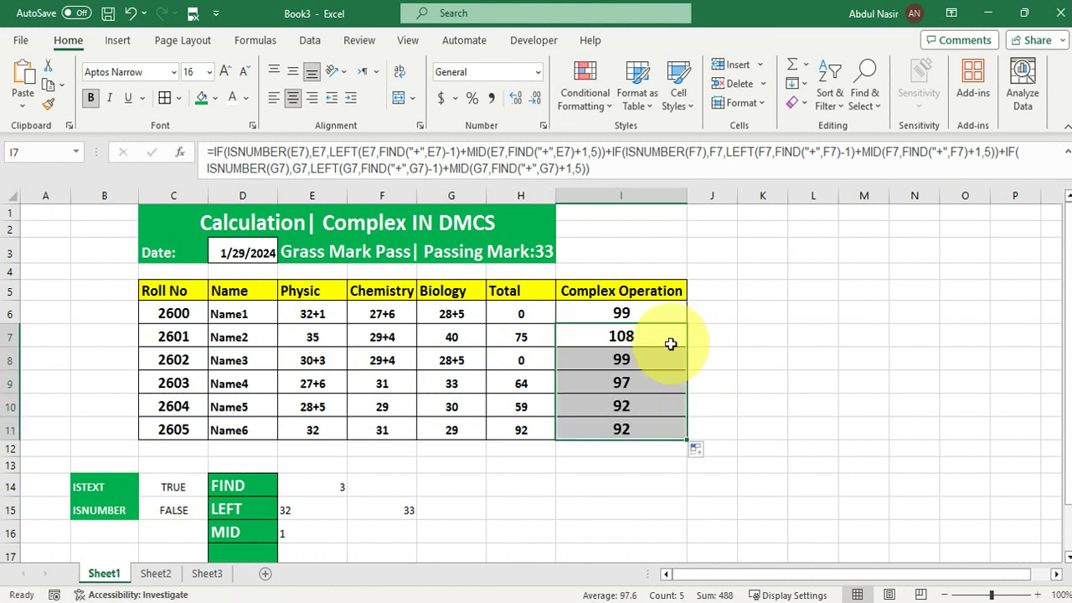
left_click(396, 386)
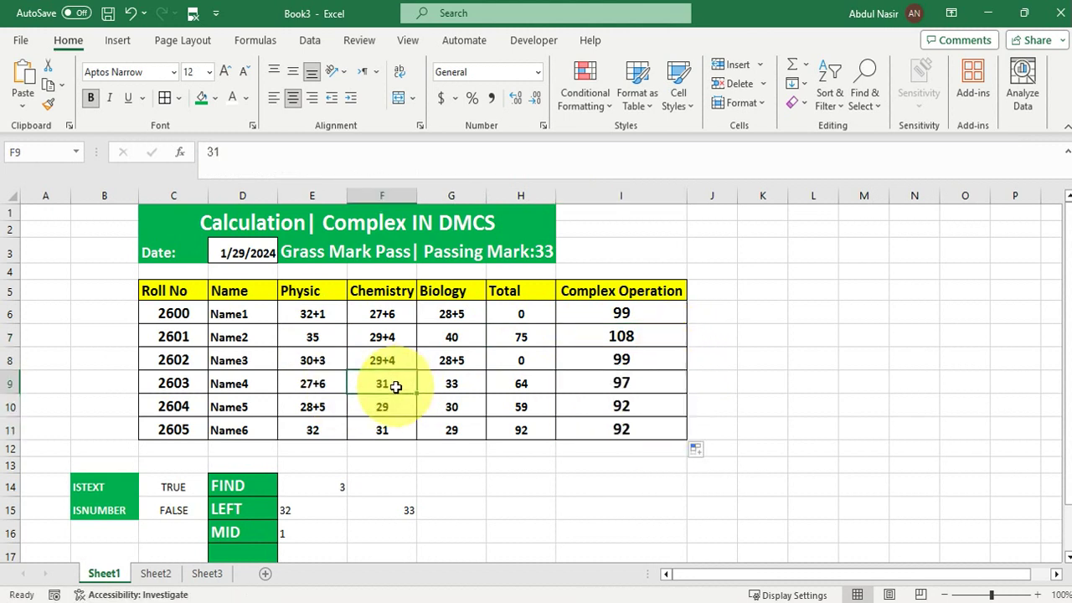
double_click(395, 386)
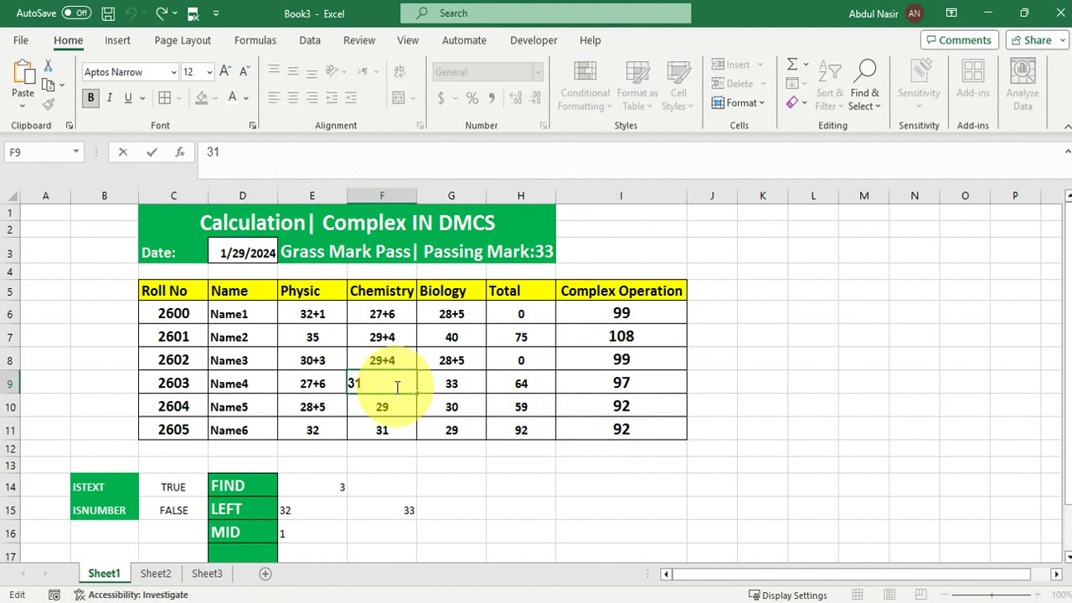
type("+2")
key("Return")
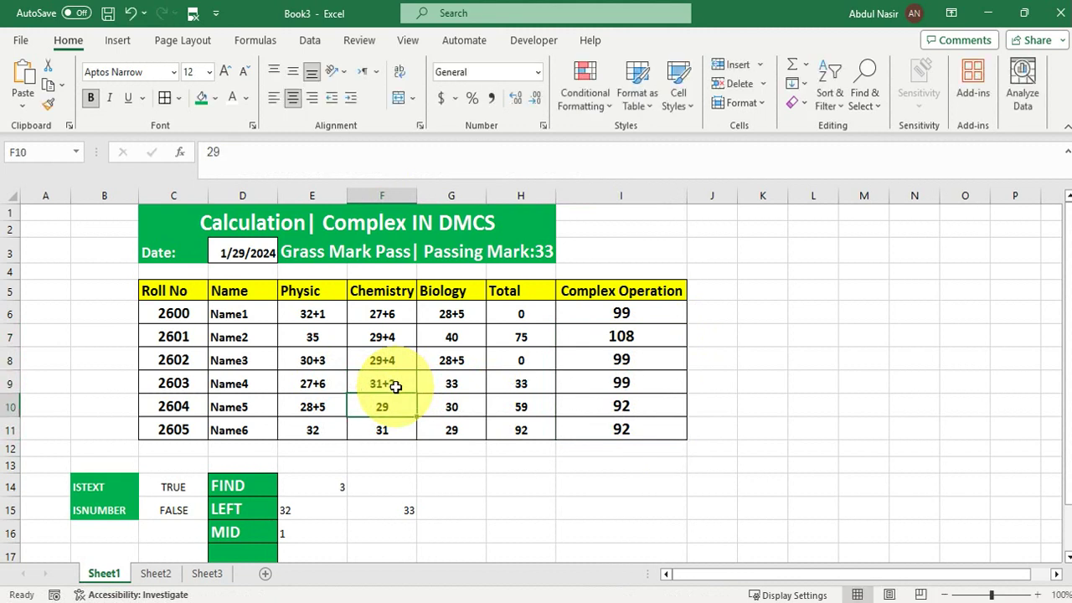
left_click(521, 378)
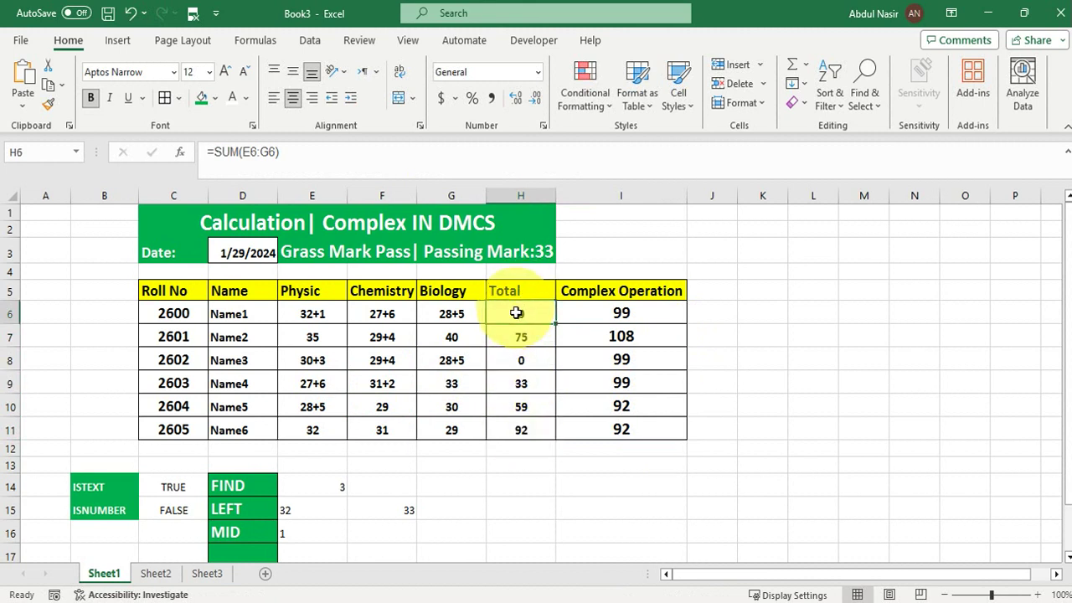
- Fill the Total cells H6:H11 green and enlarge their text to 16 points
left_click_drag(518, 313, 509, 434)
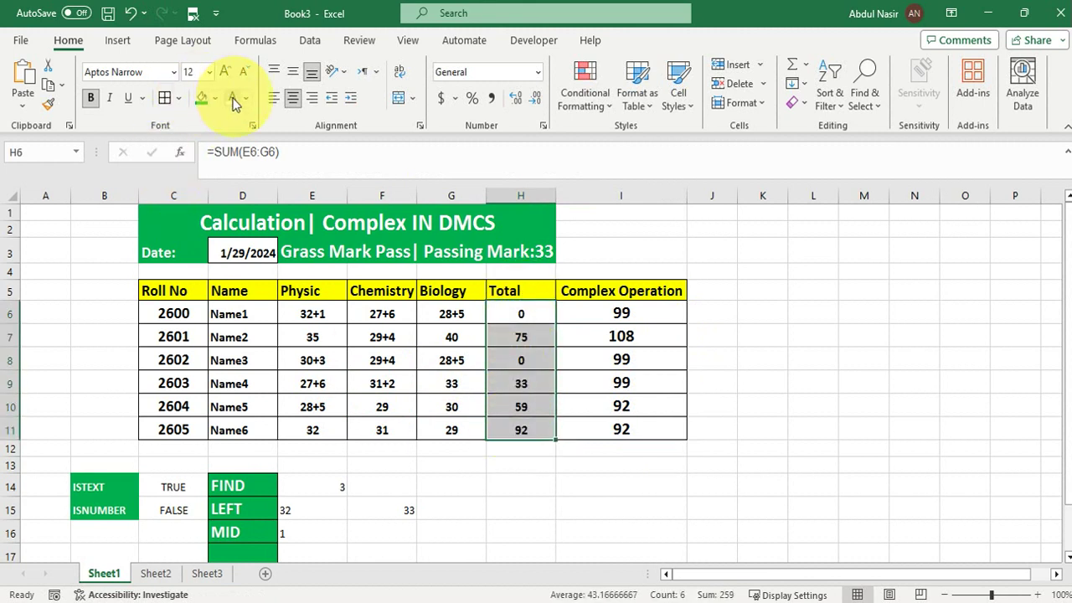
left_click(201, 98)
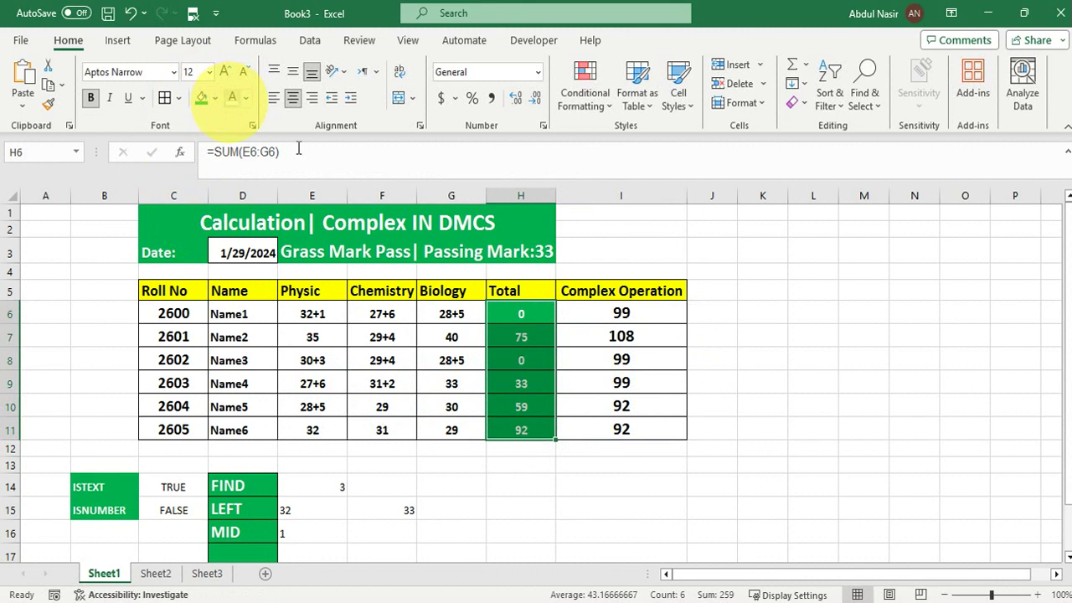
left_click(223, 72)
left_click(223, 72)
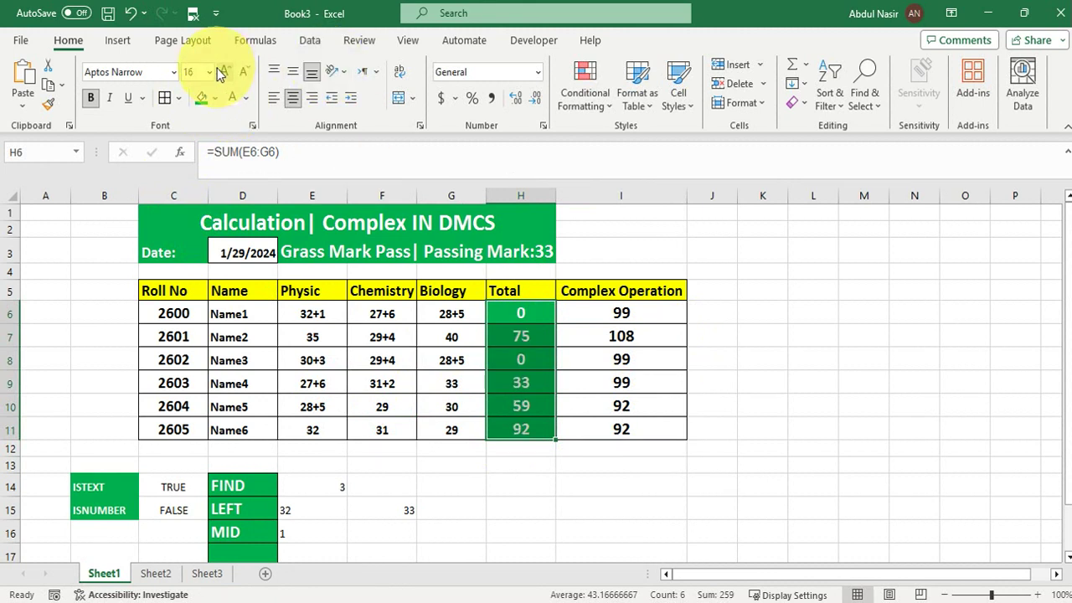
left_click(527, 383)
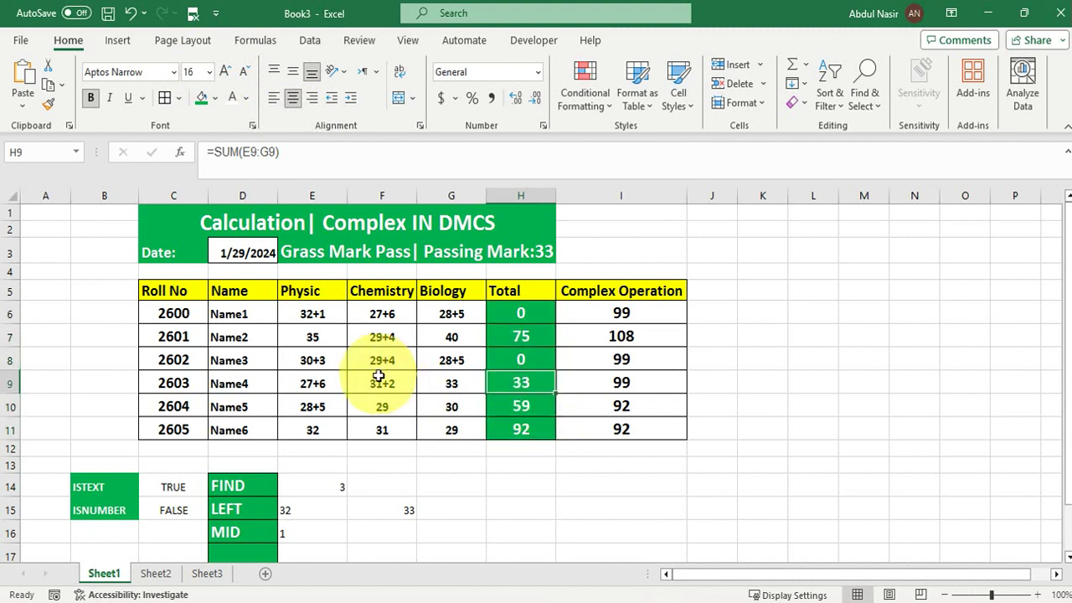
- Change Name4's Biology mark from 33 to 50
left_click(631, 383)
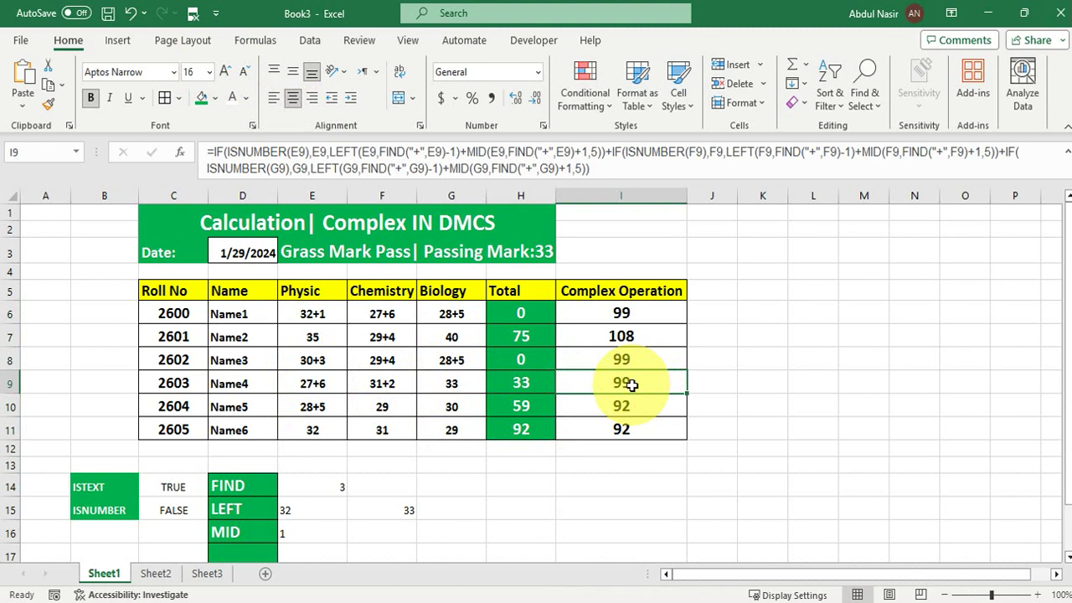
double_click(459, 381)
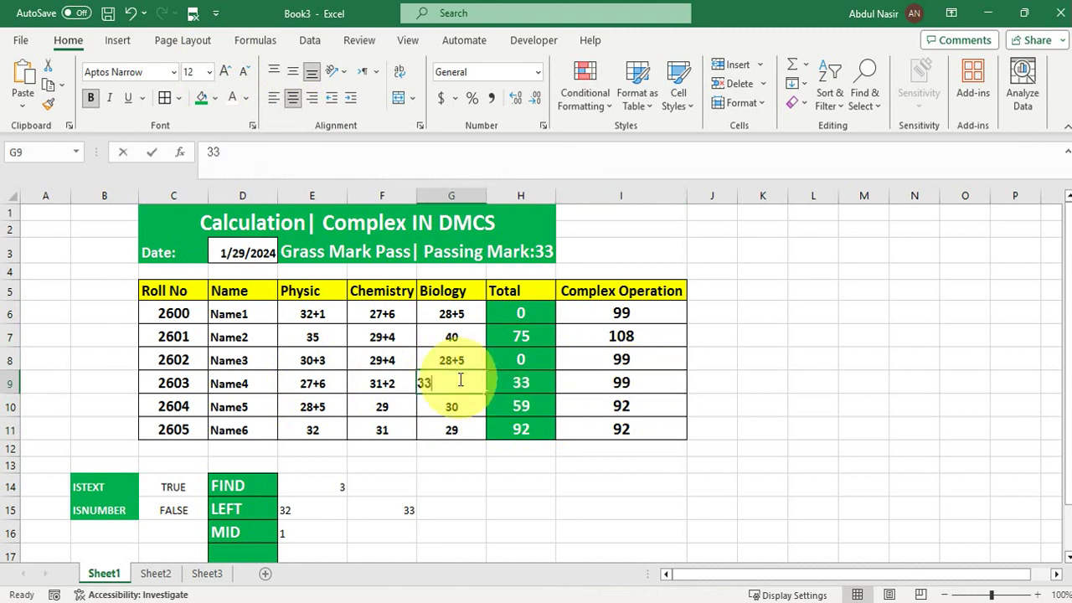
key("BackSpace")
key("BackSpace")
type("50")
key("Return")
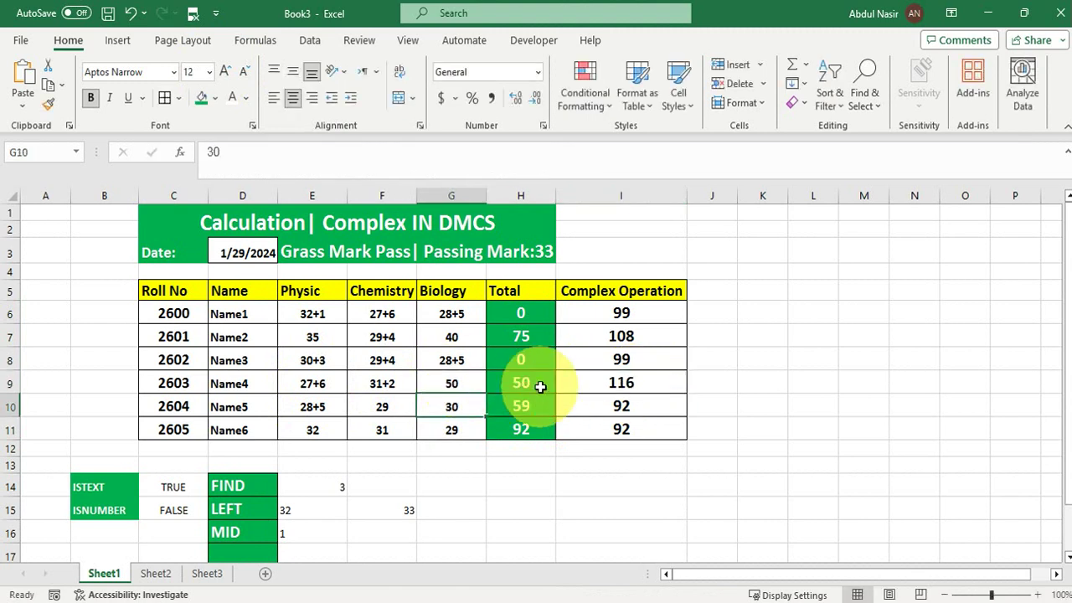
left_click_drag(540, 386, 451, 386)
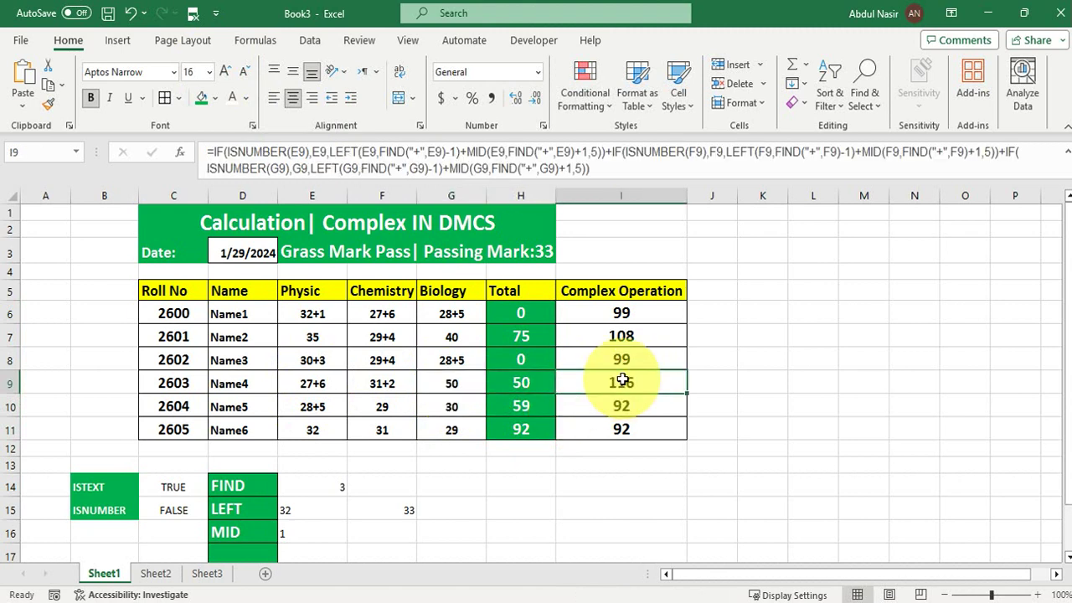
- Rewrite Name5's Chemistry mark as 29+5
double_click(396, 403)
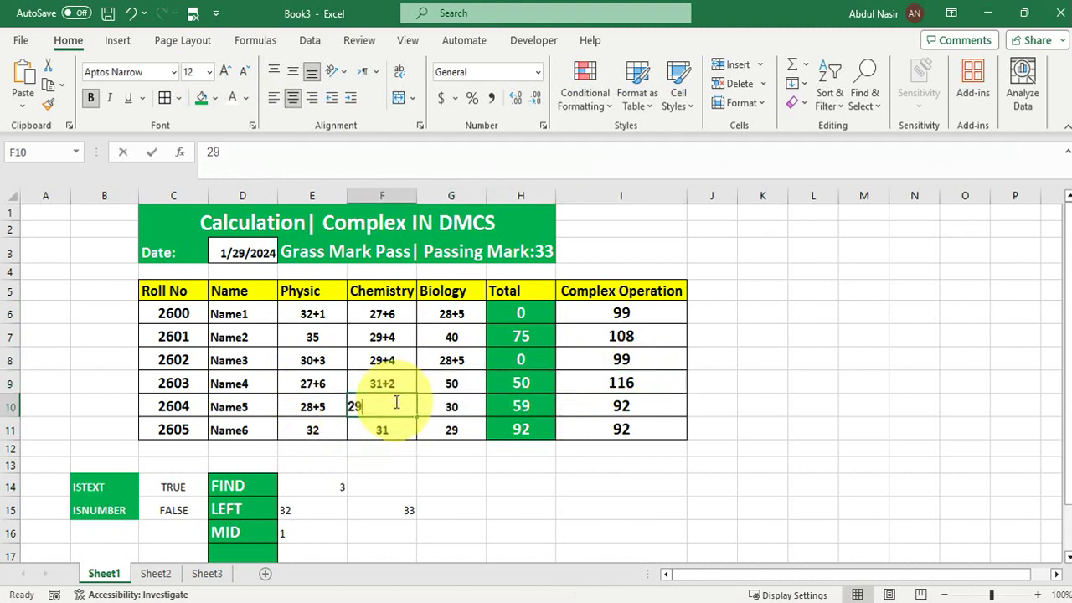
type("+")
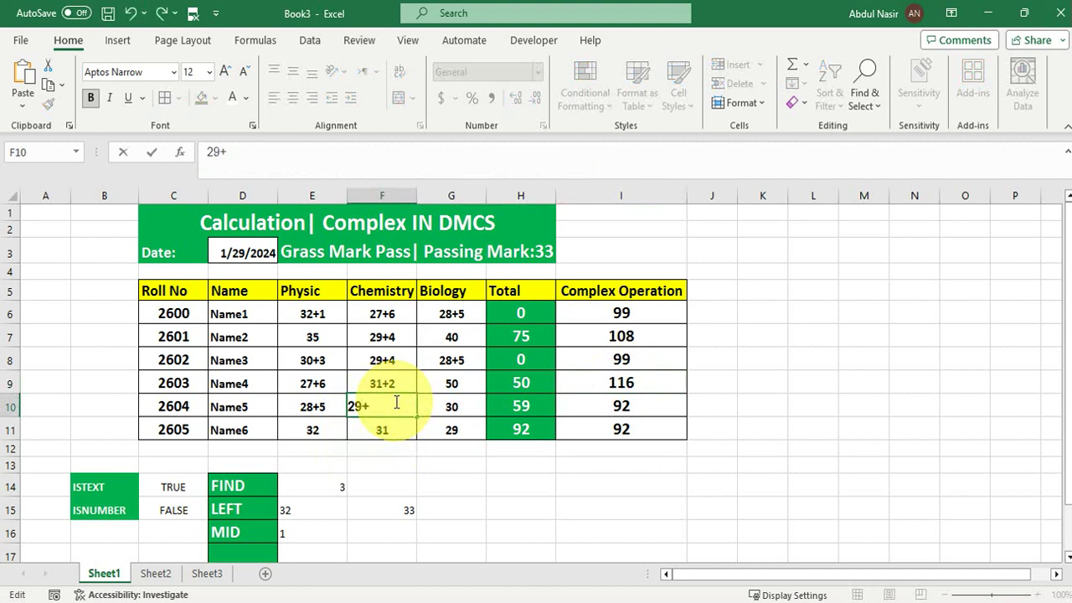
type("5")
key("Return")
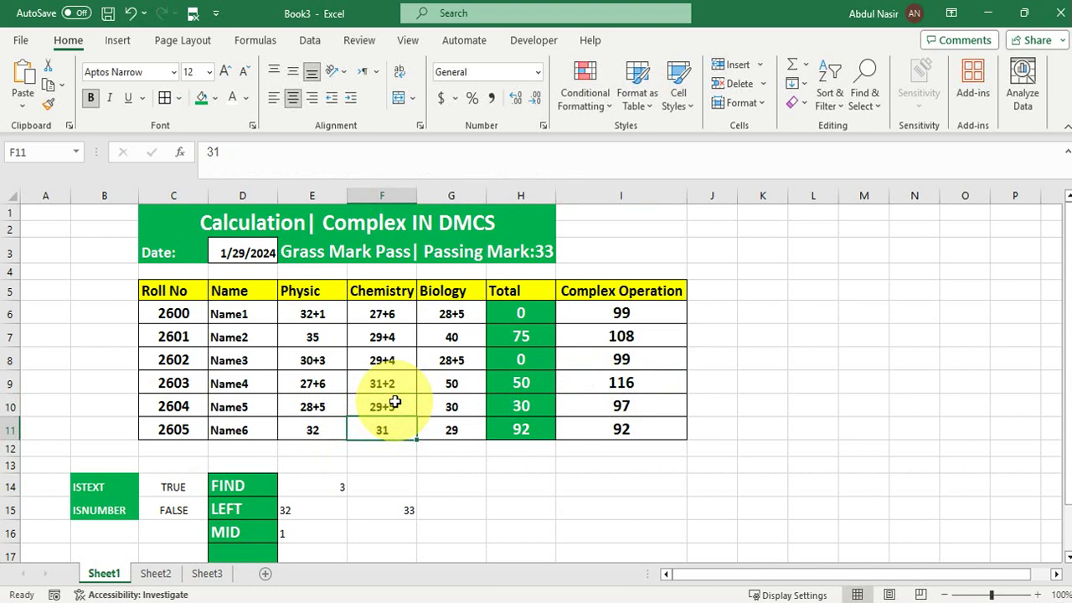
left_click(526, 408)
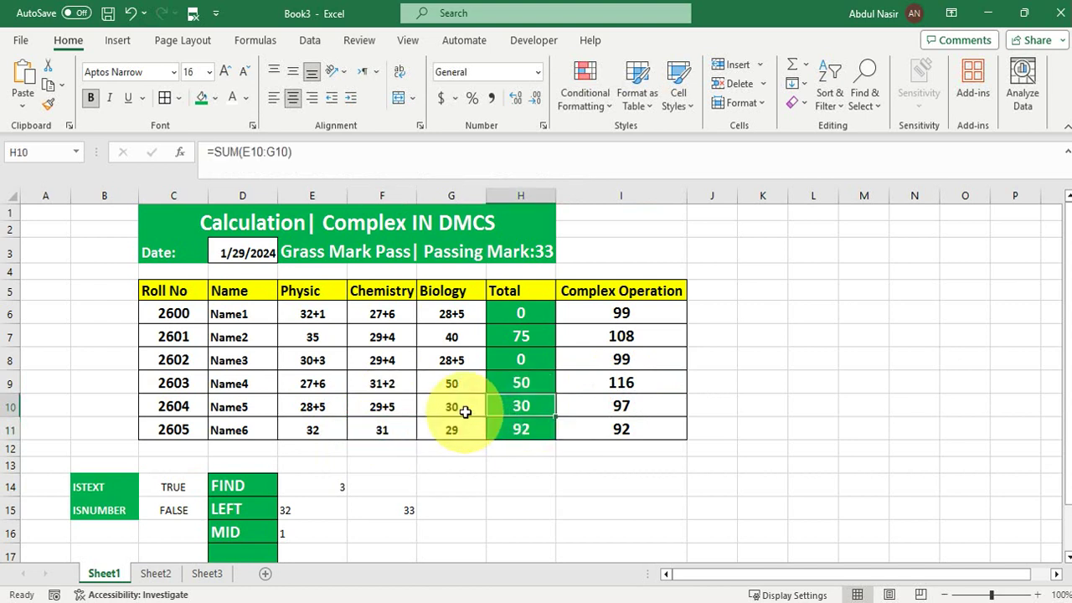
left_click(464, 411)
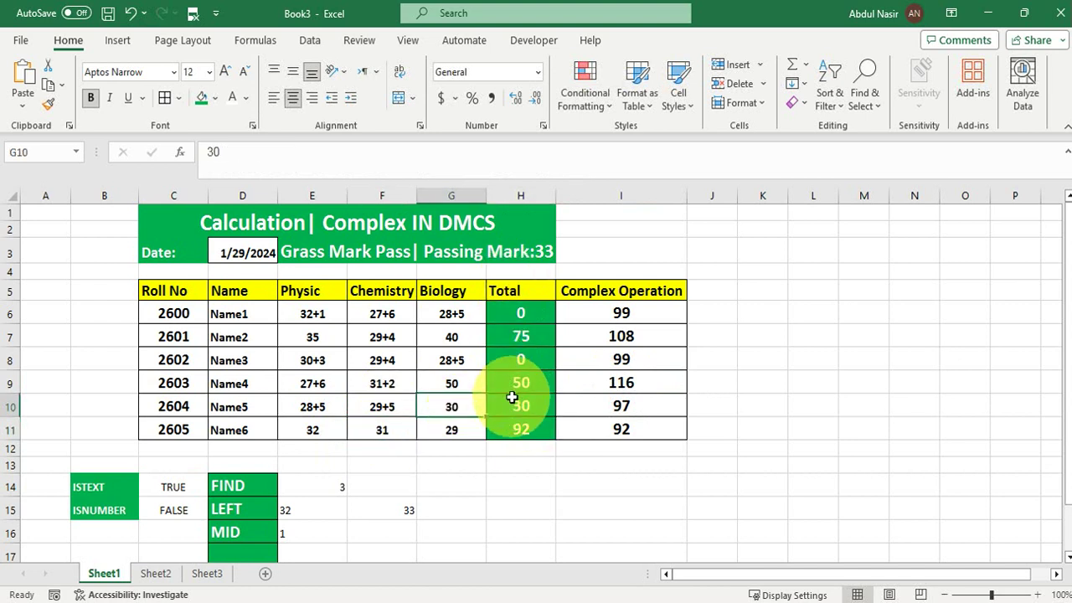
- Rewrite Name5's Biology mark as 30+5, so Complex Operation shows 102 and Total 0
left_click(617, 407)
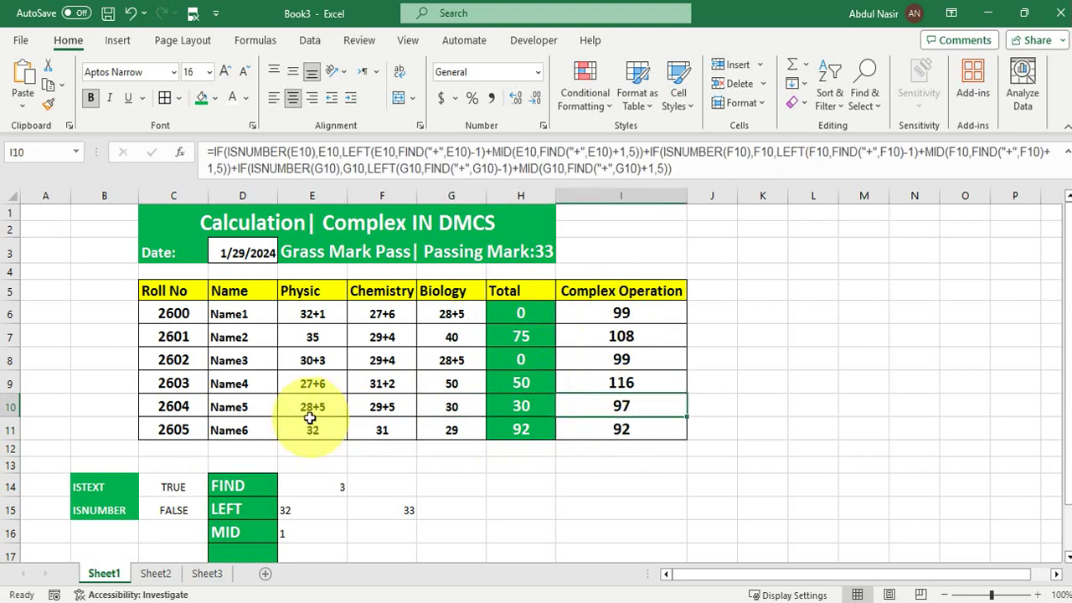
double_click(434, 408)
type("=")
type("+5")
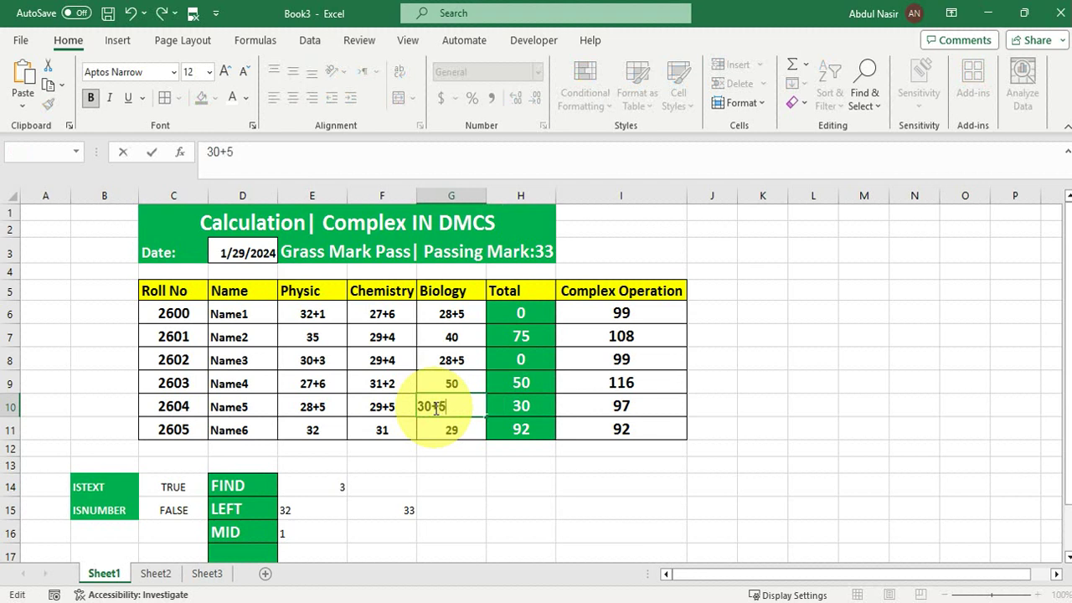
key("Return")
left_click(640, 407)
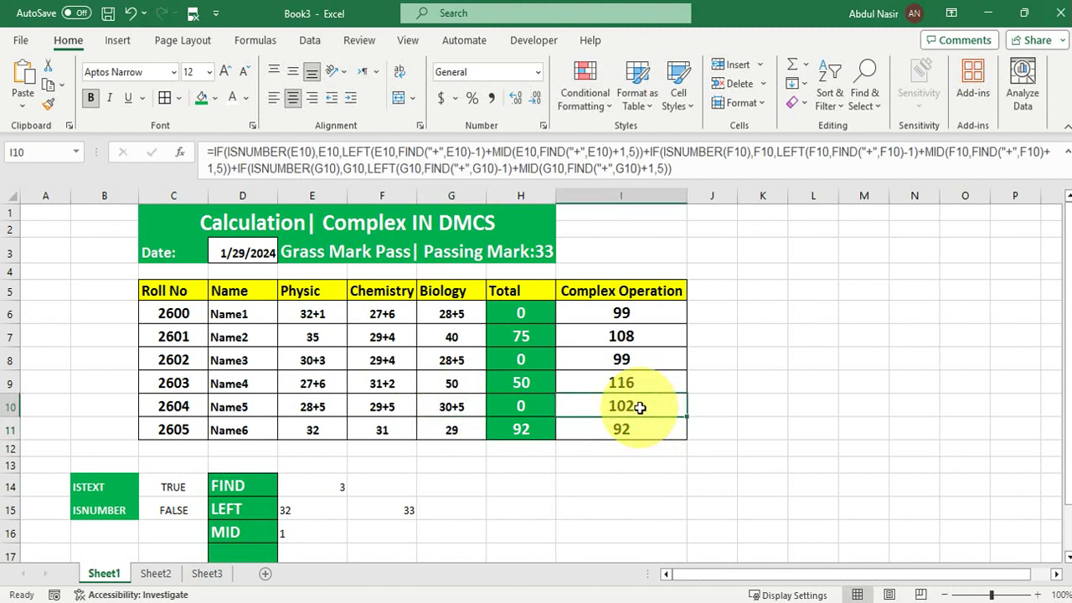
left_click(533, 408)
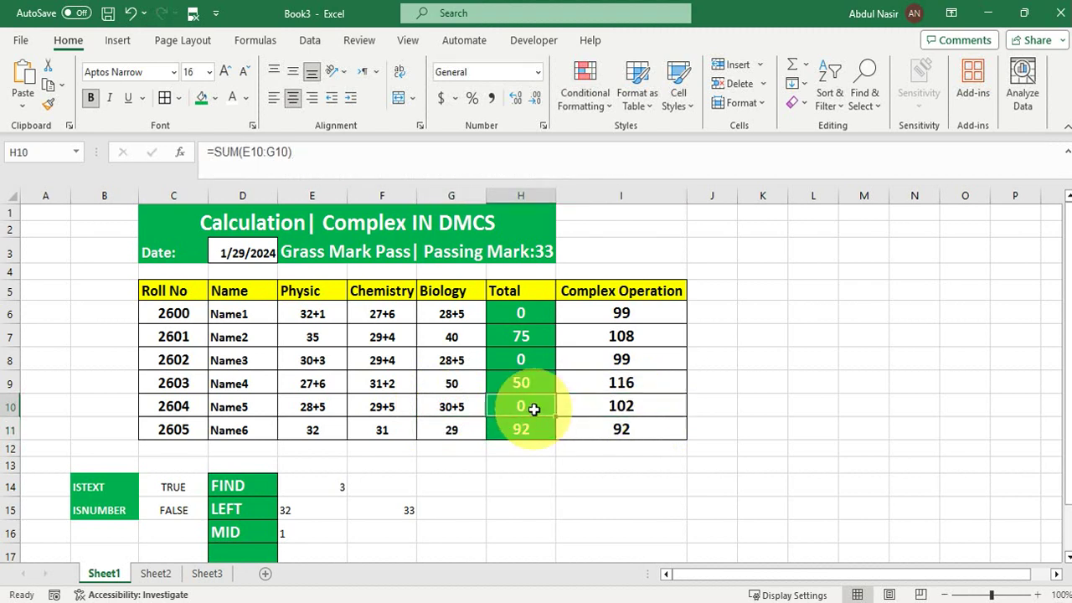
- Write Name6's Physic, Chemistry and Biology marks as 32+5, 31+6 and 29+7, giving Complex Operation 110
double_click(322, 430)
type("+")
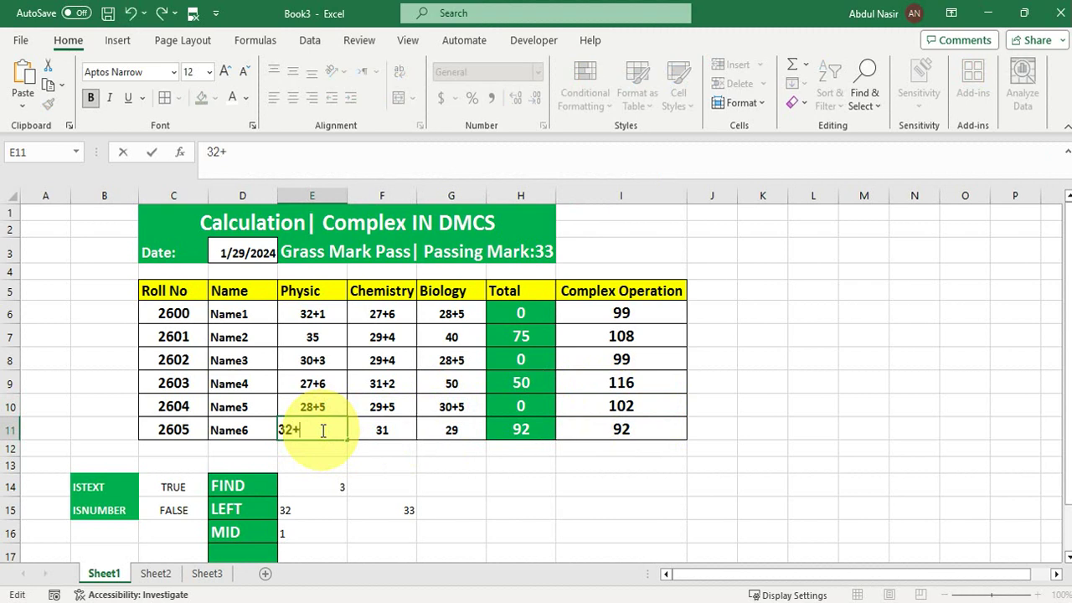
type("5")
left_click(401, 435)
double_click(401, 432)
type("+50")
key("BackSpace")
key("BackSpace")
type("6")
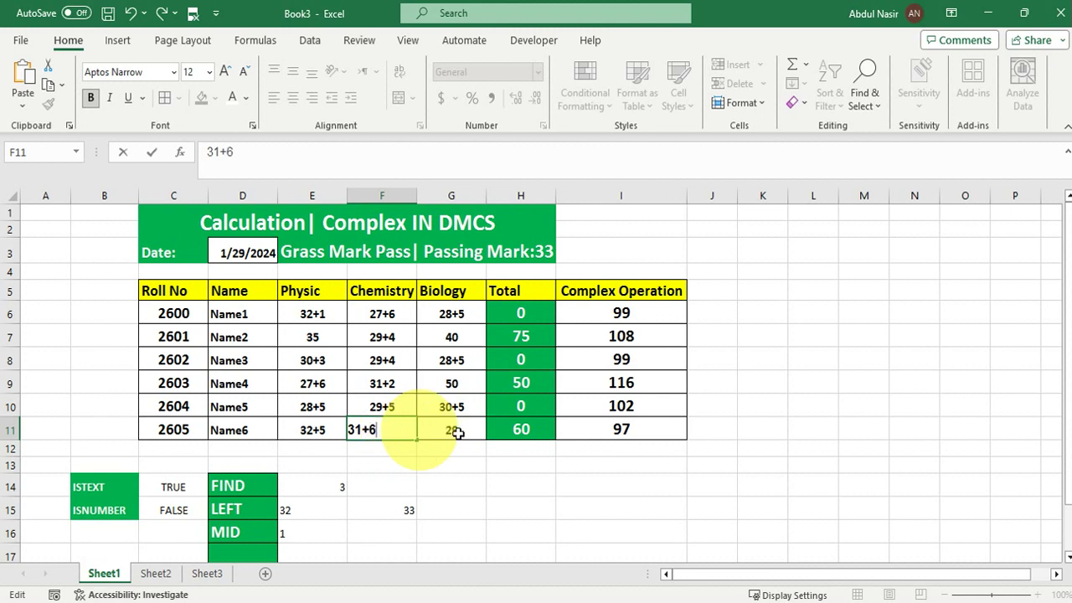
double_click(473, 432)
type("+7")
key("Return")
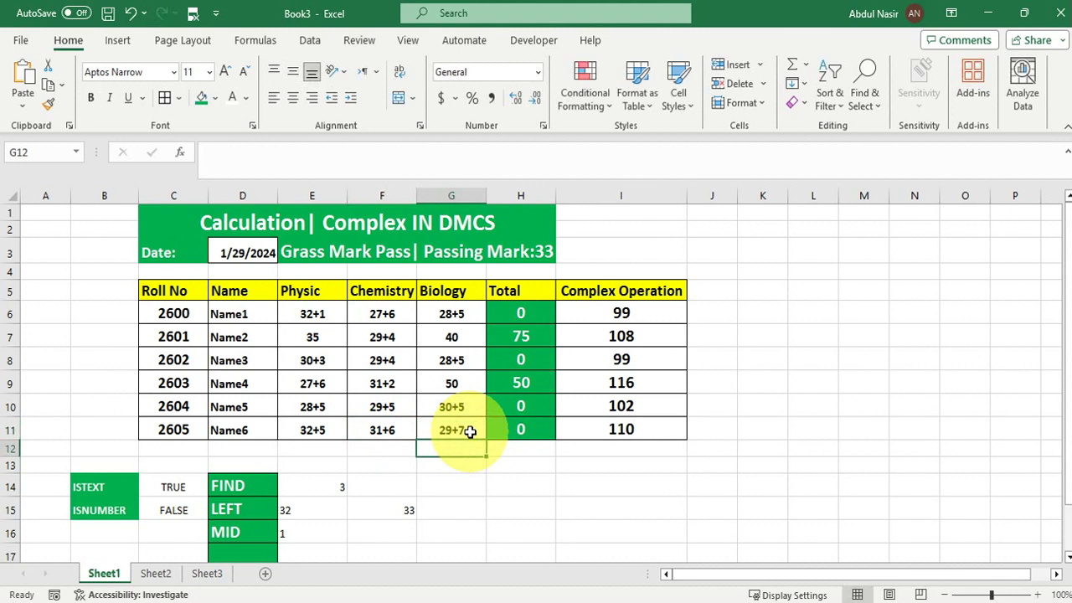
left_click(517, 436)
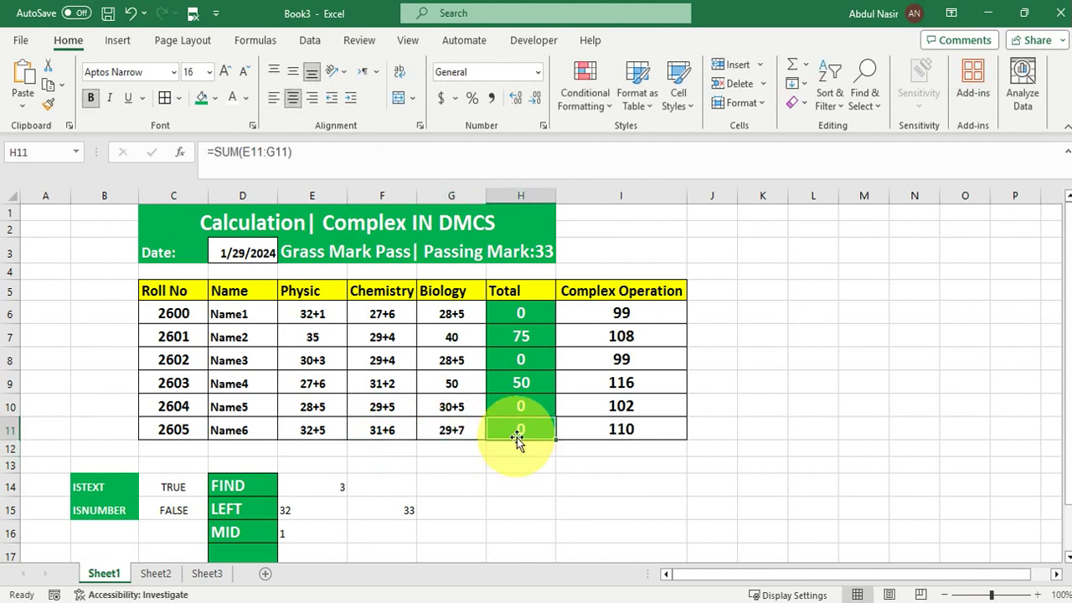
left_click(616, 433)
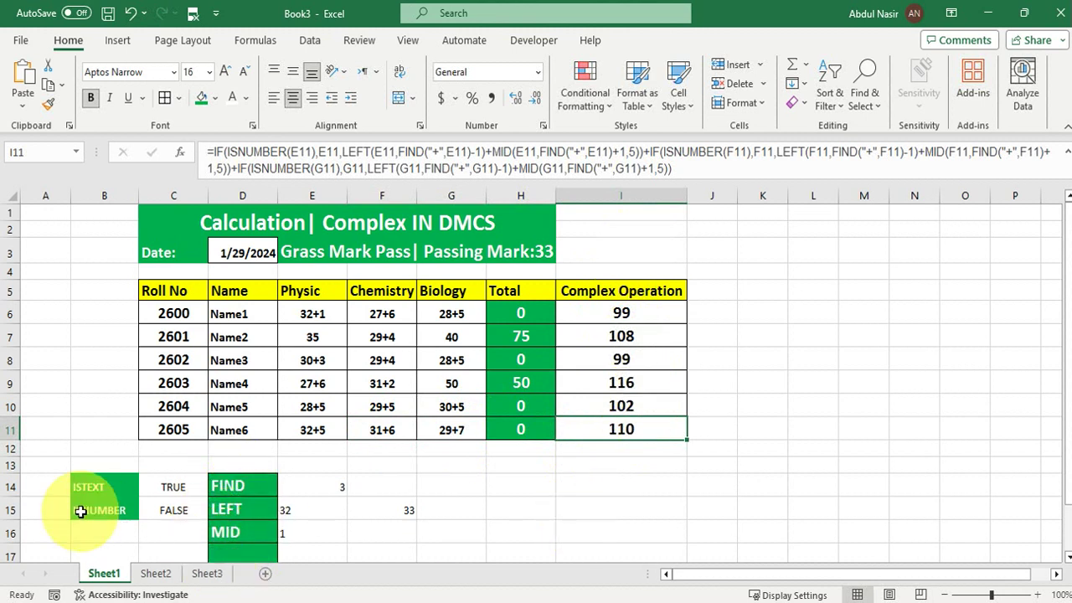
left_click_drag(628, 313, 641, 432)
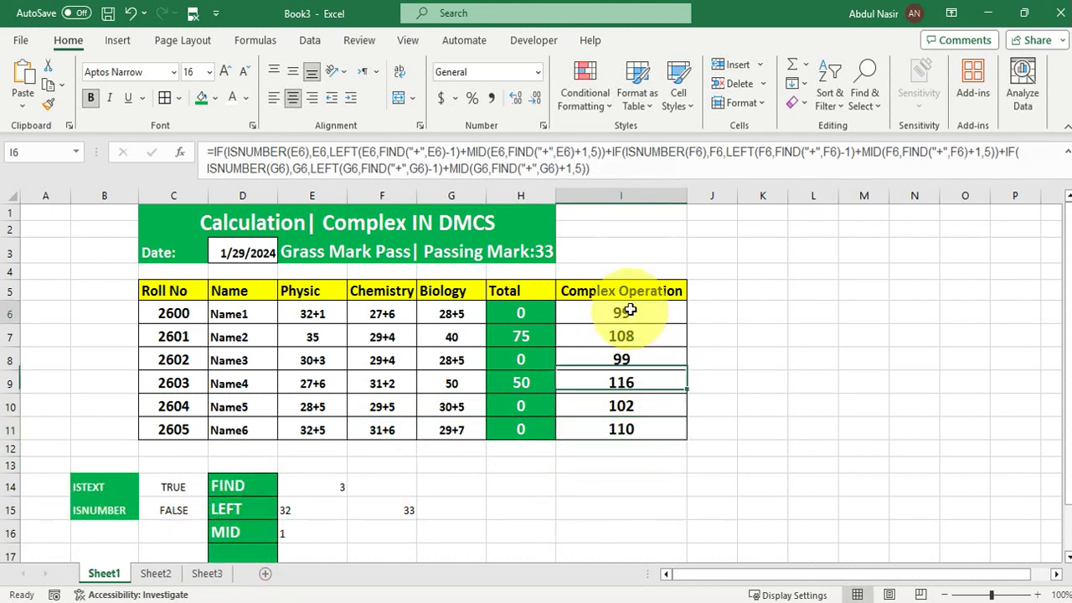